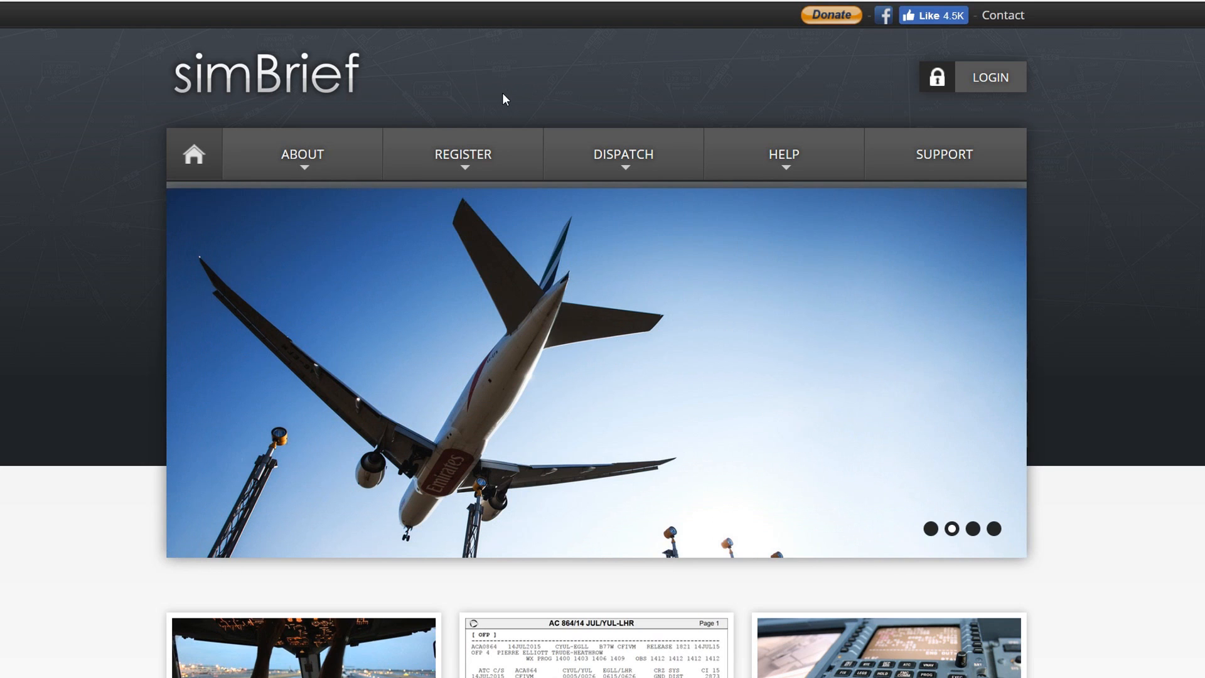
# Step: Open the account registration form and look over the fields required for signing up
pyautogui.moveTo(492, 154)
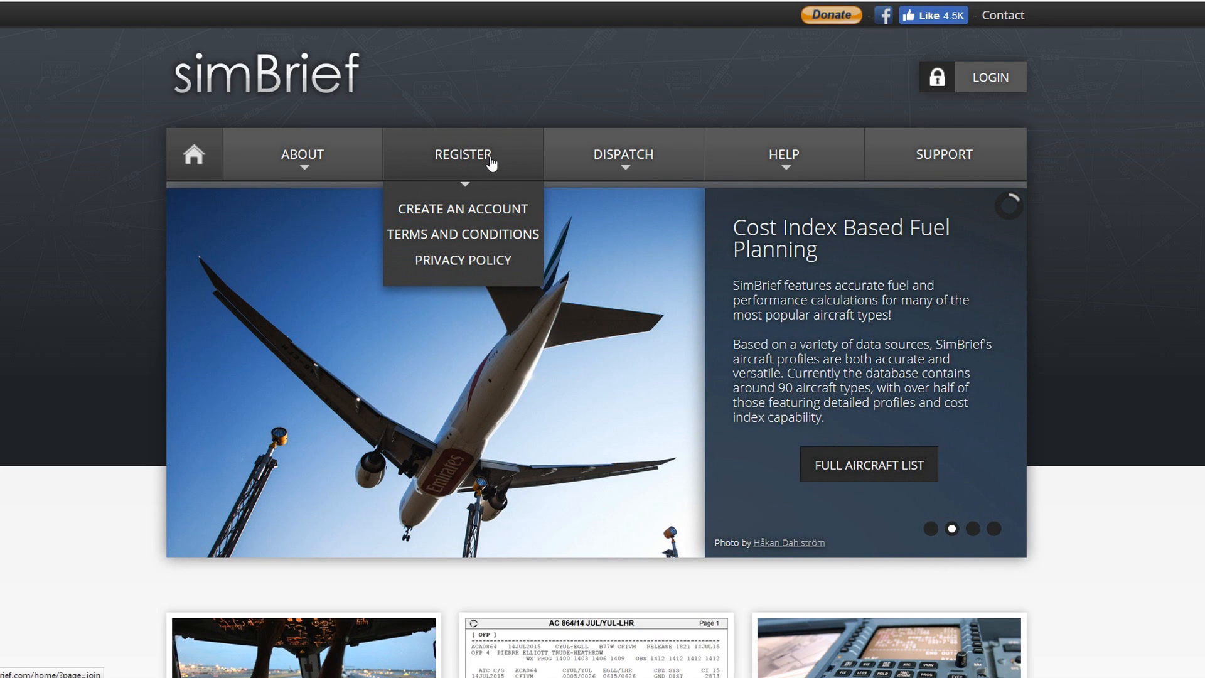
pyautogui.click(496, 210)
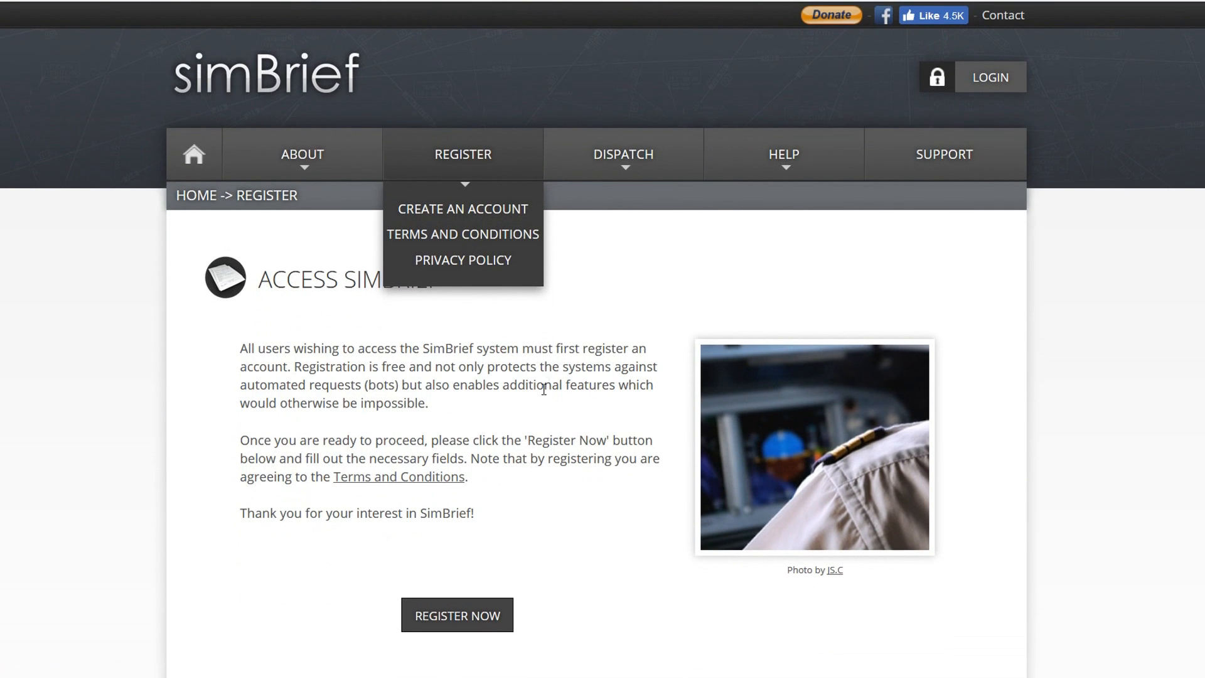
pyautogui.click(484, 618)
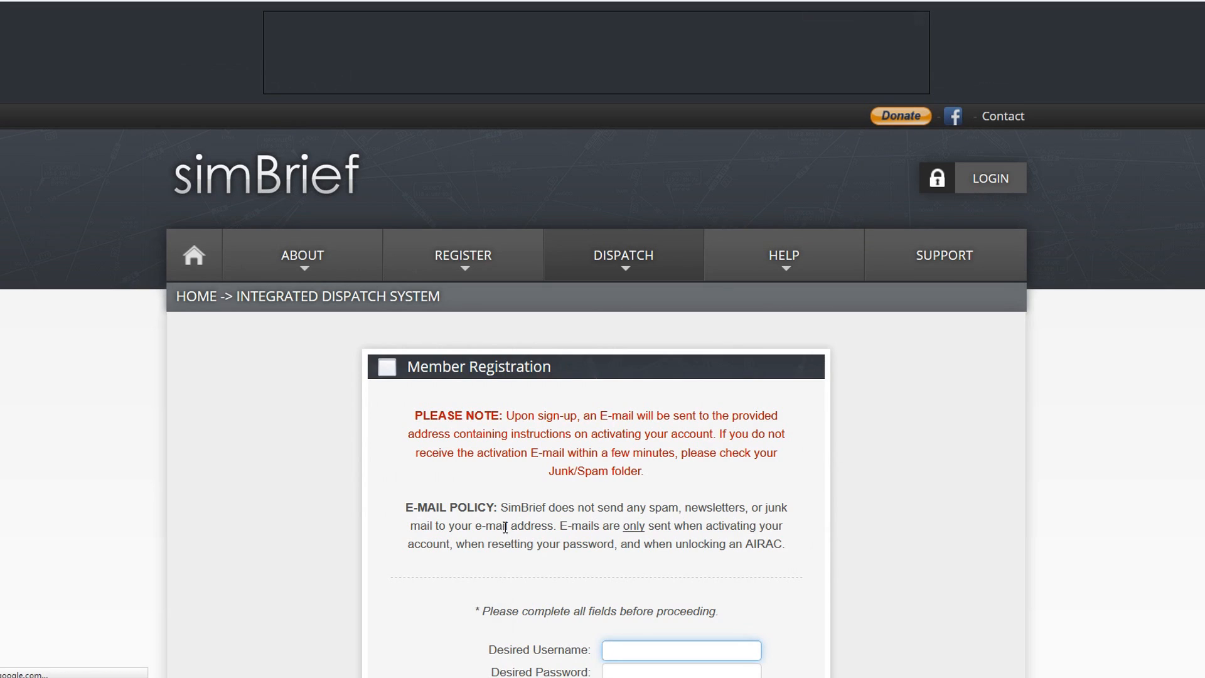
pyautogui.scroll(-5, 506, 527)
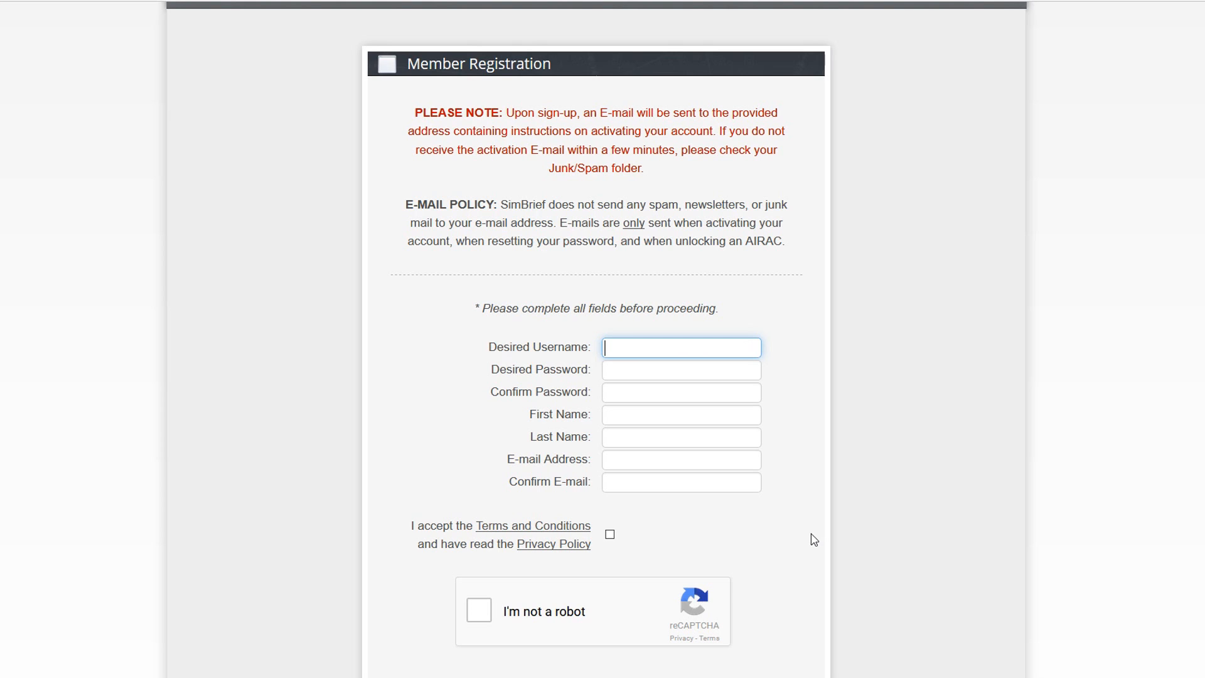
pyautogui.scroll(2, 814, 539)
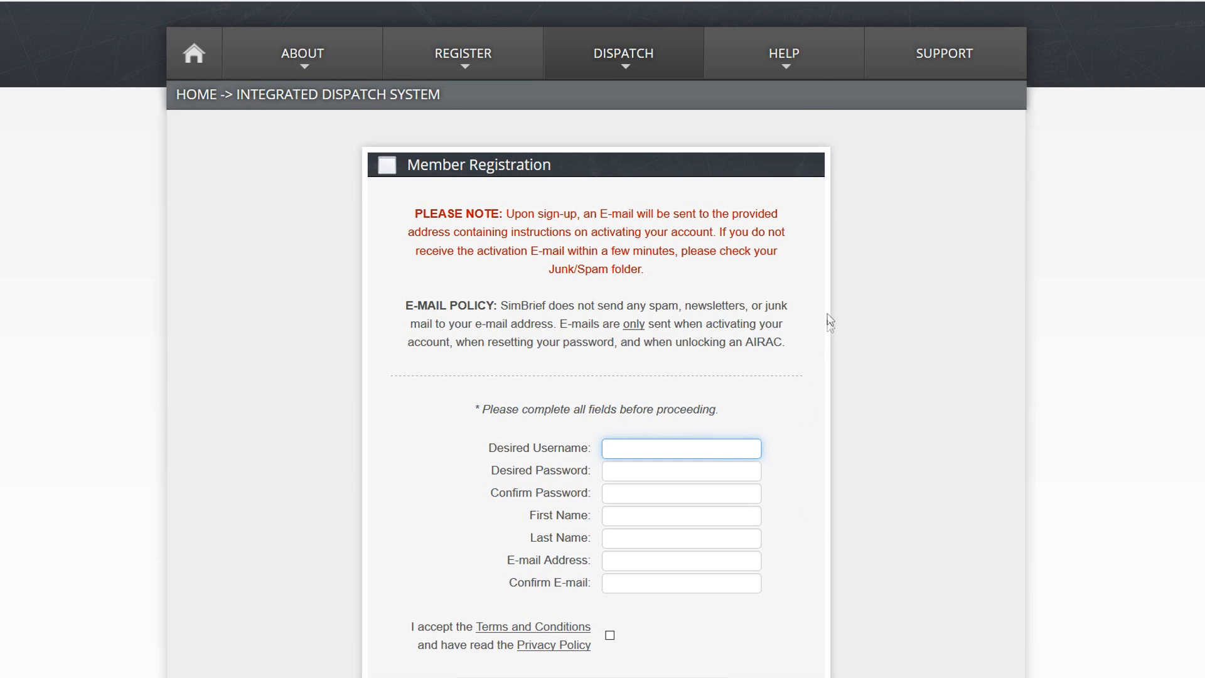
# Step: Open the user guide and find the Interactive OFP Sample section
pyautogui.moveTo(829, 71)
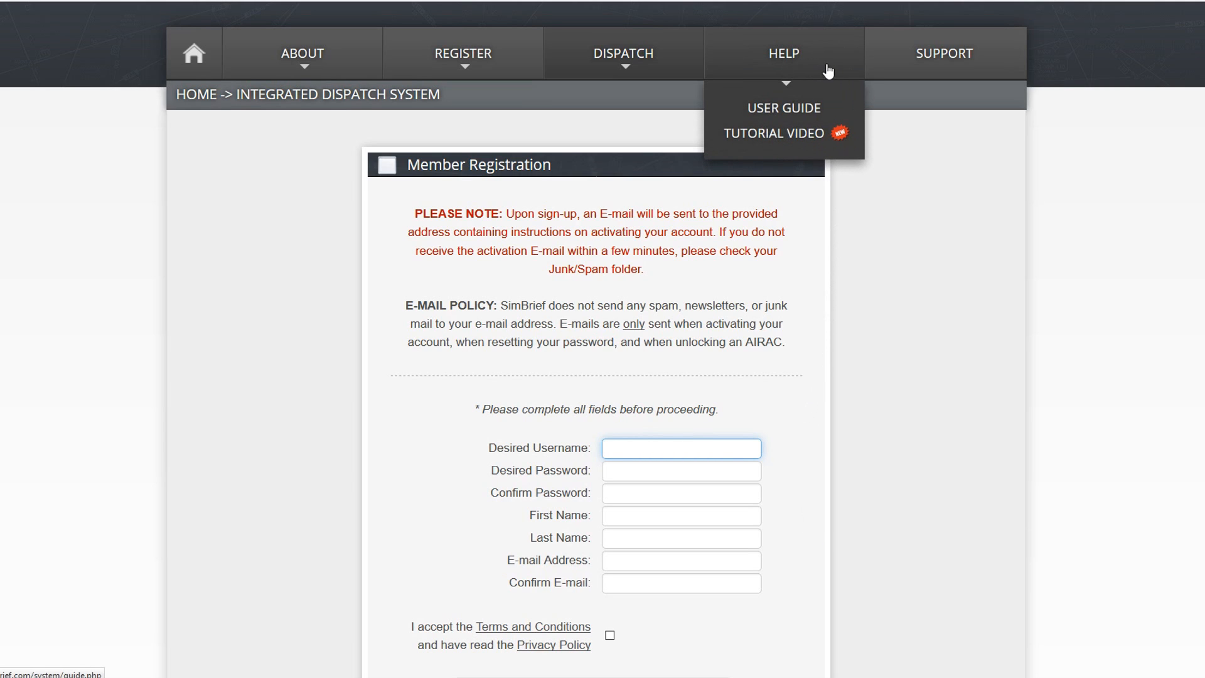
pyautogui.click(820, 112)
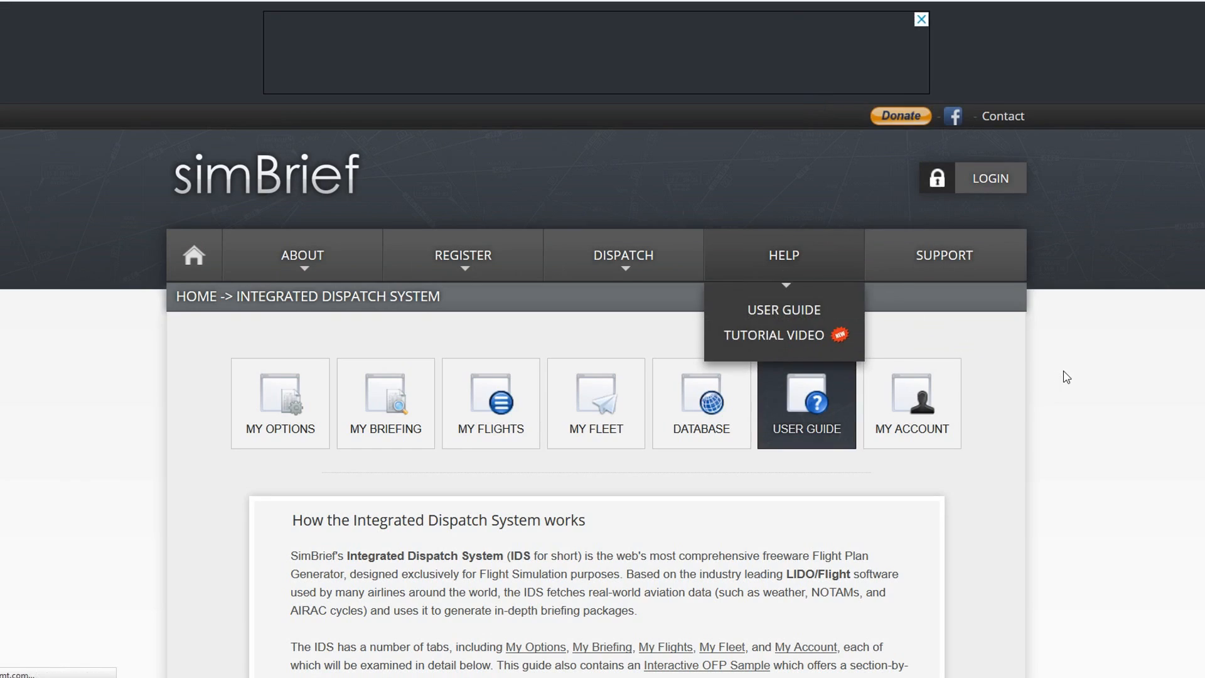
pyautogui.scroll(-5, 1066, 377)
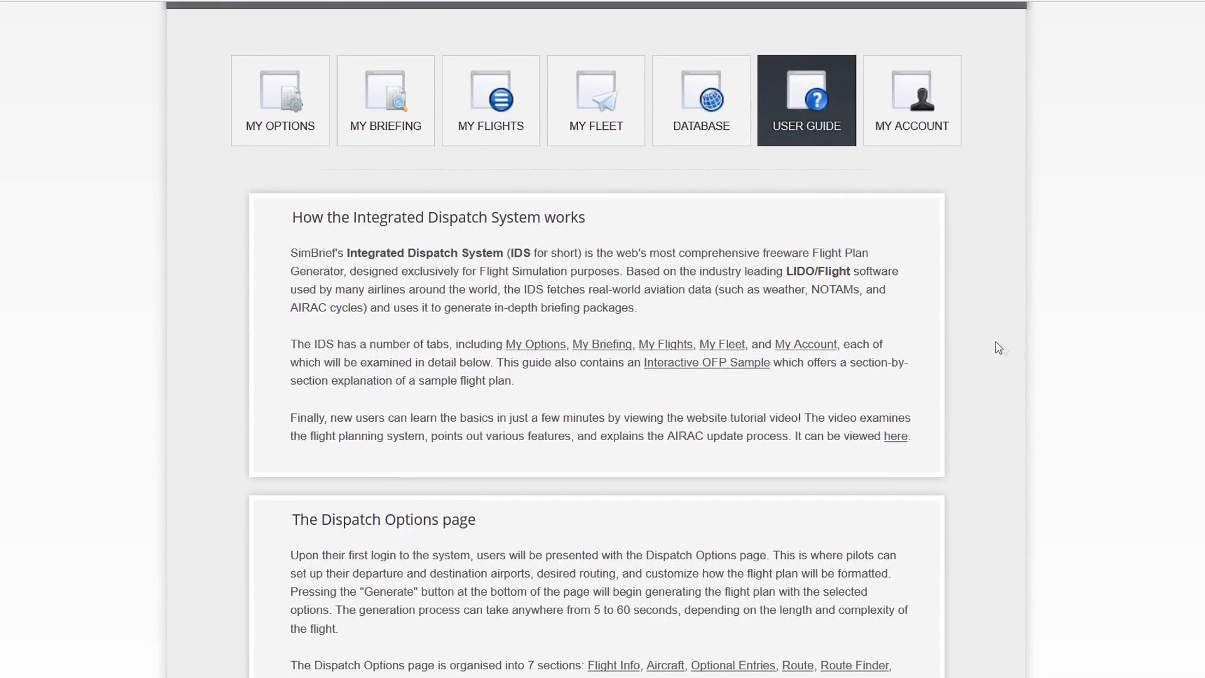
pyautogui.middleClick(935, 273)
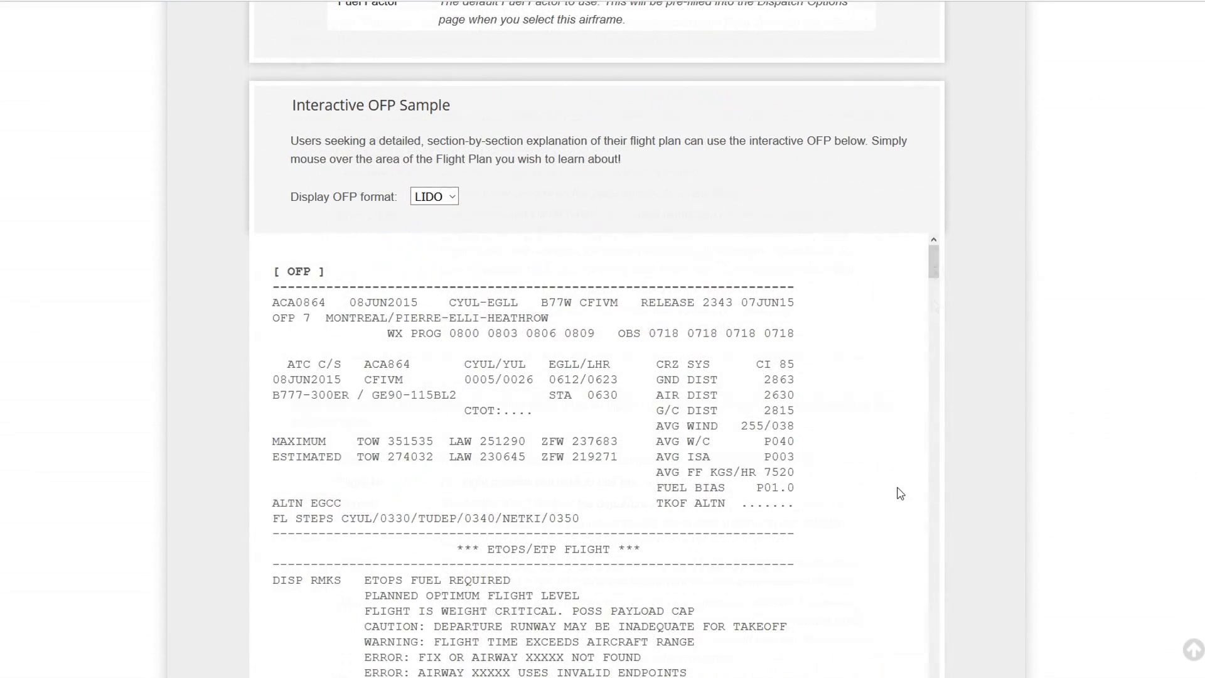
pyautogui.scroll(-2, 899, 488)
pyautogui.scroll(2, 899, 488)
pyautogui.moveTo(295, 111); pyautogui.dragTo(466, 110)
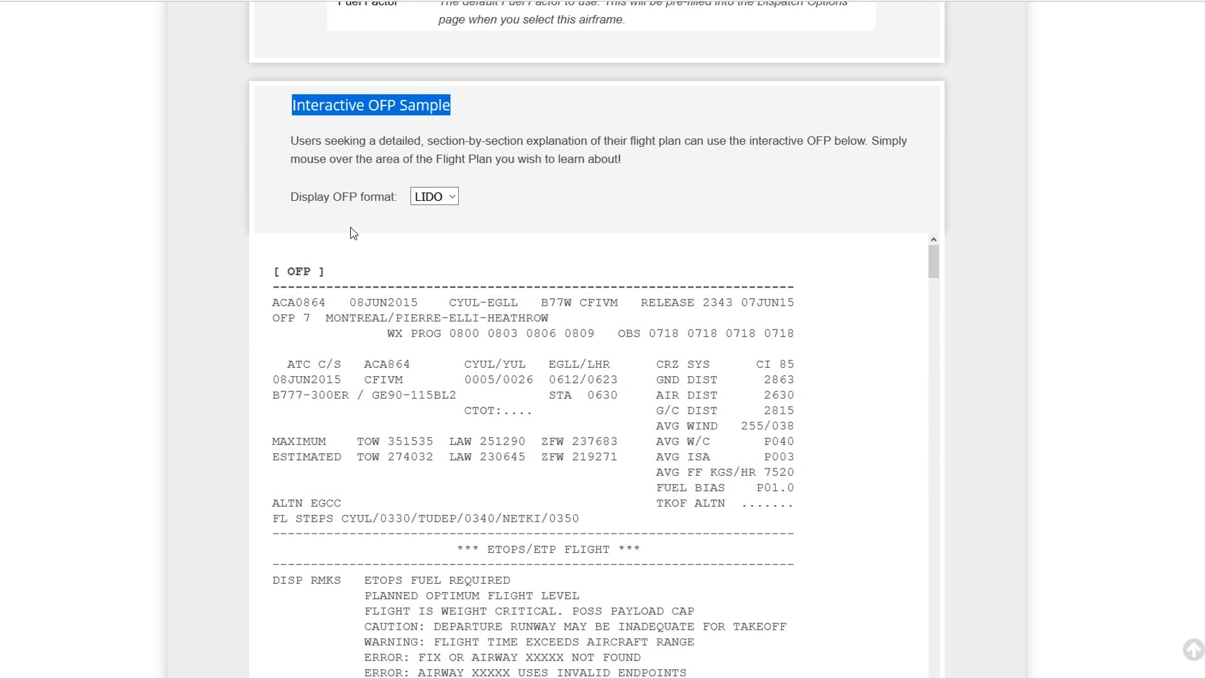
# Step: Examine the explanations of the flight number, date, airports and aircraft entries in the sample flight plan's first line
pyautogui.moveTo(312, 310)
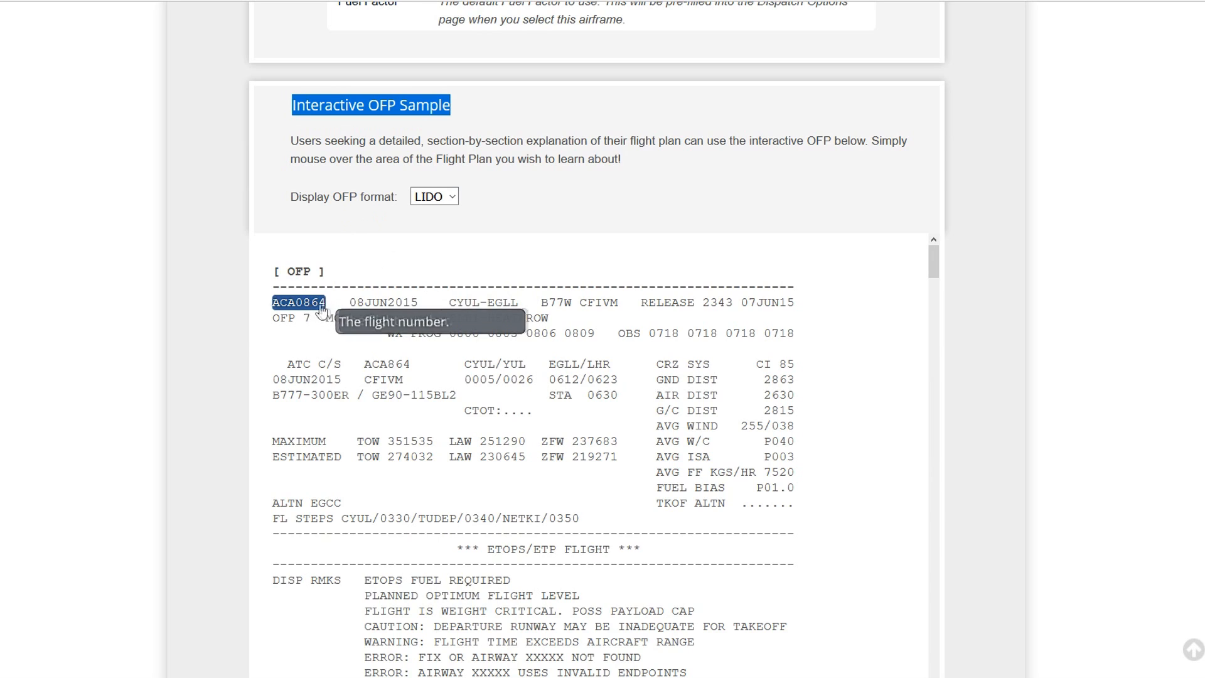
pyautogui.moveTo(367, 309)
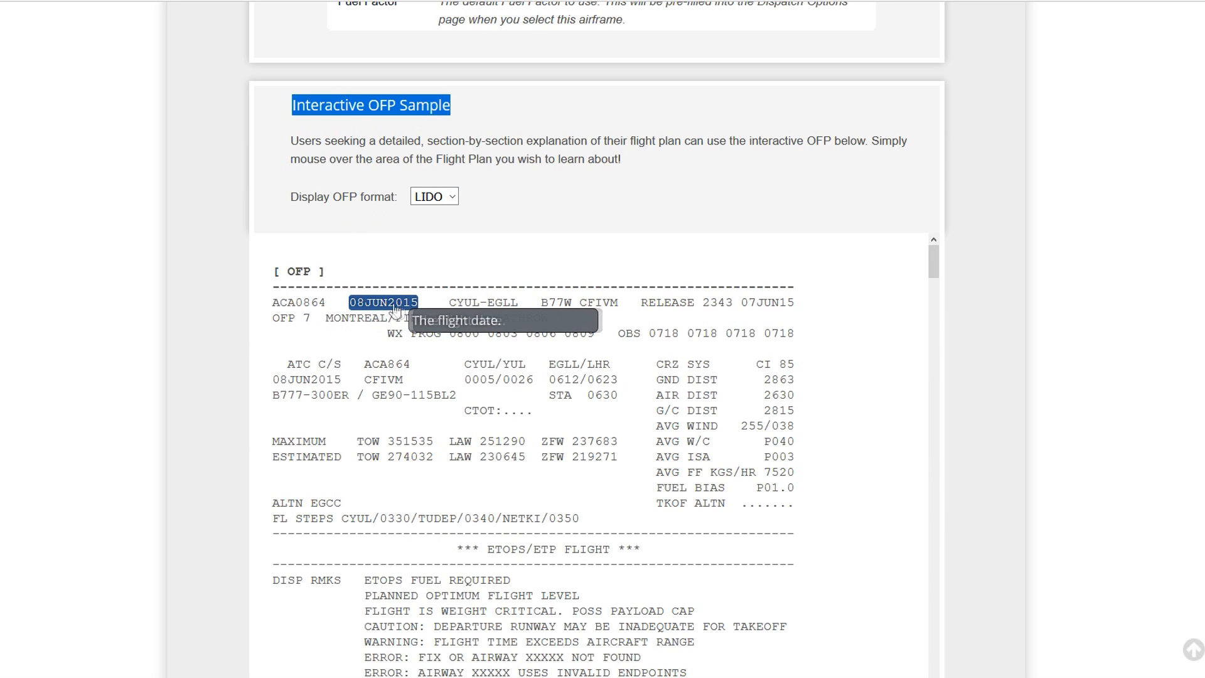
pyautogui.moveTo(456, 308)
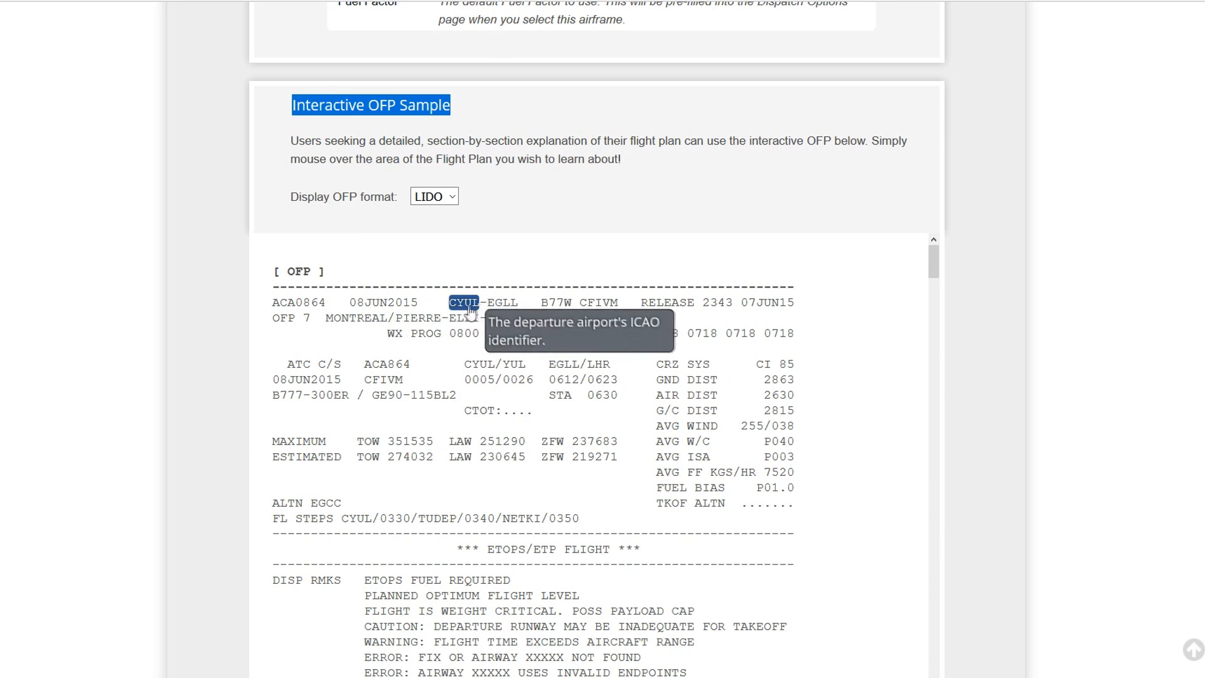
pyautogui.moveTo(495, 310)
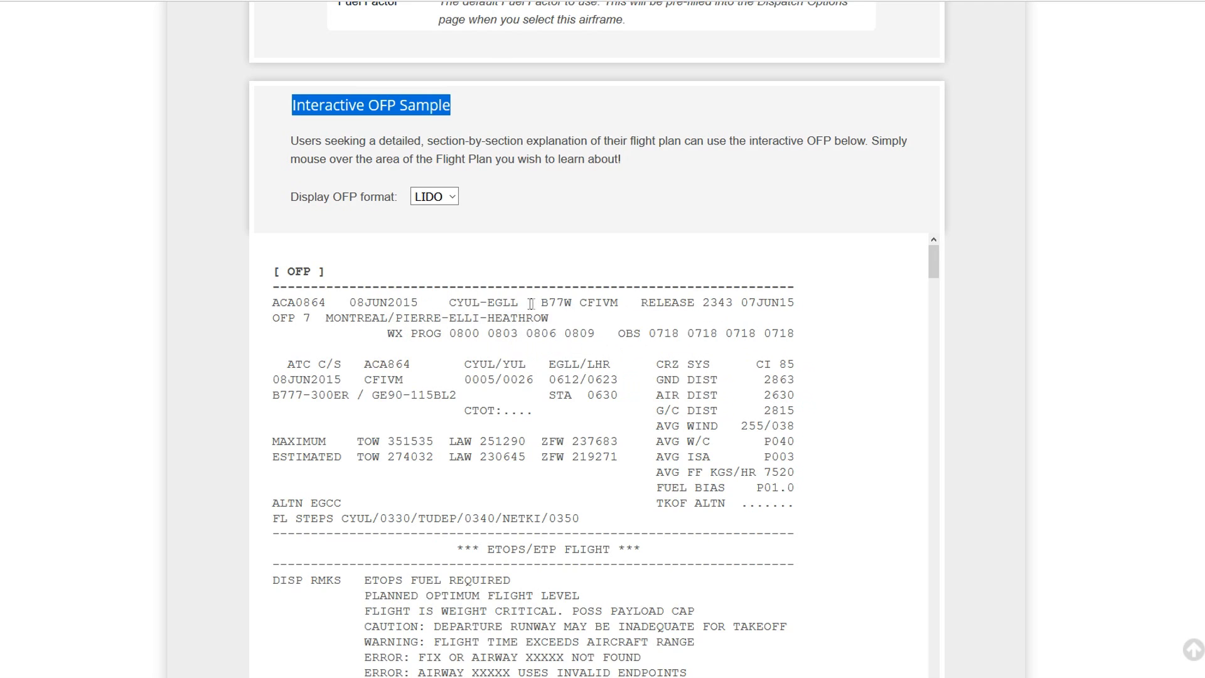
pyautogui.moveTo(548, 308)
pyautogui.moveTo(593, 309)
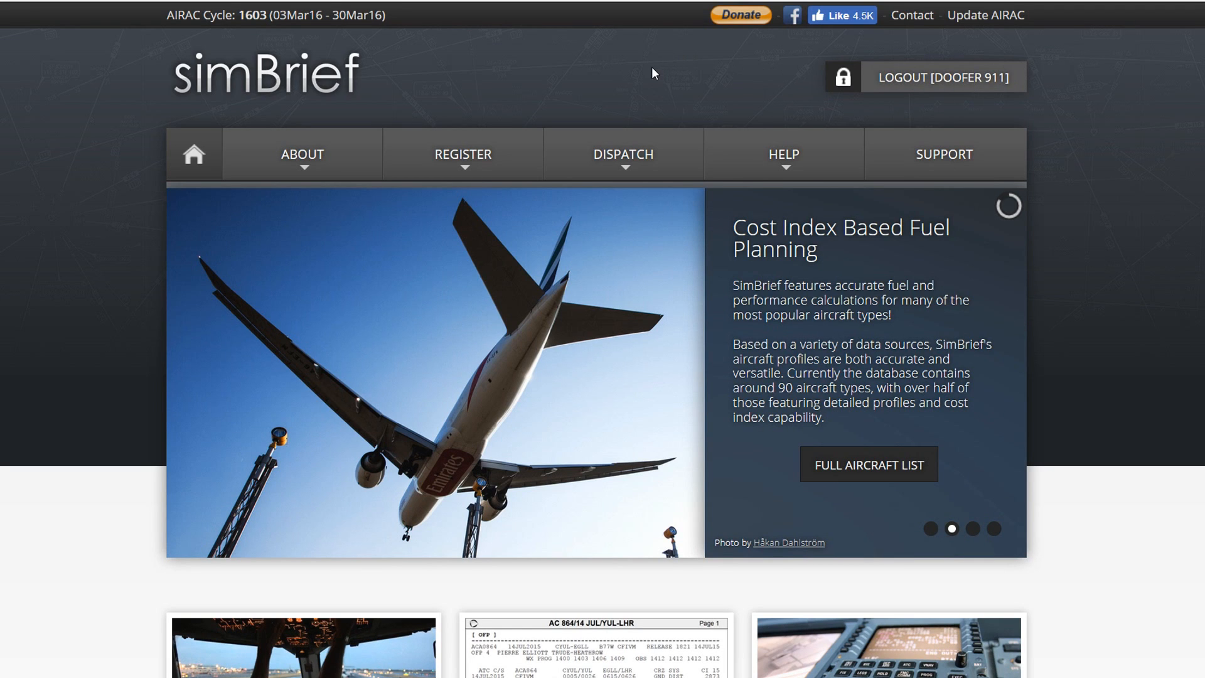
# Step: Open the dispatch system and create a new flight
pyautogui.moveTo(634, 149)
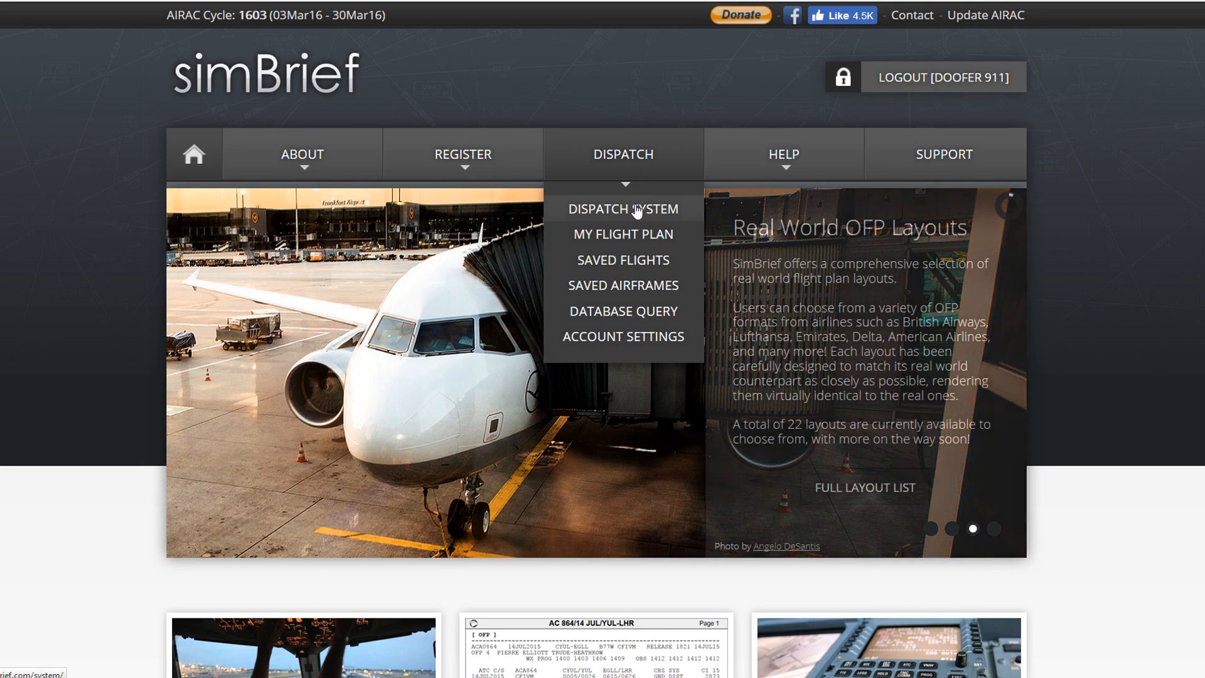
pyautogui.click(637, 210)
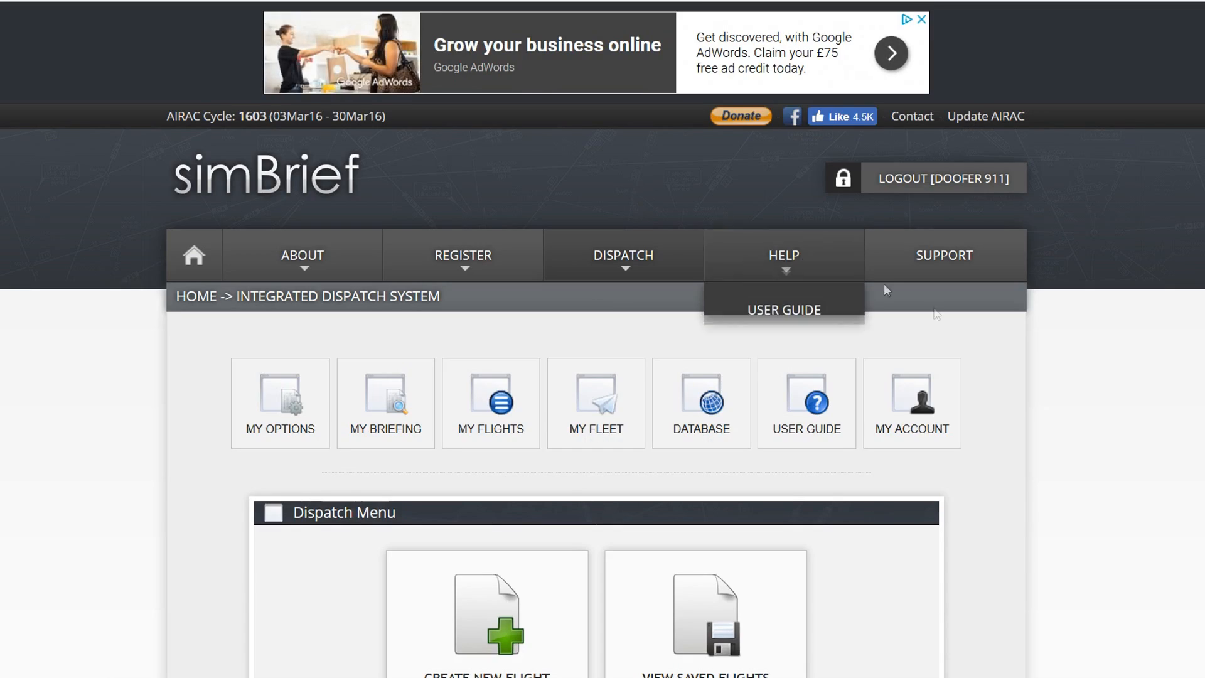
pyautogui.scroll(-2, 1002, 346)
pyautogui.scroll(-2, 998, 342)
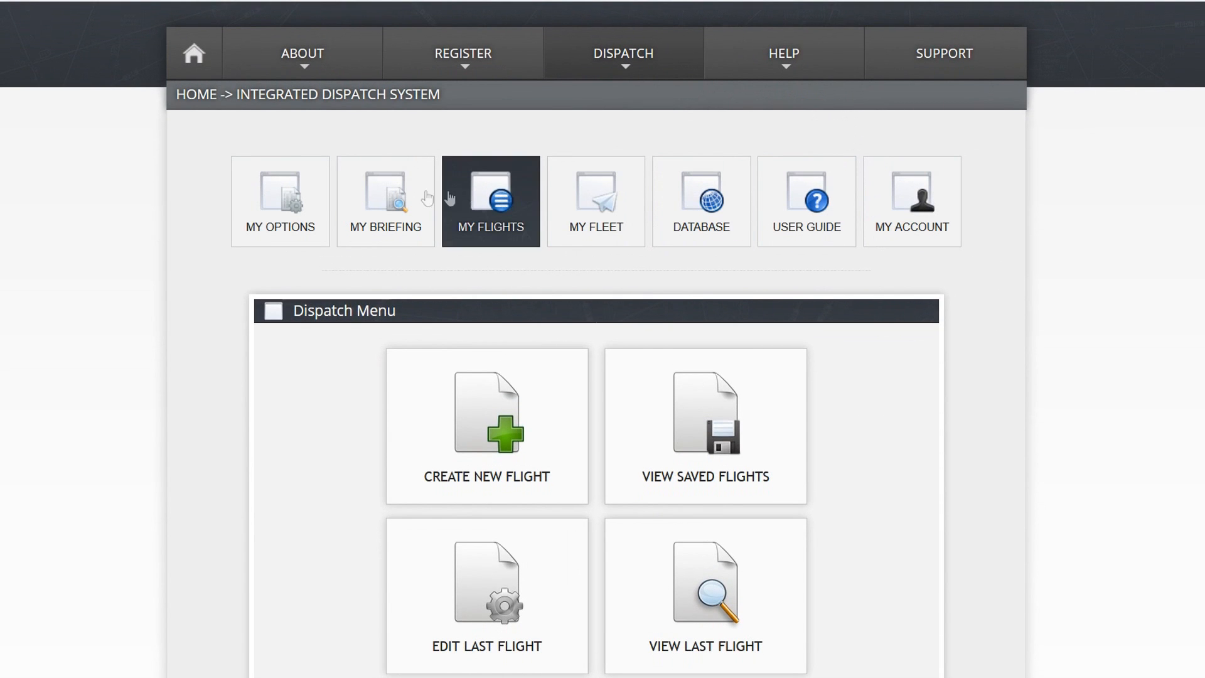
pyautogui.scroll(-2, 238, 283)
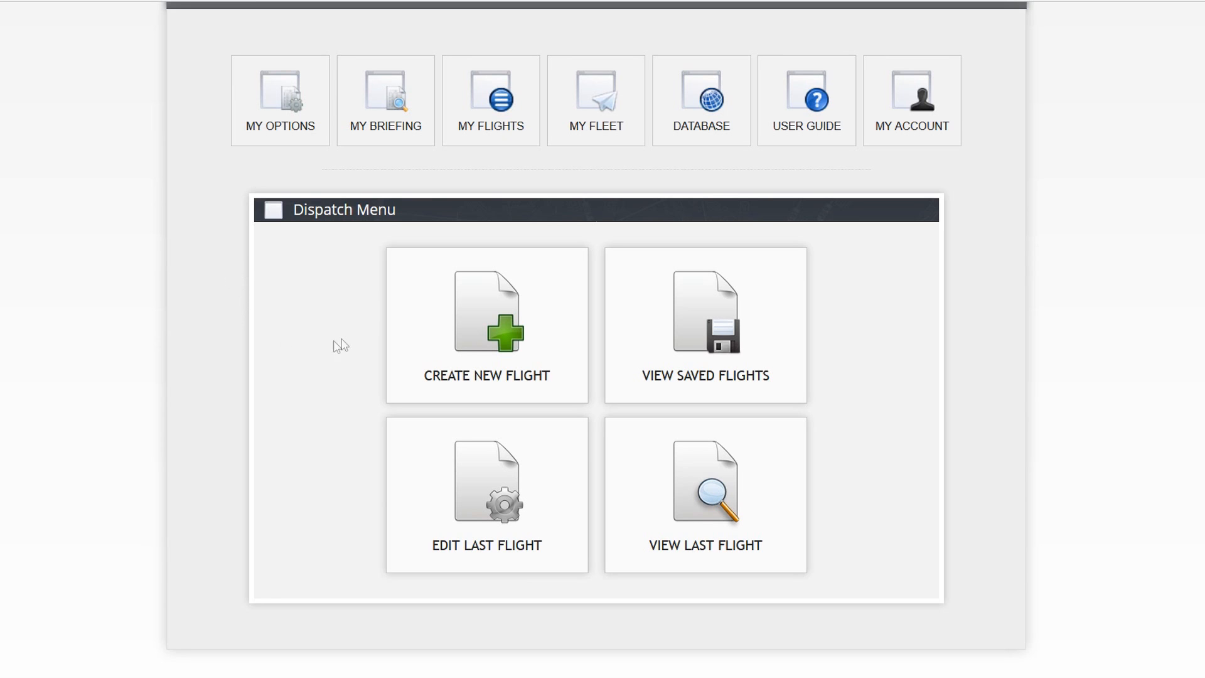
pyautogui.click(433, 312)
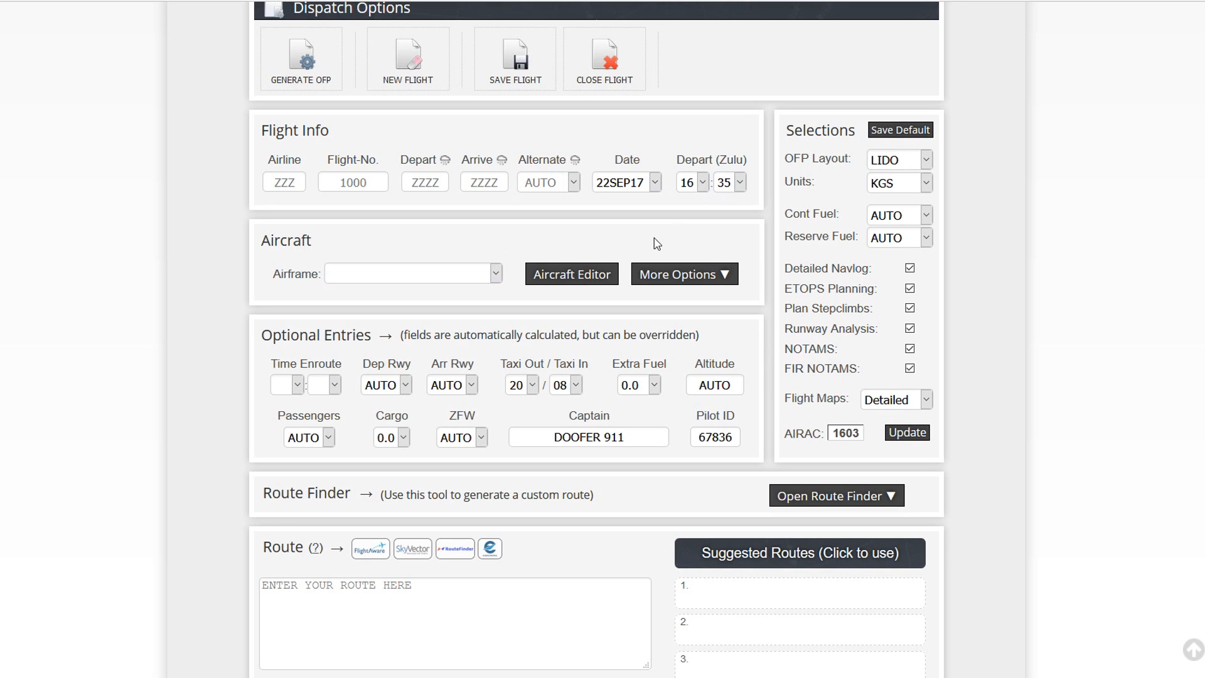
# Step: Set the flight's airline to EZY and its flight number to 156
pyautogui.scroll(2, 656, 244)
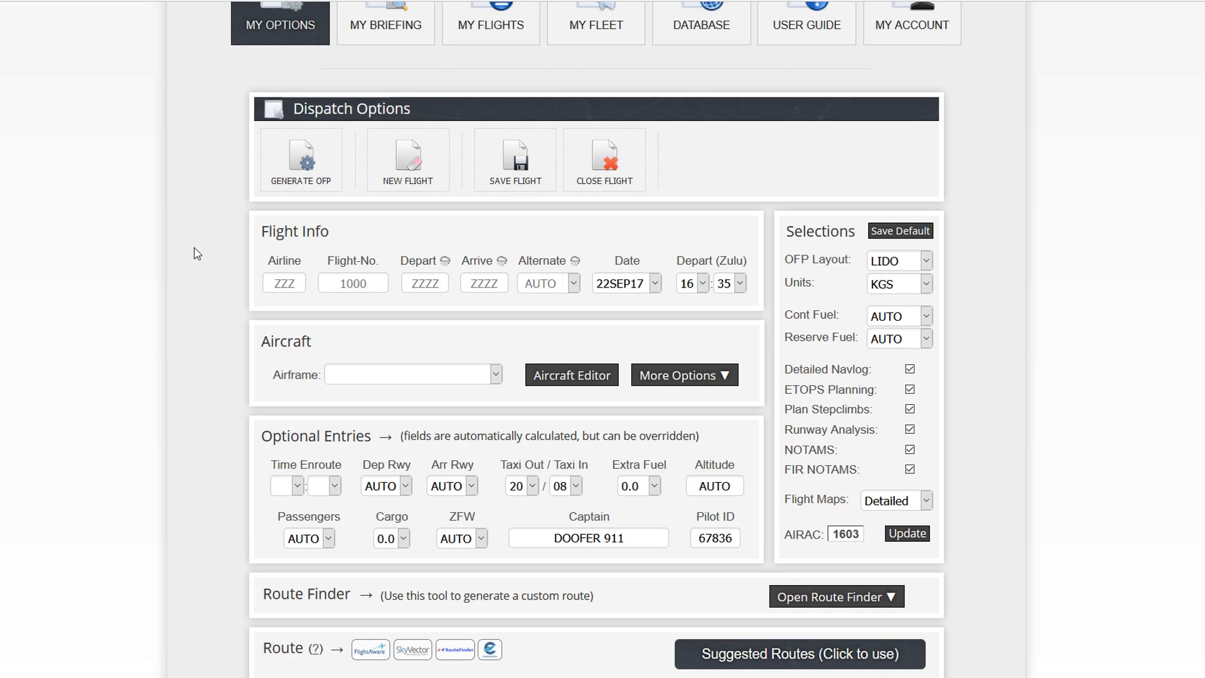
pyautogui.click(287, 281)
pyautogui.write('EZY')
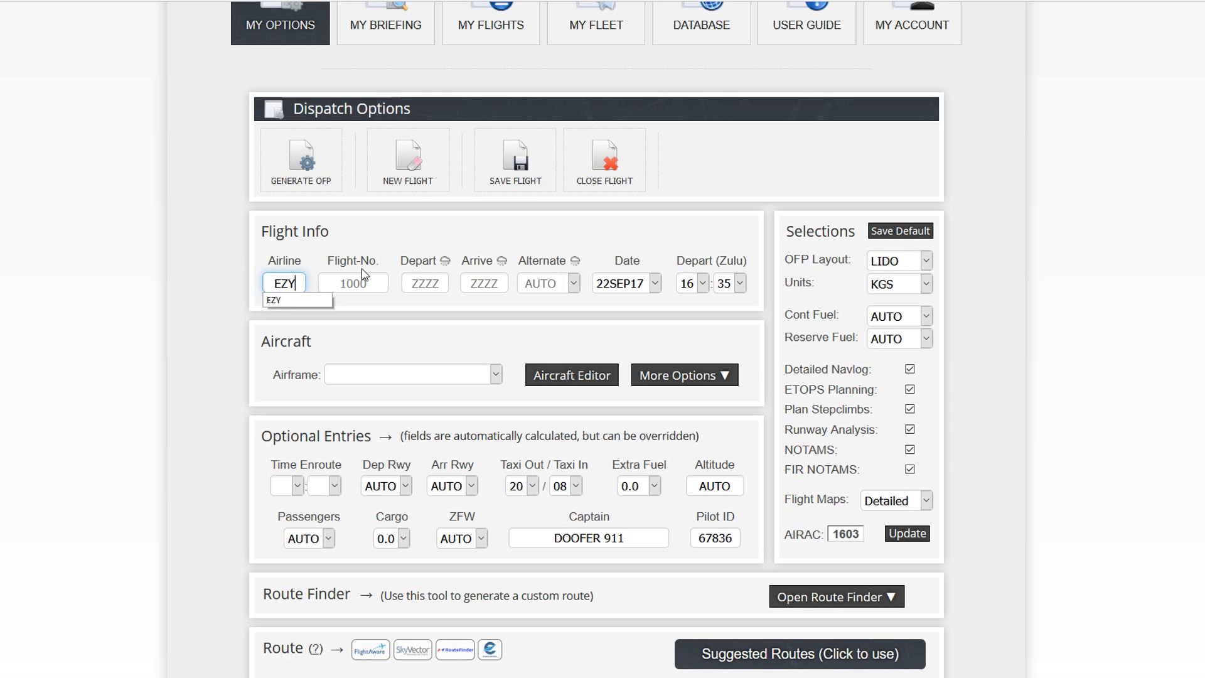
pyautogui.press('Tab')
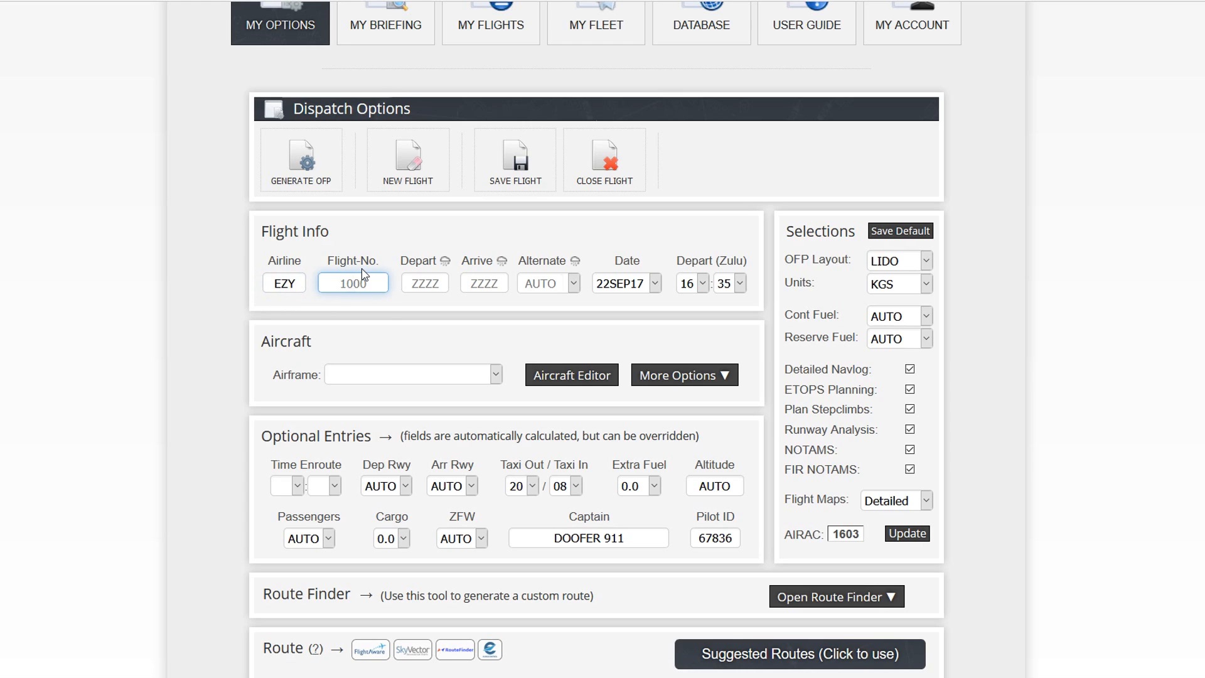
pyautogui.write('156')
pyautogui.press('Tab')
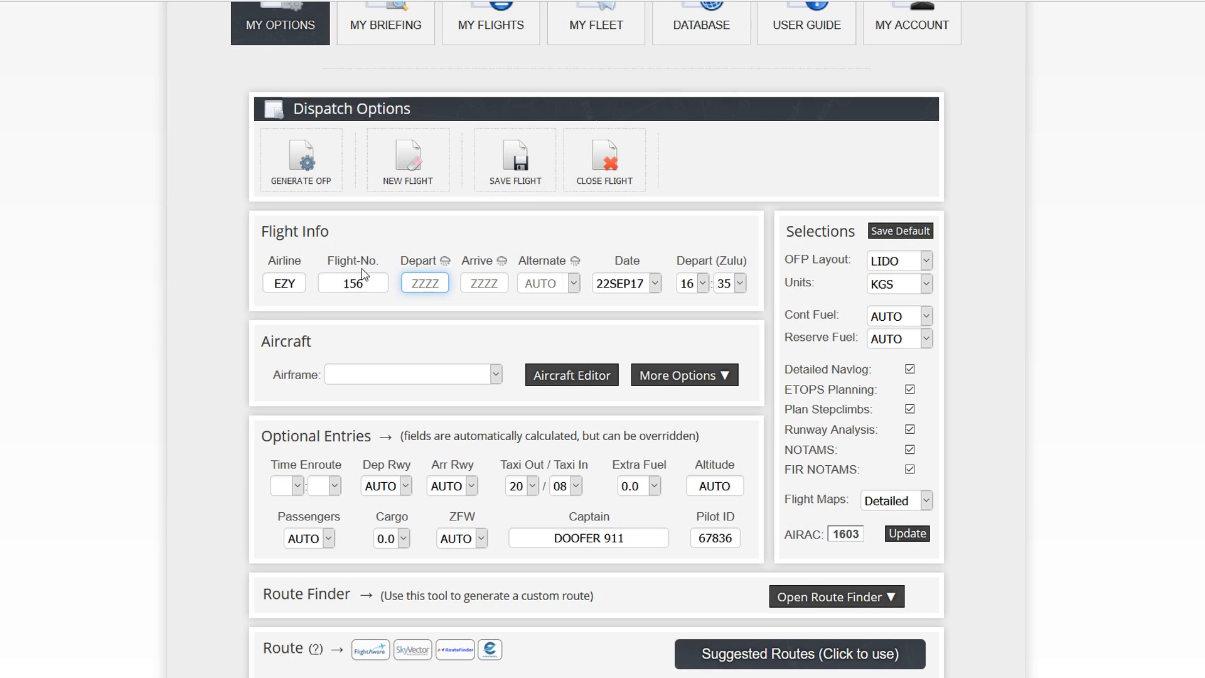
# Step: Set the departure airport to EGPE and the arrival airport to EGKK
pyautogui.write('EGPE')
pyautogui.press('Tab')
pyautogui.write('EGKK')
pyautogui.press('Return')
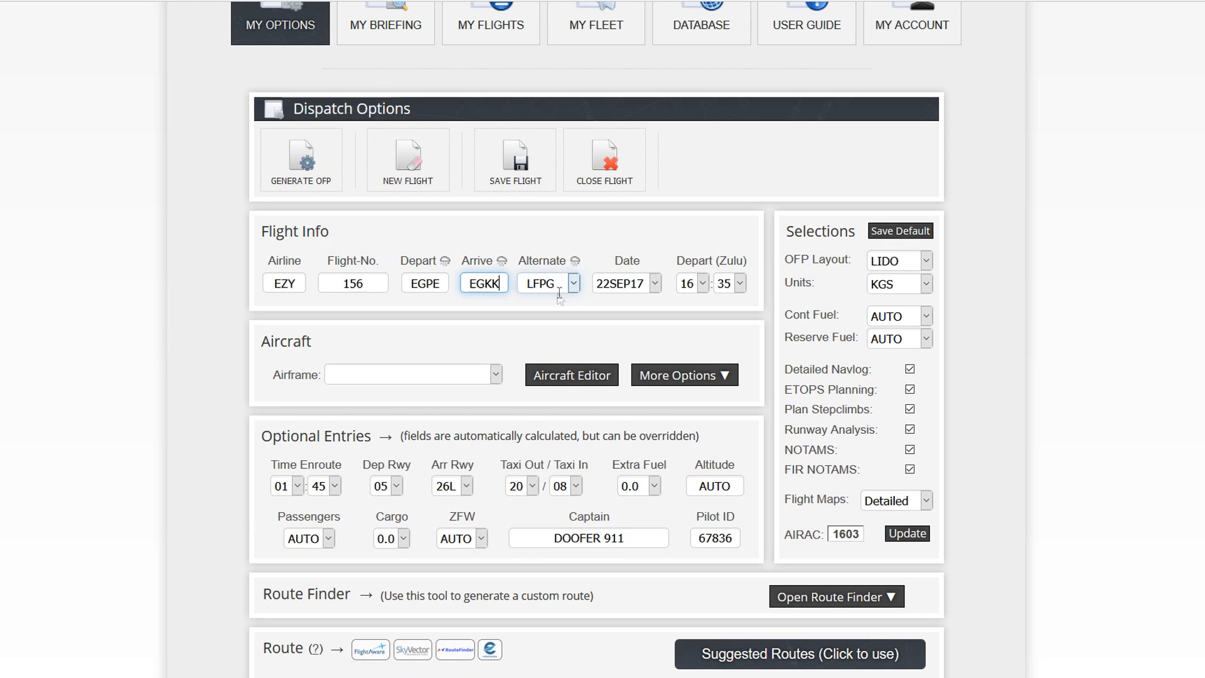
# Step: Change the alternate airport to EGGW and set the minutes of the Zulu departure time to 25
pyautogui.moveTo(560, 283); pyautogui.dragTo(516, 282)
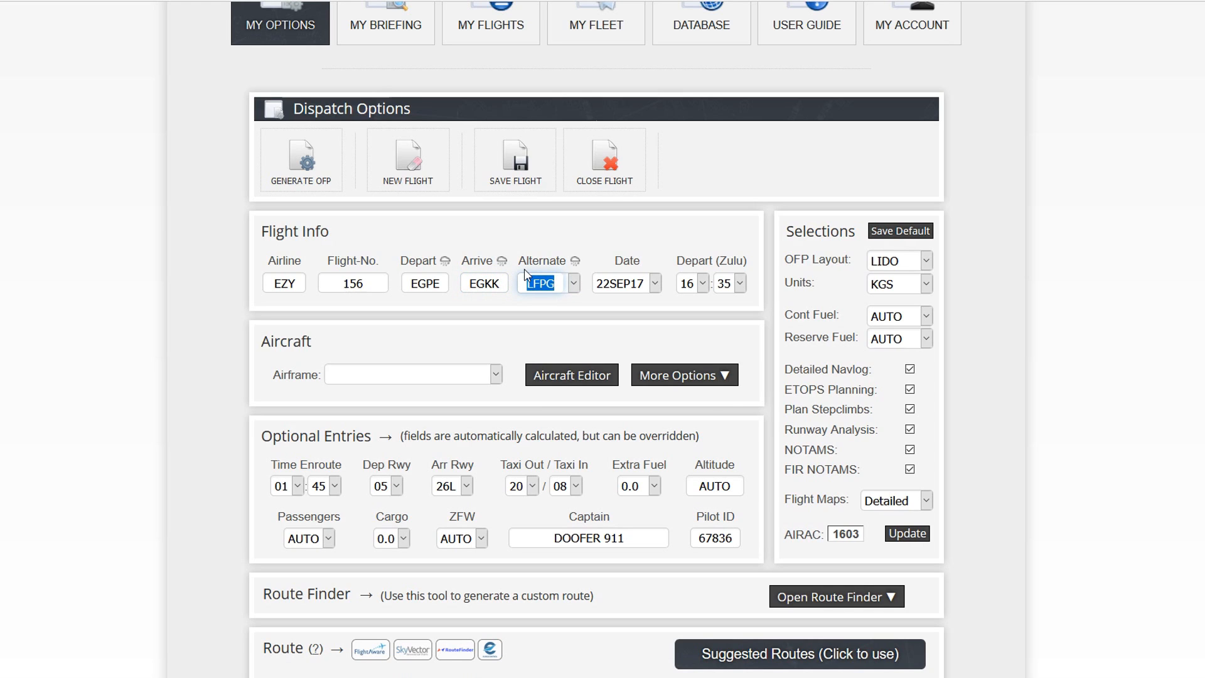
pyautogui.write('EGGW')
pyautogui.click(741, 285)
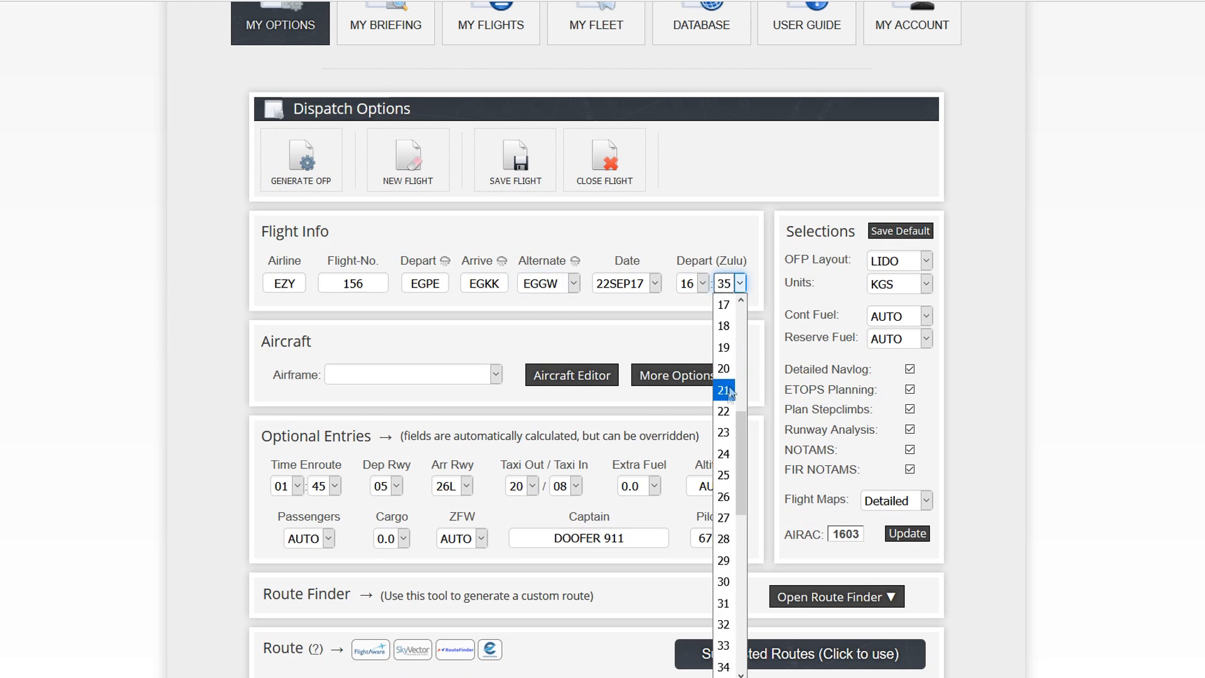
pyautogui.click(727, 475)
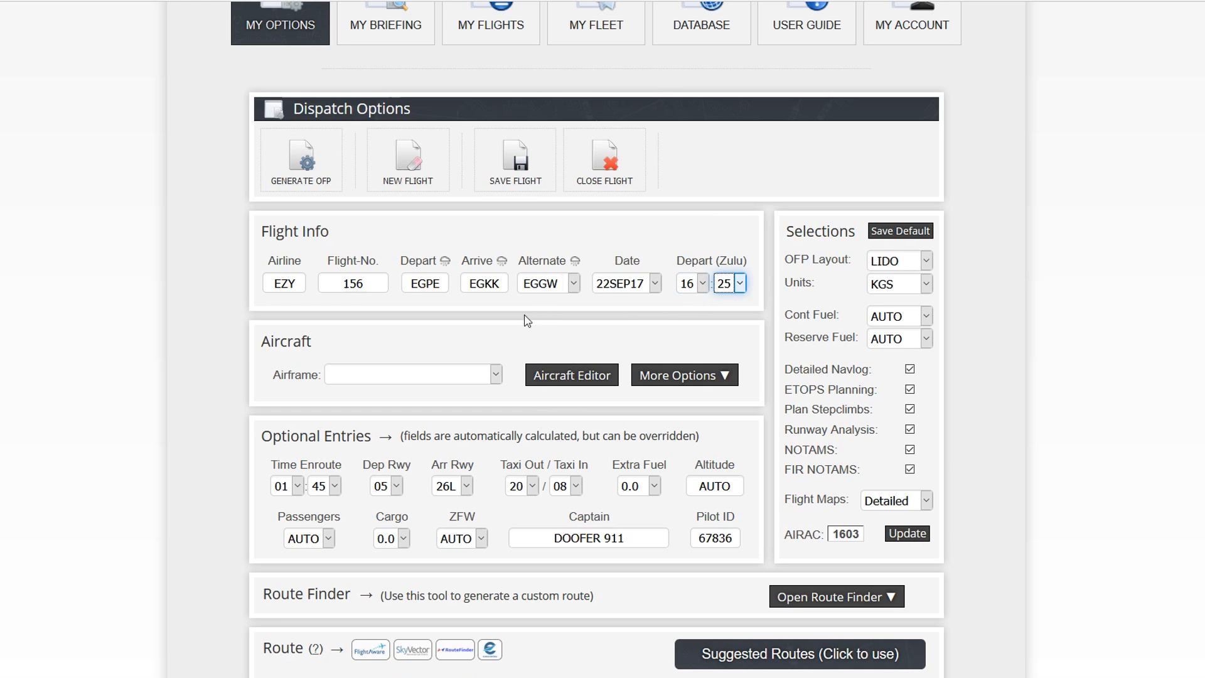
# Step: Look through the available airframes and choose A319 - A319-100 for the flight
pyautogui.click(332, 374)
pyautogui.click(496, 375)
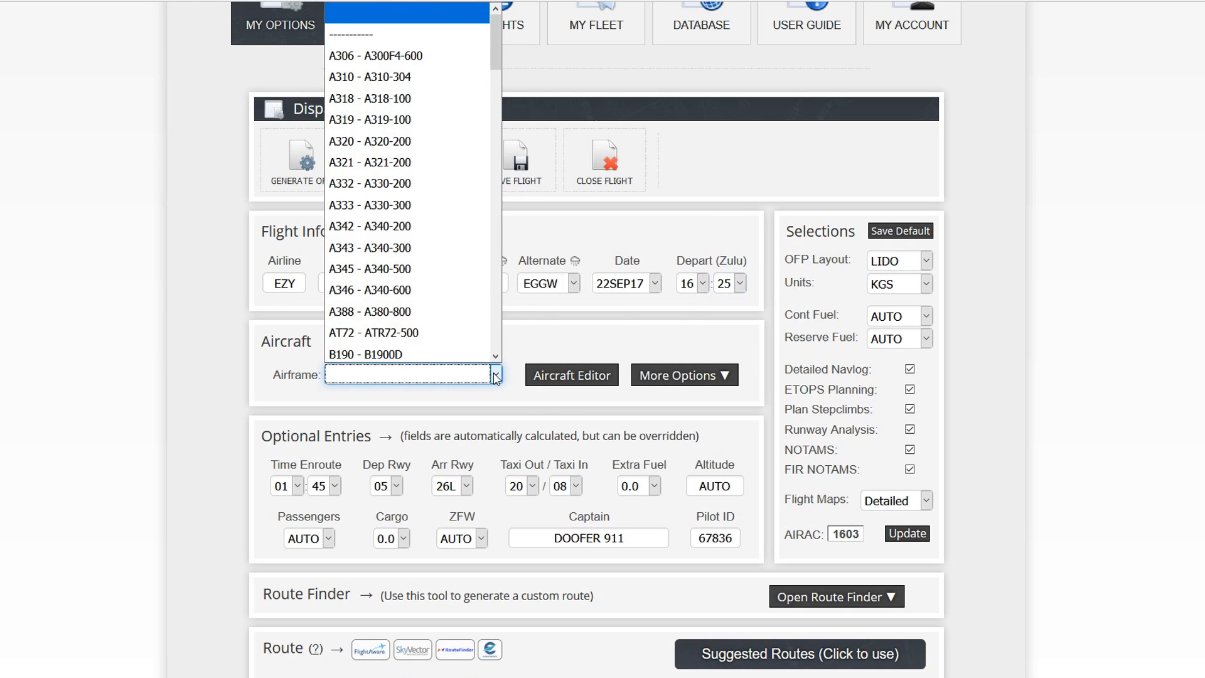
pyautogui.scroll(-15, 433, 295)
pyautogui.scroll(-6, 432, 310)
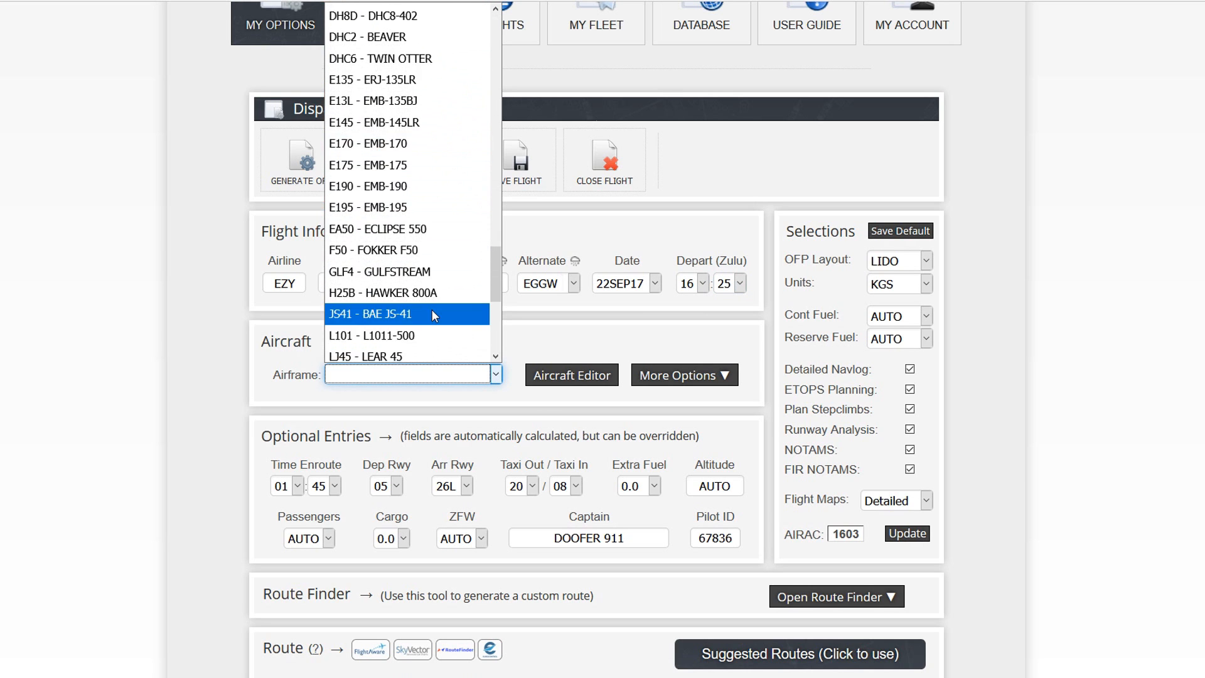
pyautogui.scroll(20, 442, 320)
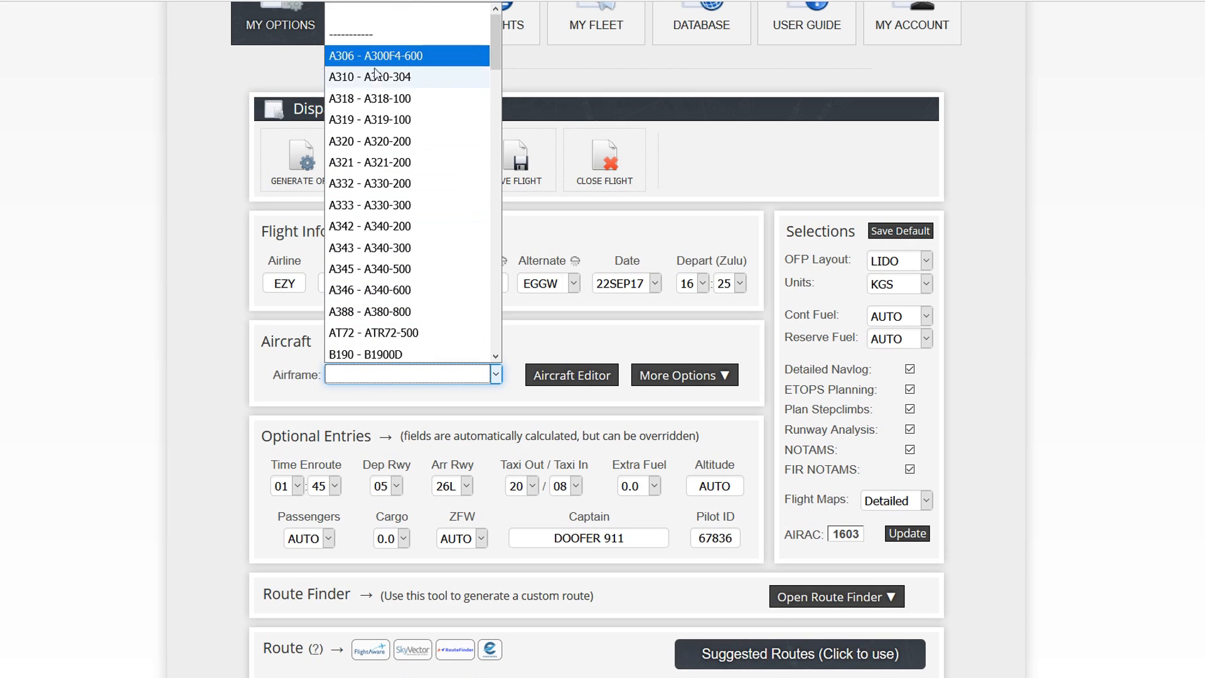
pyautogui.scroll(-3, 395, 236)
pyautogui.scroll(-1, 364, 159)
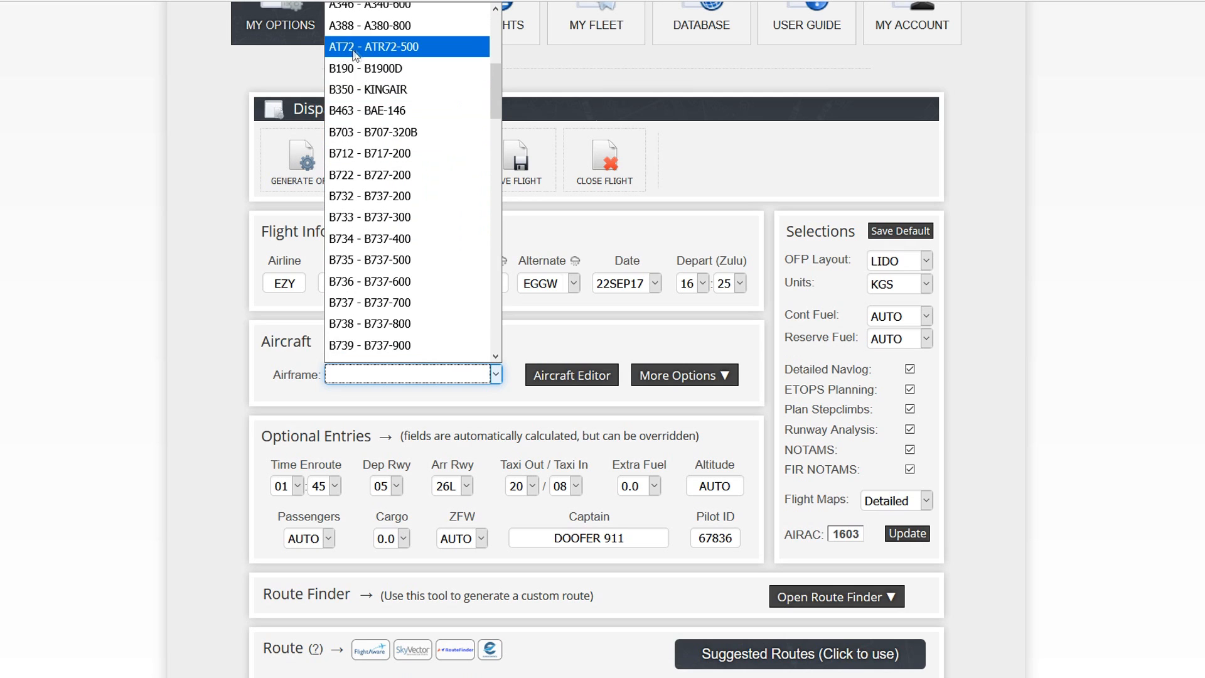
pyautogui.scroll(-2, 358, 63)
pyautogui.scroll(-7, 389, 194)
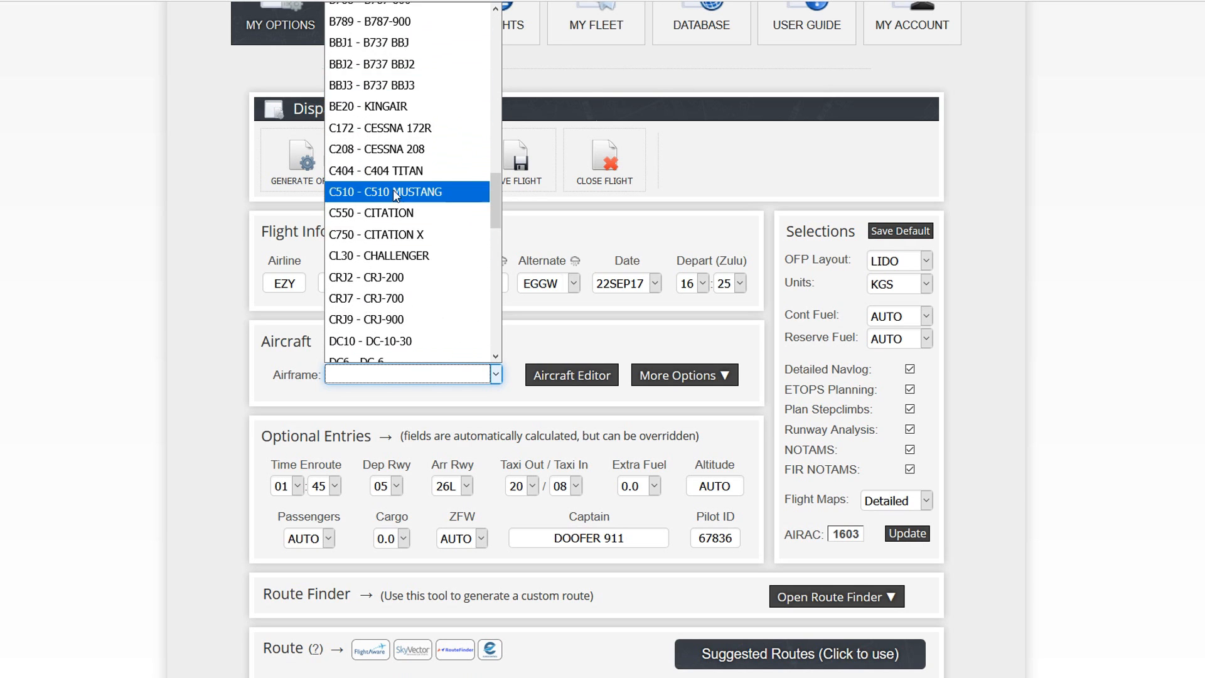
pyautogui.scroll(-5, 389, 251)
pyautogui.scroll(12, 420, 289)
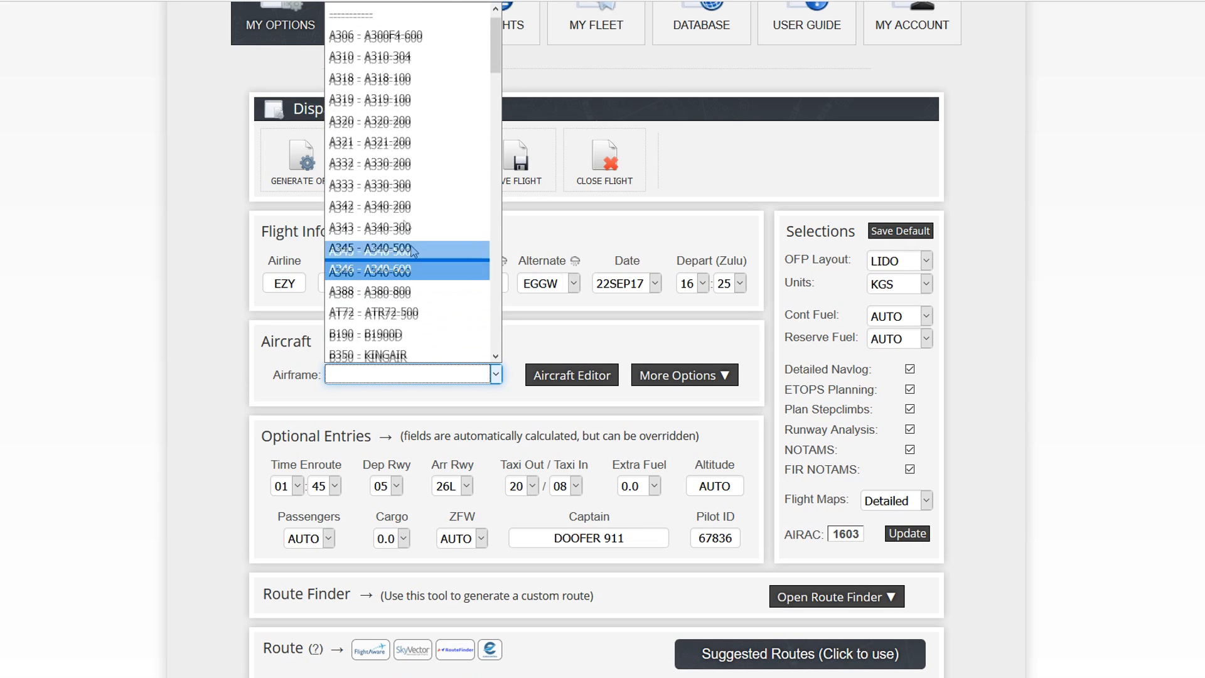
pyautogui.click(369, 110)
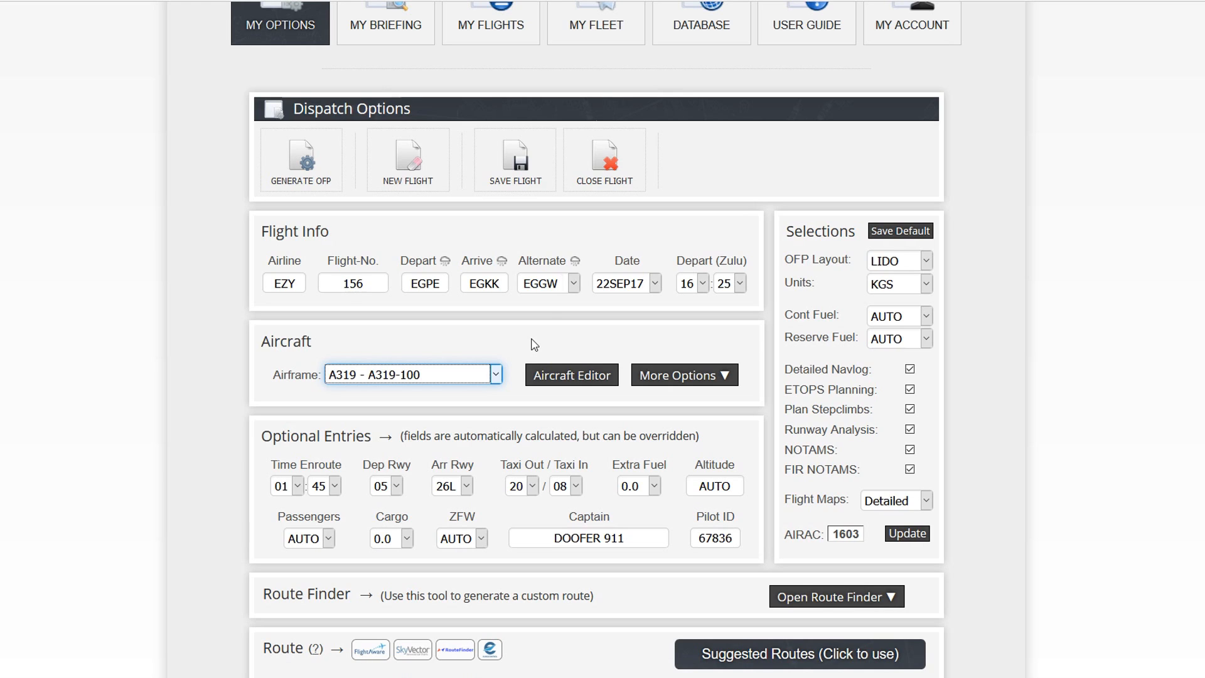
# Step: Open the aircraft editor and start a new airframe based on the B738 - B737-800 type
pyautogui.click(556, 378)
pyautogui.scroll(-4, 807, 348)
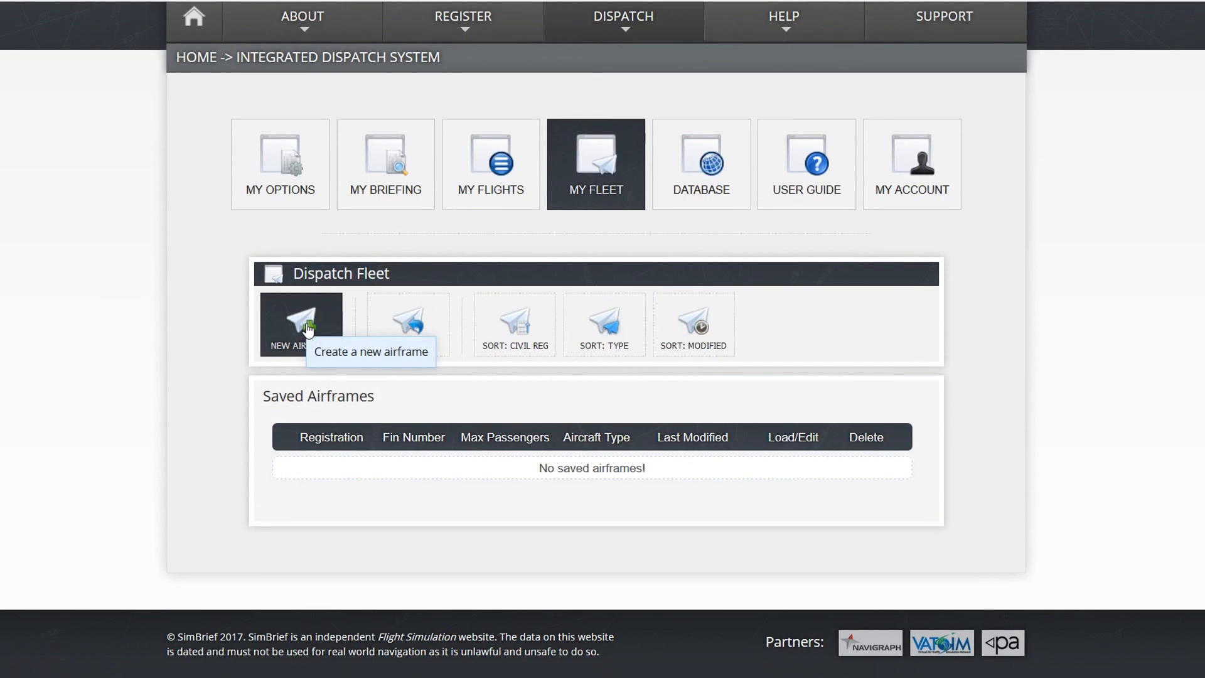
pyautogui.click(307, 330)
pyautogui.scroll(-3, 309, 328)
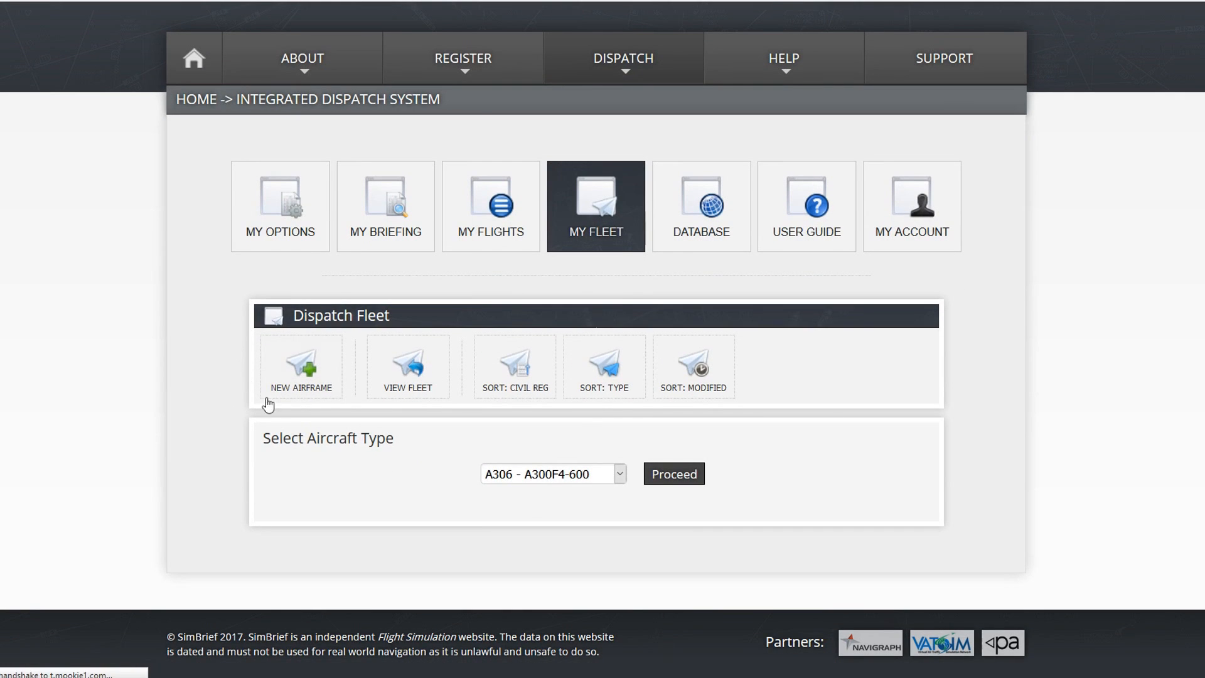
pyautogui.click(563, 477)
pyautogui.scroll(-5, 552, 376)
pyautogui.scroll(-3, 564, 402)
pyautogui.scroll(2, 568, 406)
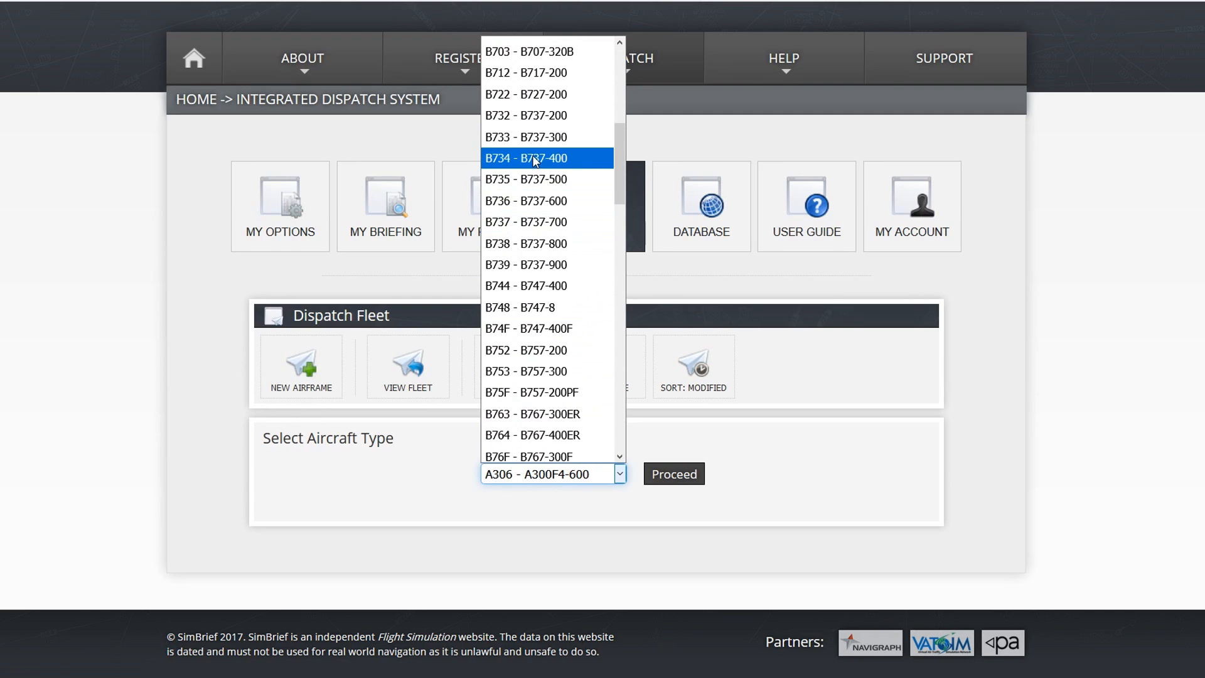
pyautogui.click(549, 244)
pyautogui.click(670, 478)
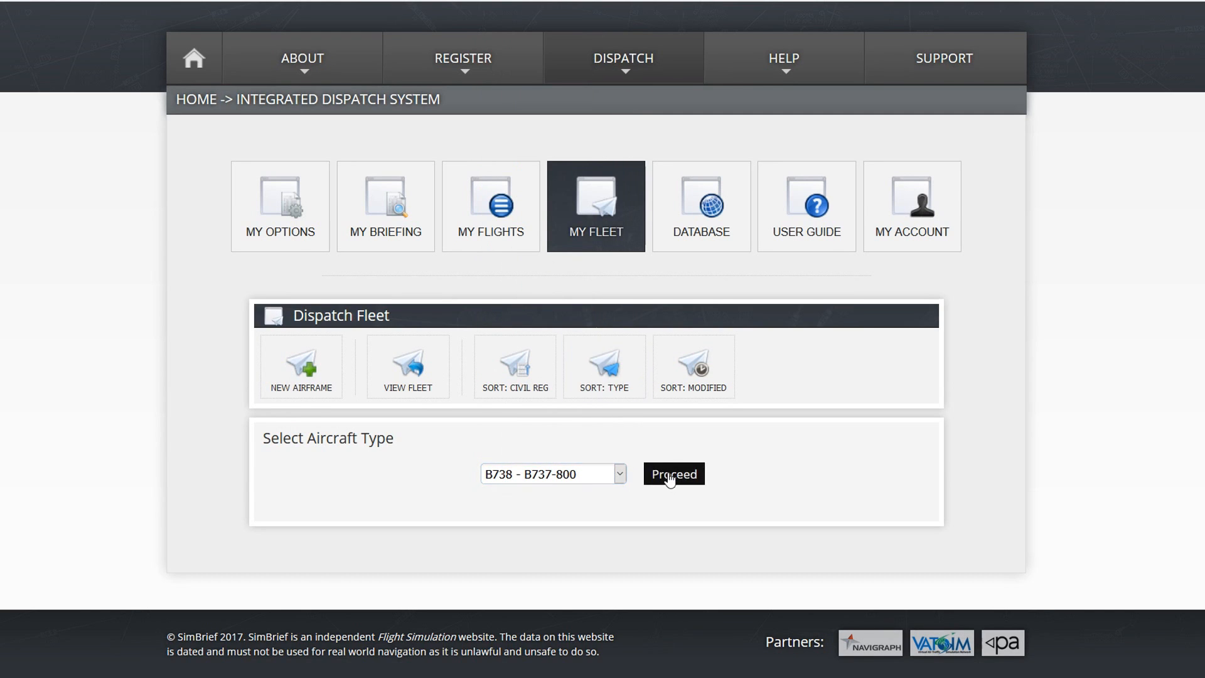
# Step: Examine the new airframe's registration, fin number, equipment and maximum passenger options
pyautogui.scroll(-8, 708, 465)
pyautogui.click(682, 284)
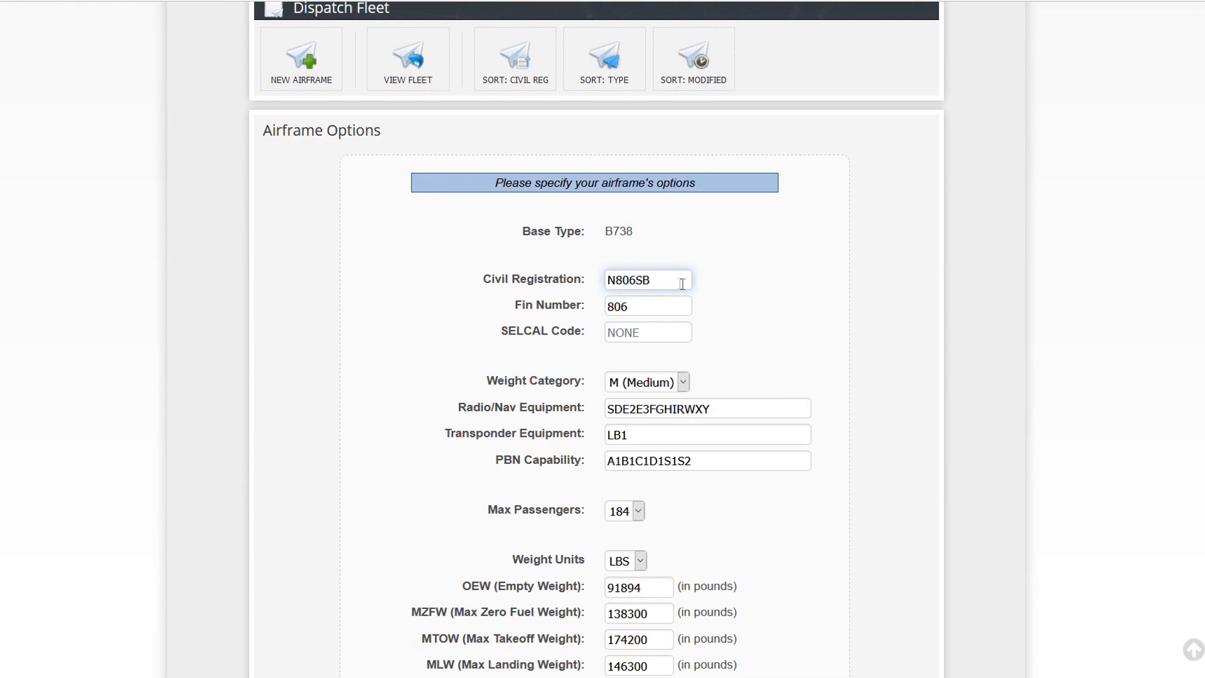
pyautogui.moveTo(675, 278); pyautogui.dragTo(551, 278)
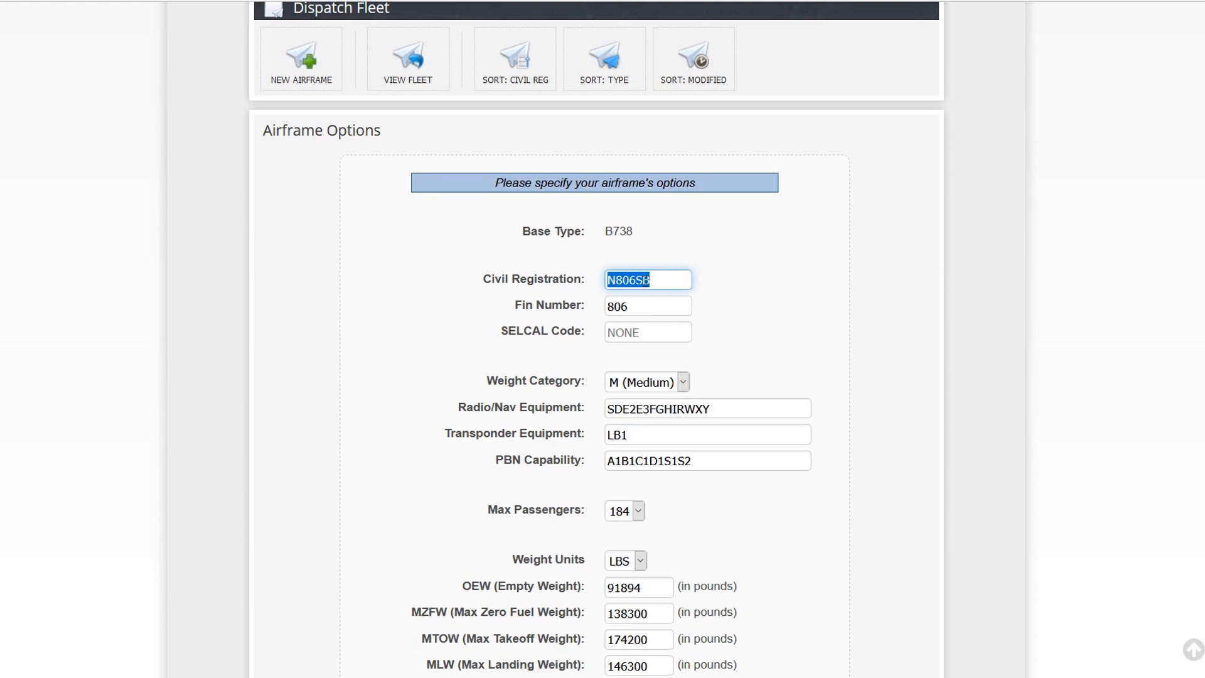
pyautogui.scroll(-2, 691, 365)
pyautogui.click(683, 282)
pyautogui.click(745, 266)
pyautogui.click(680, 308)
pyautogui.click(625, 333)
pyautogui.scroll(-3, 622, 333)
pyautogui.click(612, 161)
pyautogui.click(636, 212)
pyautogui.click(638, 215)
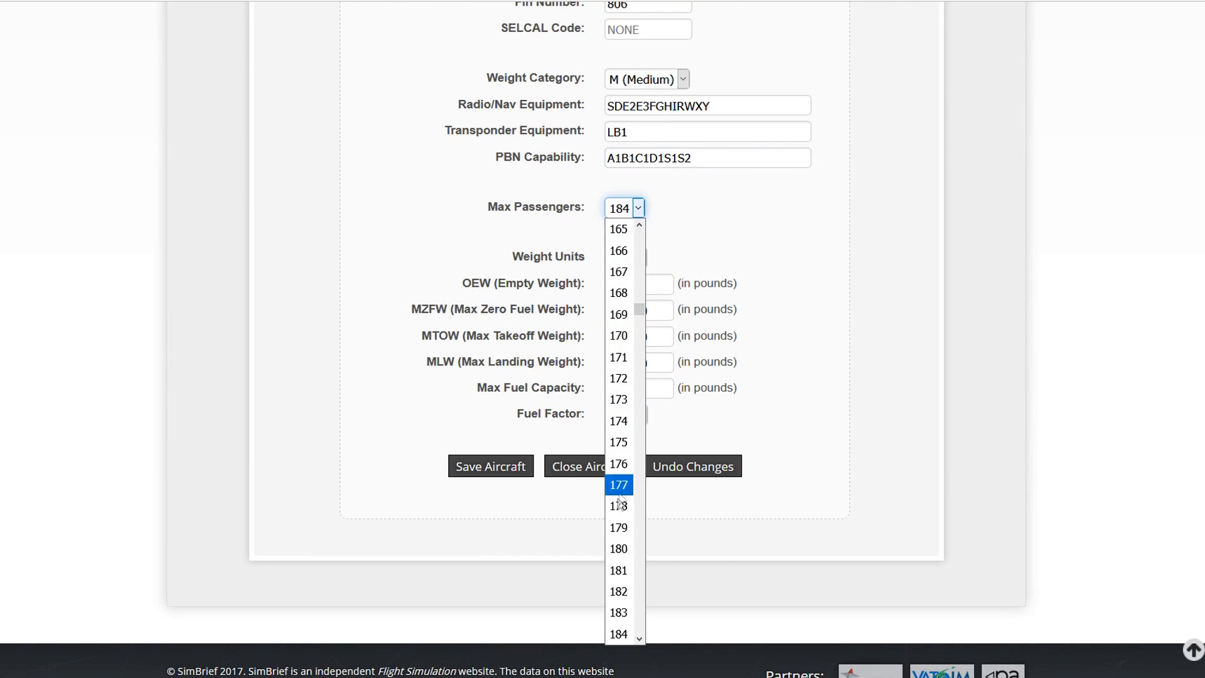
# Step: Switch the airframe's weight units to KGS and close the aircraft without saving it
pyautogui.click(768, 264)
pyautogui.click(640, 259)
pyautogui.click(622, 302)
pyautogui.click(618, 272)
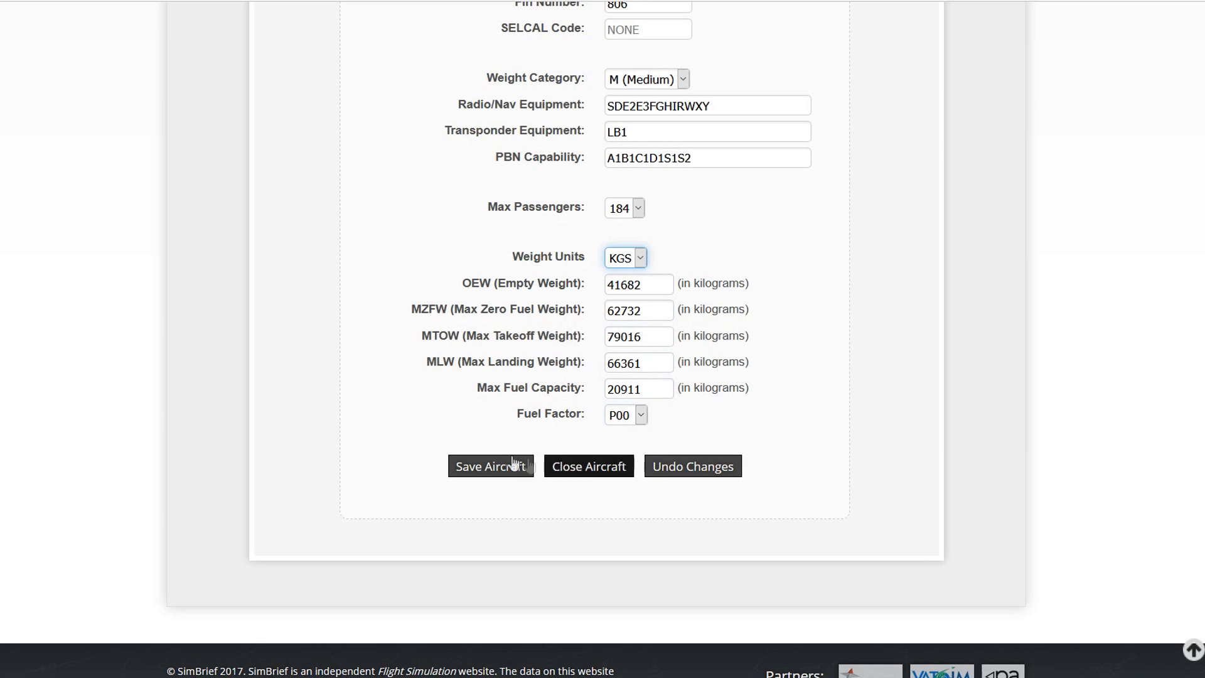
pyautogui.click(567, 468)
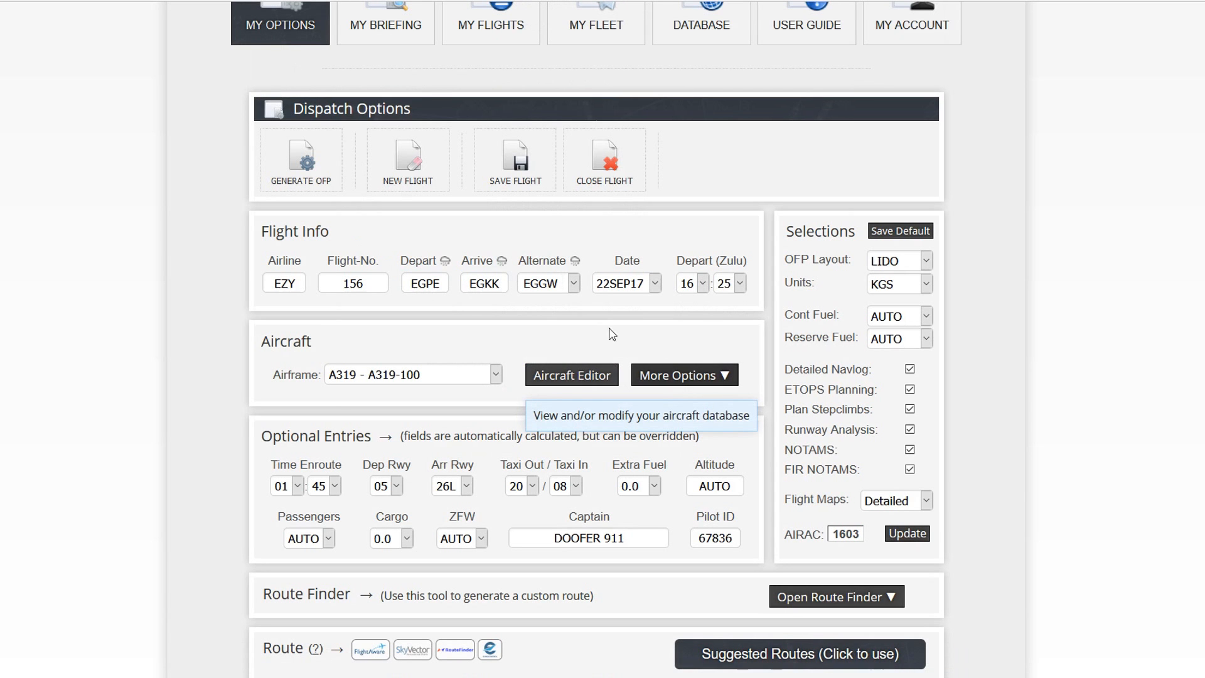
# Step: Show the flight's advanced aircraft options, check the climb and cruise profile choices, and hide the options again
pyautogui.click(700, 375)
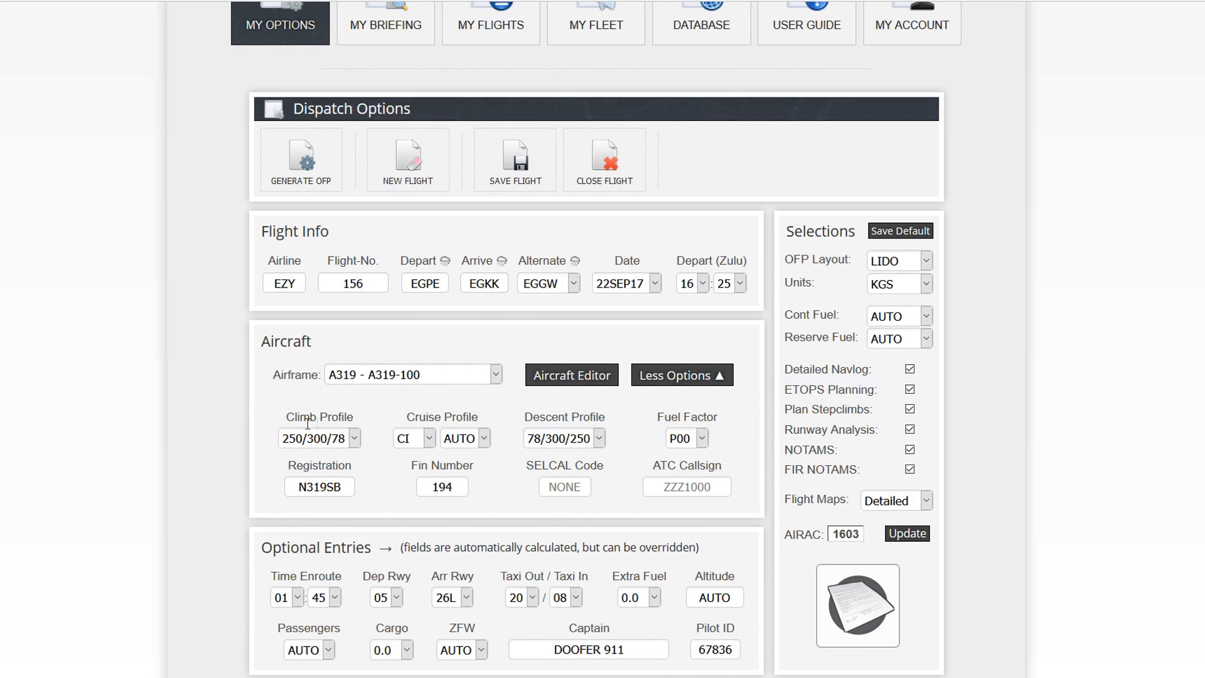
pyautogui.click(355, 439)
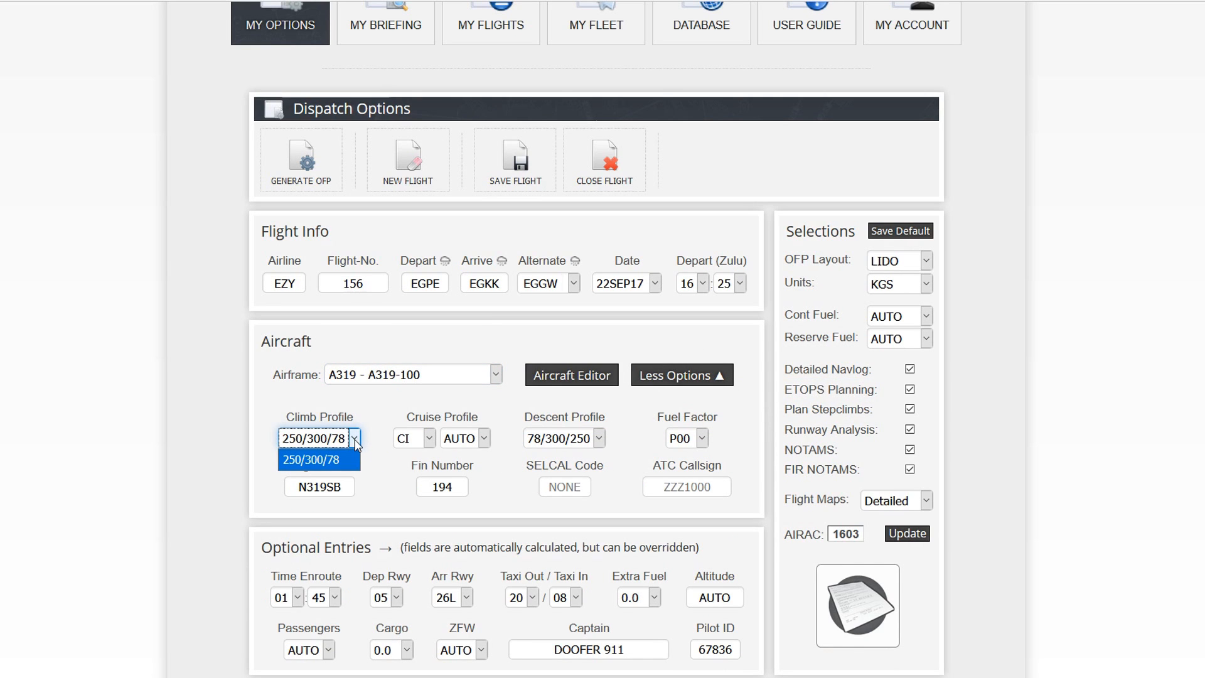
pyautogui.click(355, 440)
pyautogui.click(430, 439)
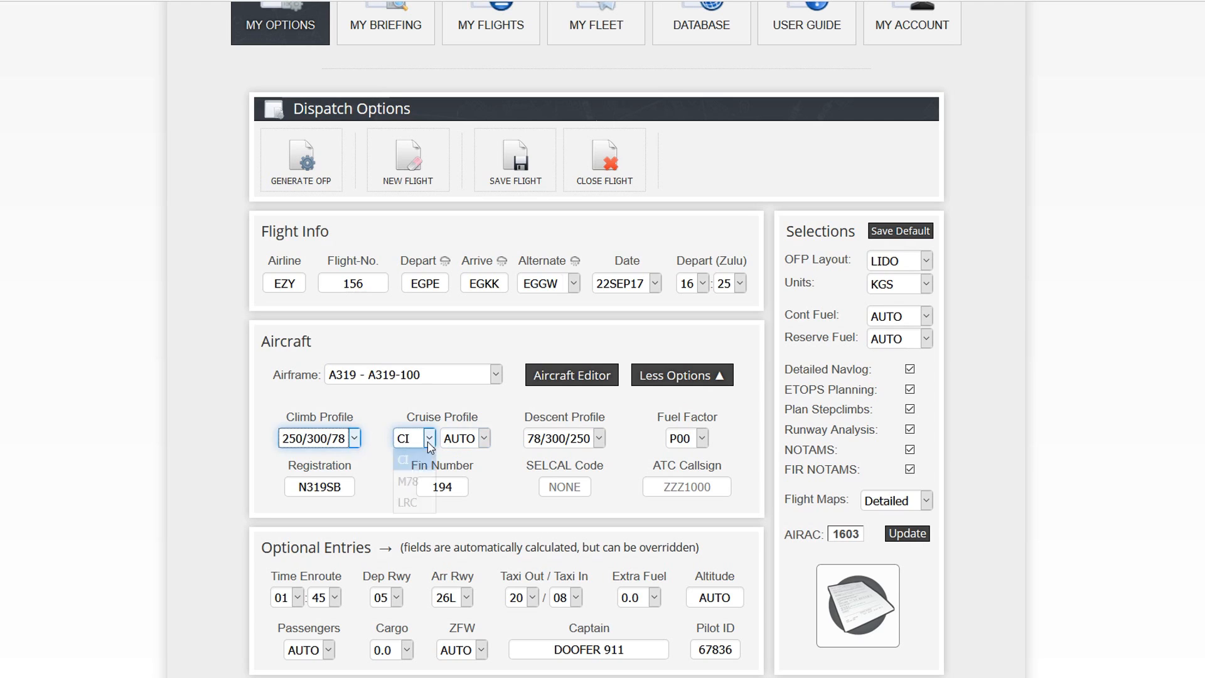
pyautogui.click(485, 438)
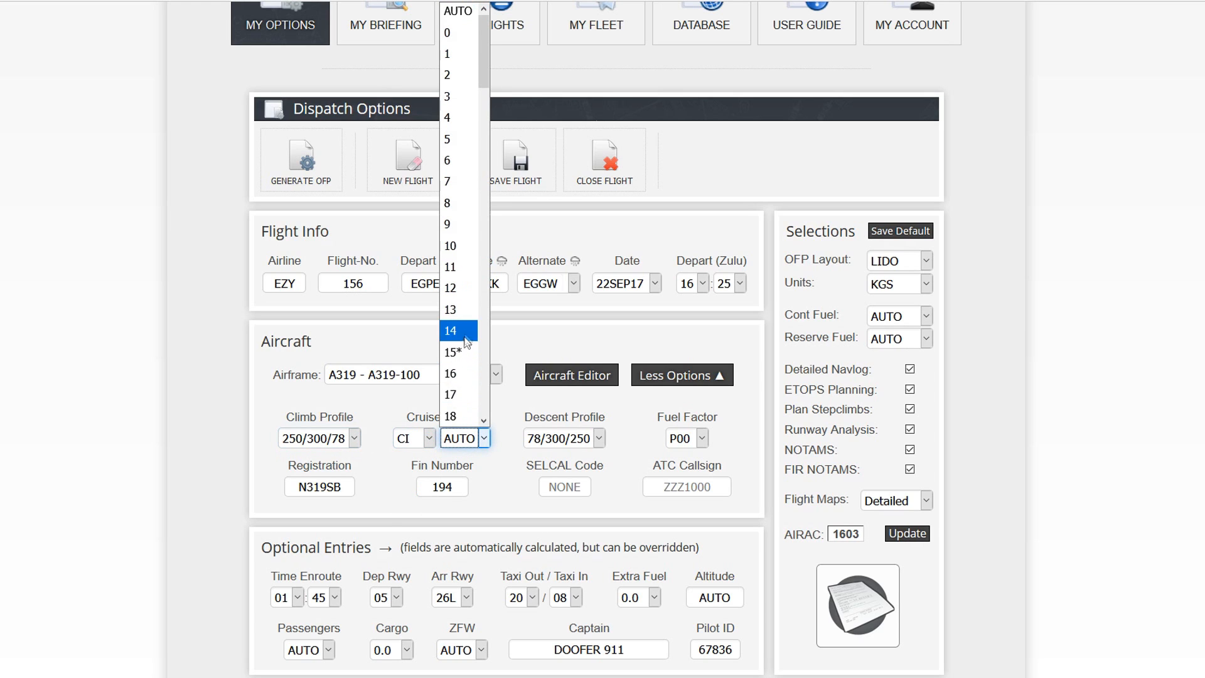
pyautogui.click(422, 406)
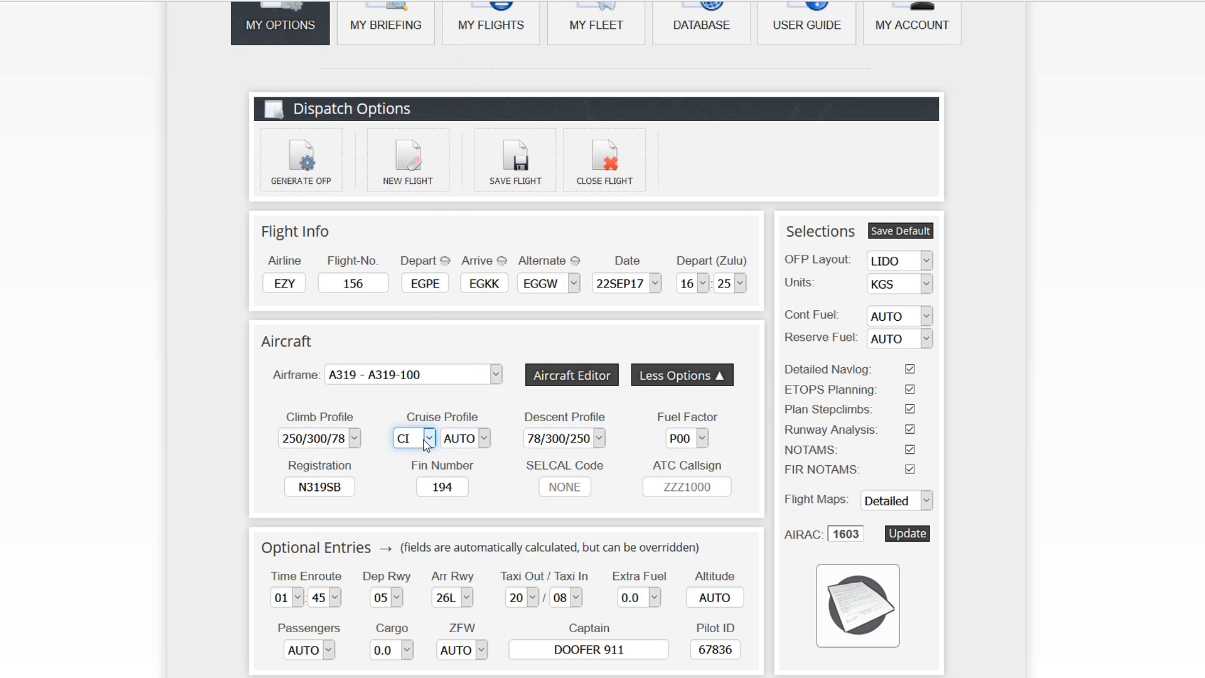
pyautogui.click(676, 379)
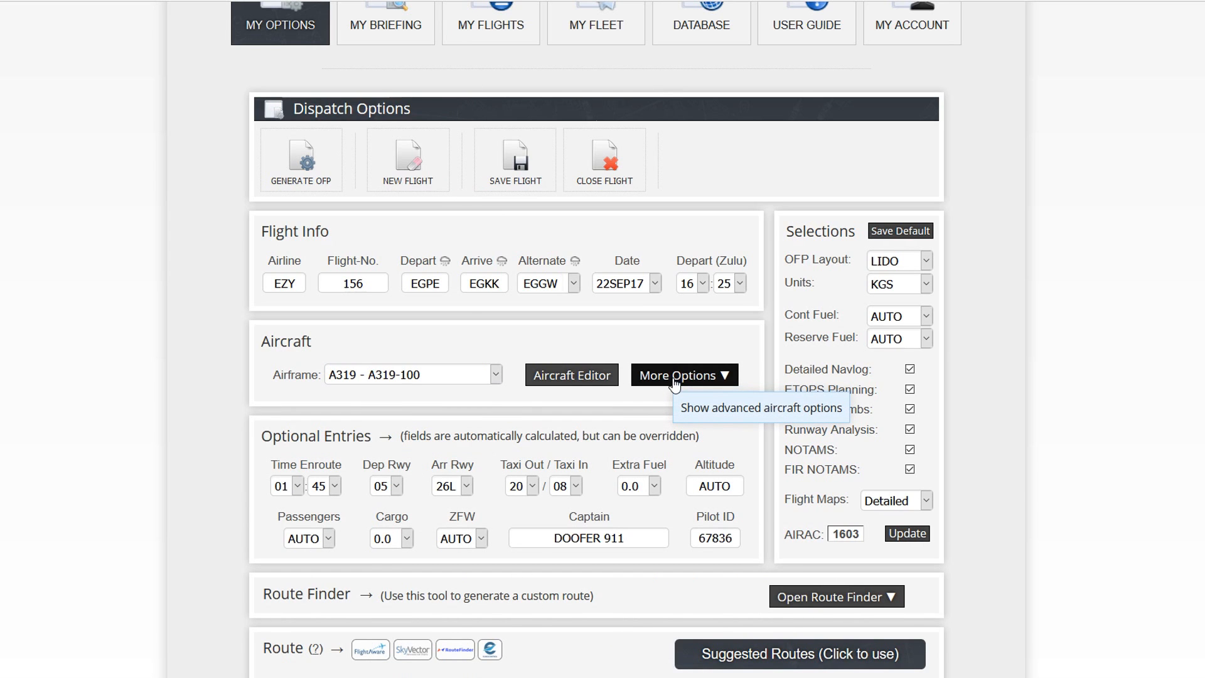
# Step: Reveal the advanced aircraft options and set the cruise profile's cost index to 5
pyautogui.click(676, 379)
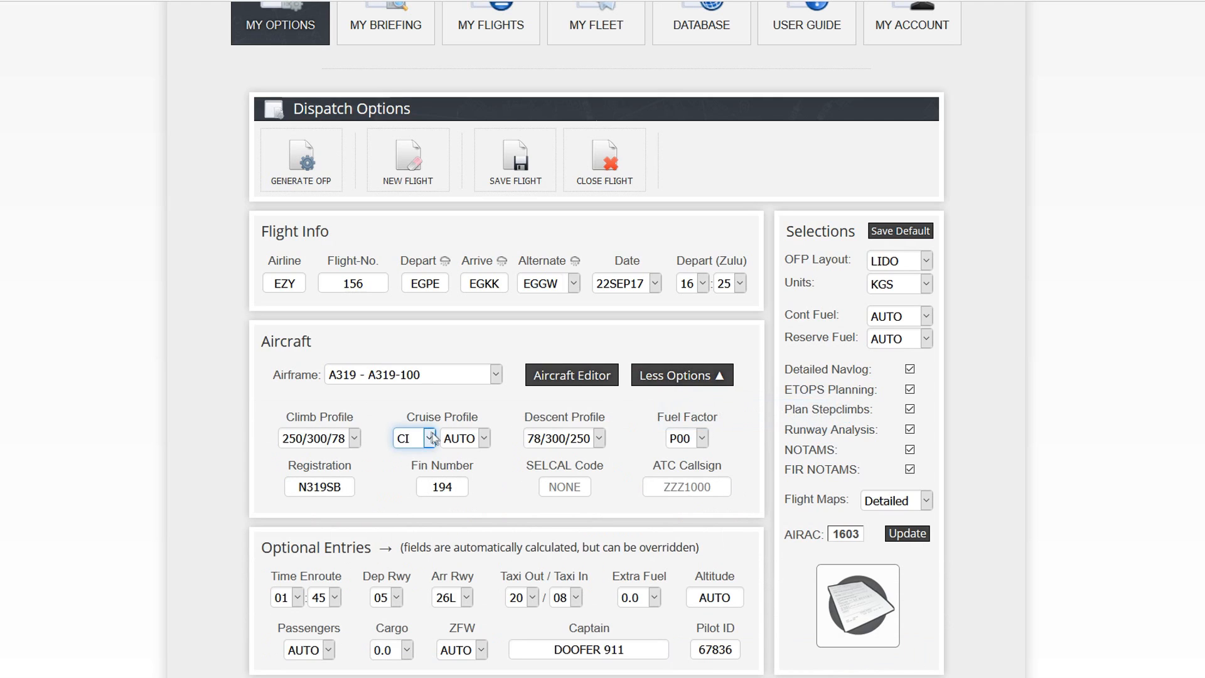
pyautogui.click(485, 441)
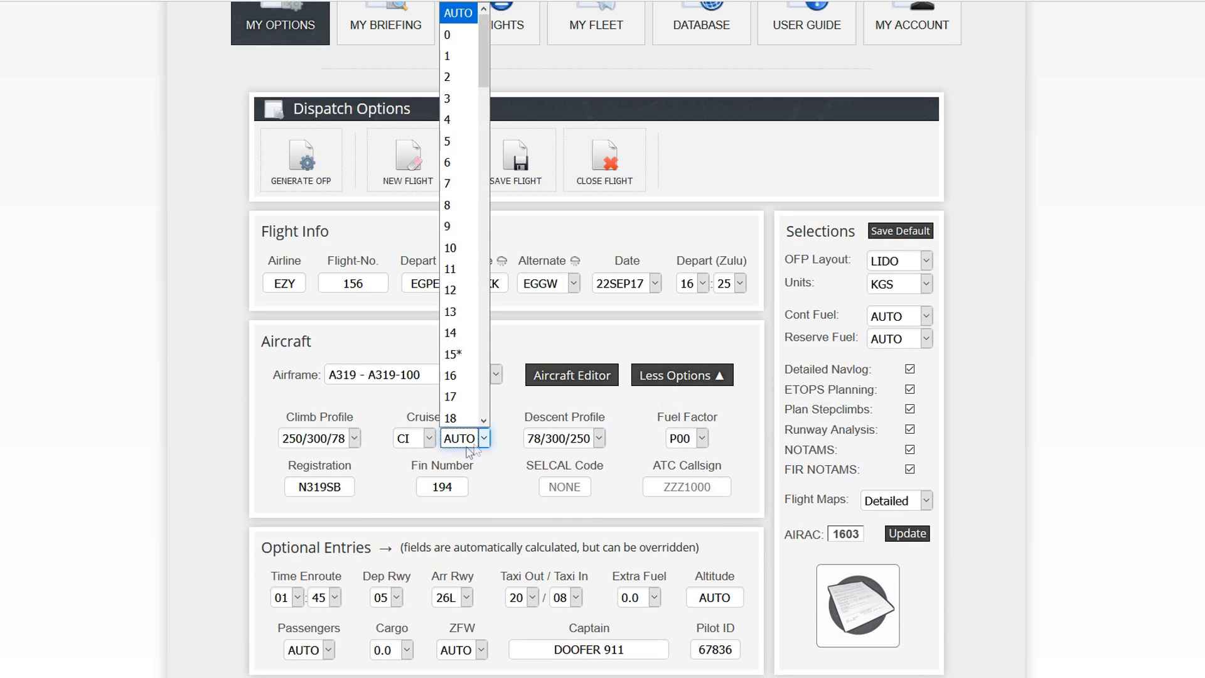
pyautogui.click(410, 414)
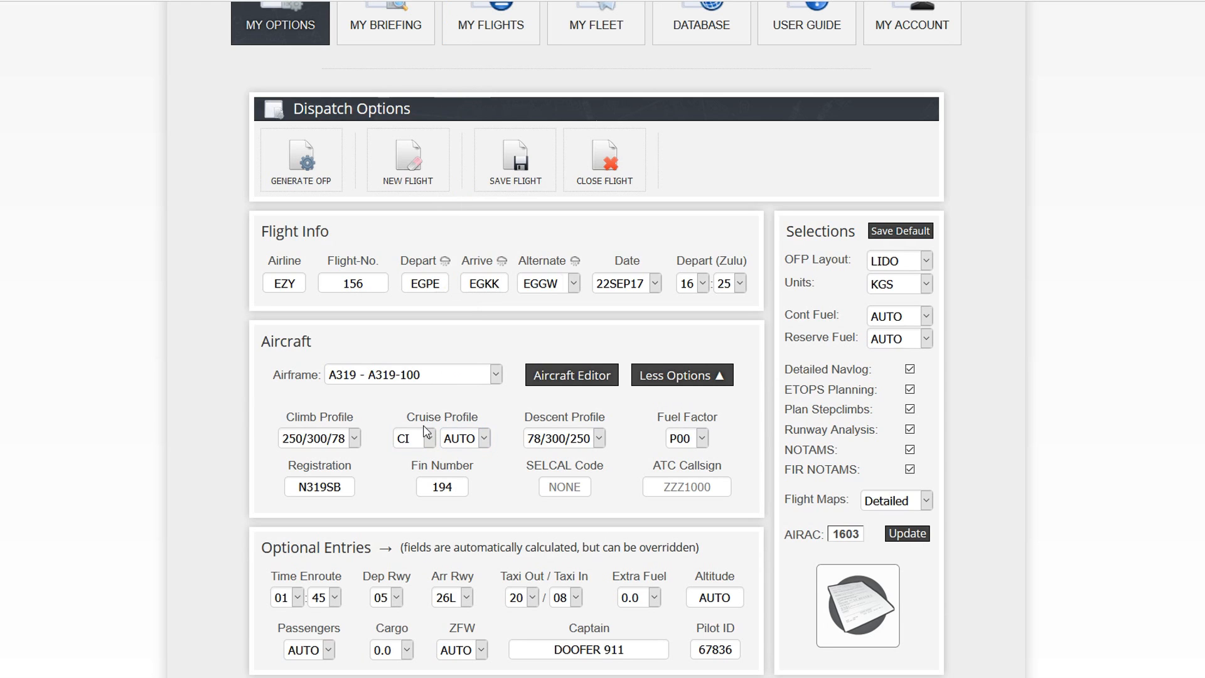
pyautogui.click(485, 439)
pyautogui.click(455, 141)
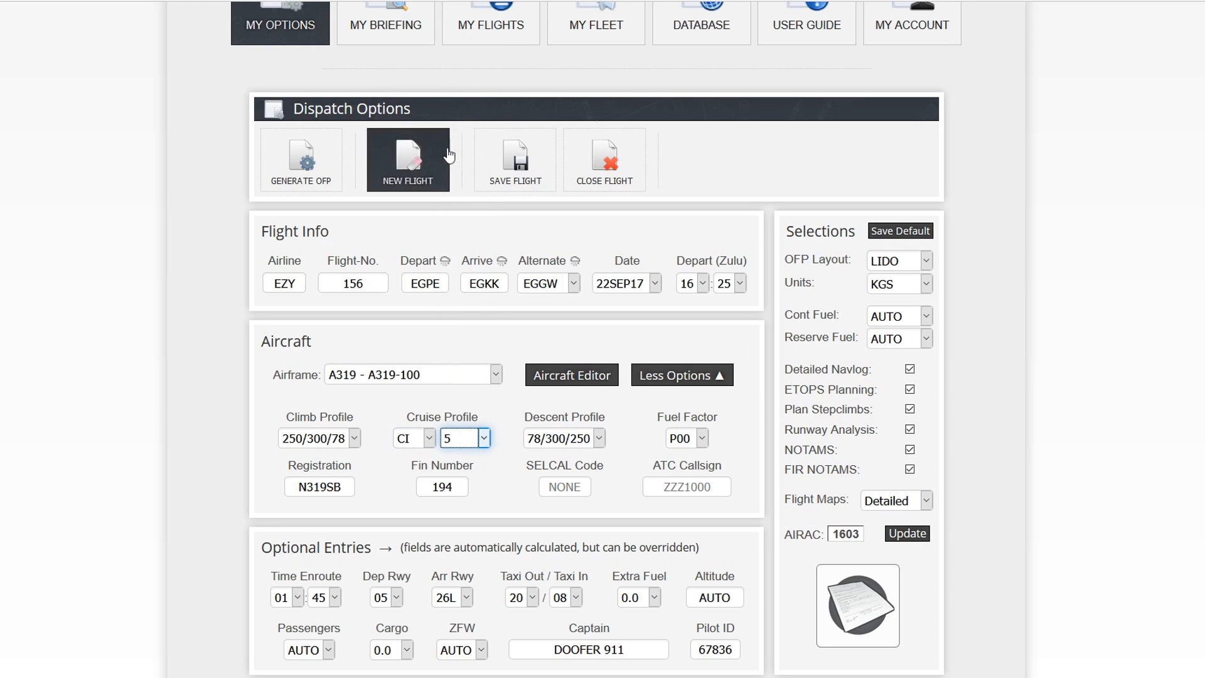
# Step: Review the cruise profile types and the aircraft's registration and fin number
pyautogui.click(429, 439)
pyautogui.click(430, 439)
pyautogui.click(431, 439)
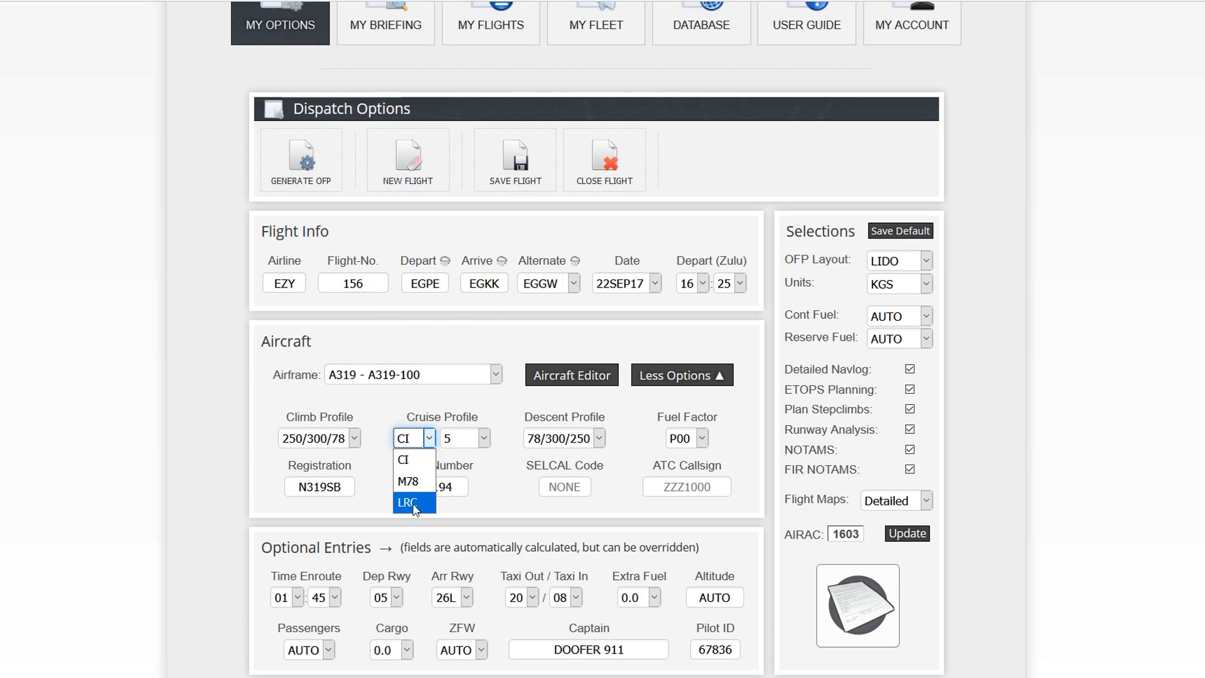
pyautogui.click(419, 399)
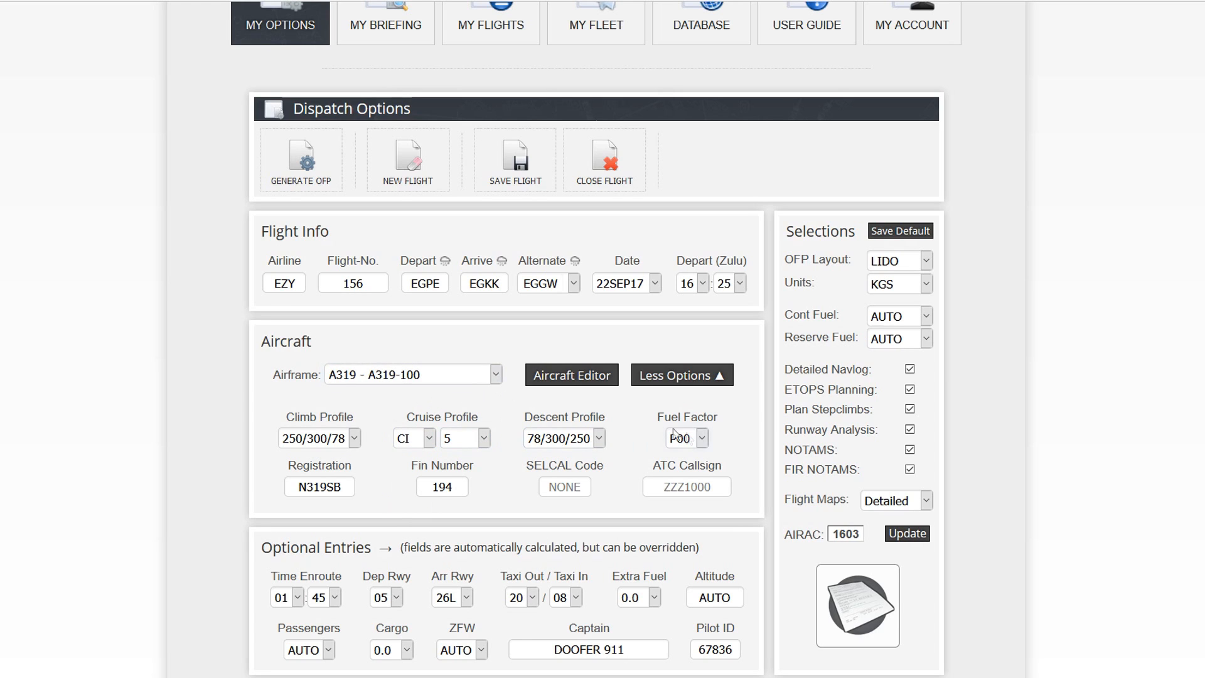
pyautogui.click(354, 487)
pyautogui.moveTo(352, 487); pyautogui.dragTo(276, 487)
pyautogui.press('Tab')
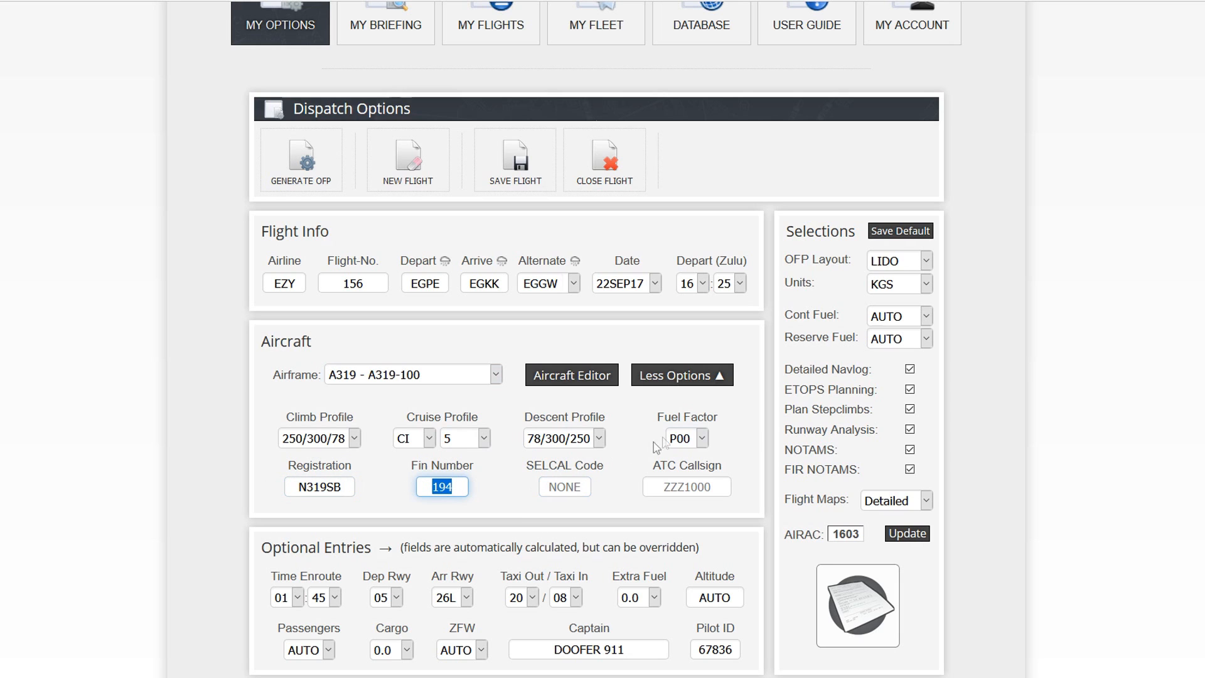
pyautogui.scroll(-2, 439, 434)
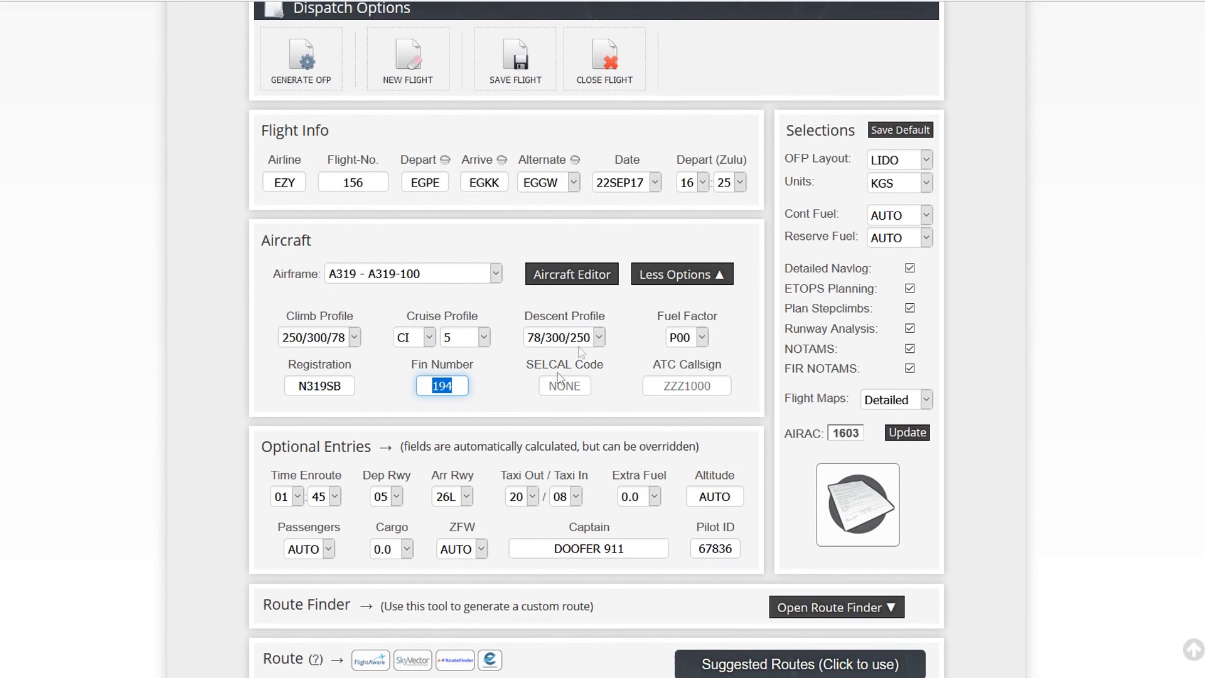
pyautogui.click(472, 342)
pyautogui.click(471, 359)
# Step: Collapse the advanced aircraft options and look through the available airframes, keeping the A319-100
pyautogui.click(683, 277)
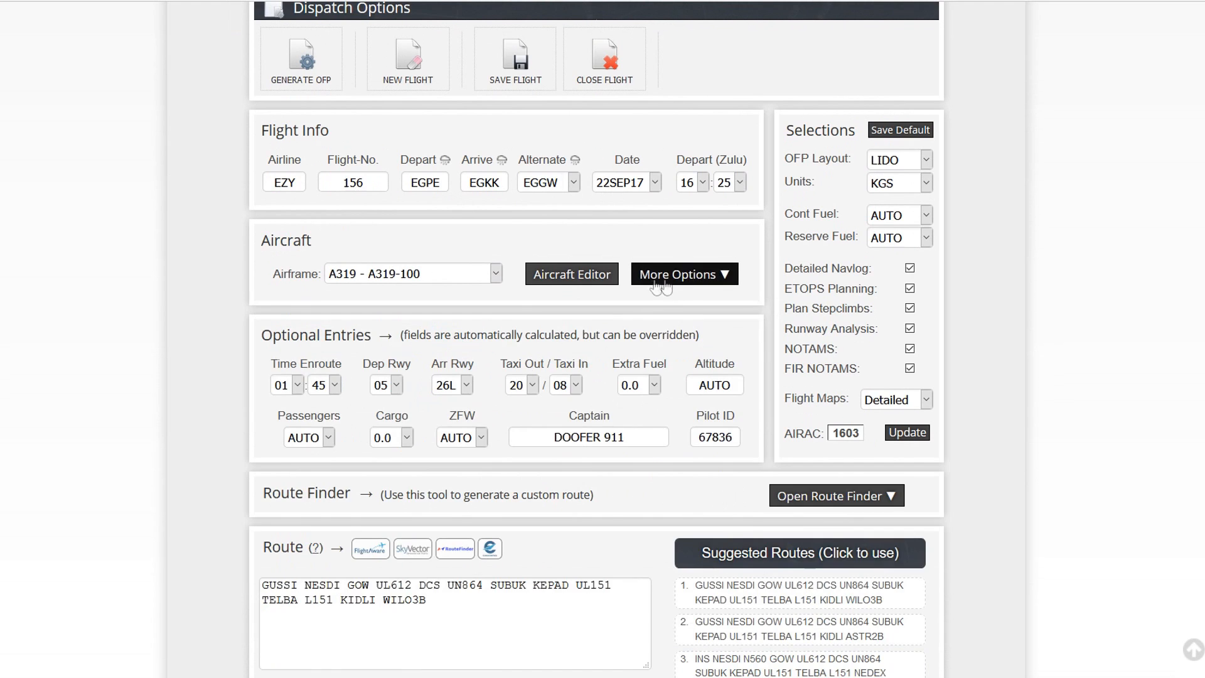
pyautogui.click(494, 273)
pyautogui.scroll(-2, 396, 512)
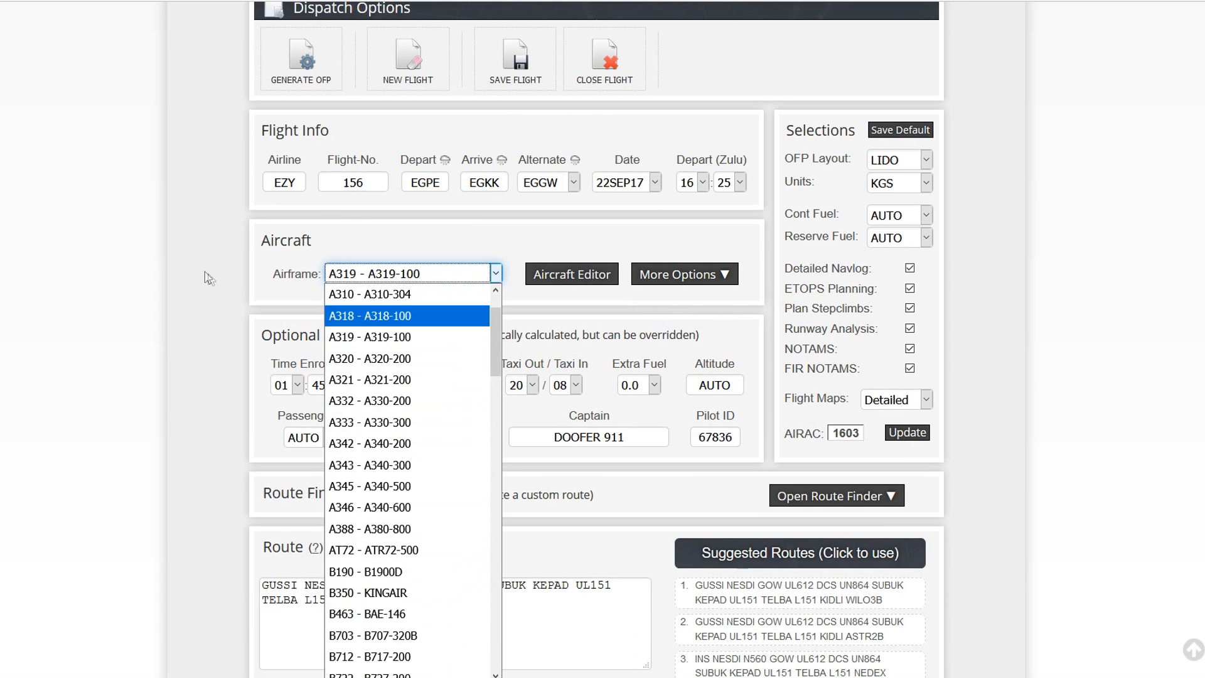
pyautogui.click(240, 275)
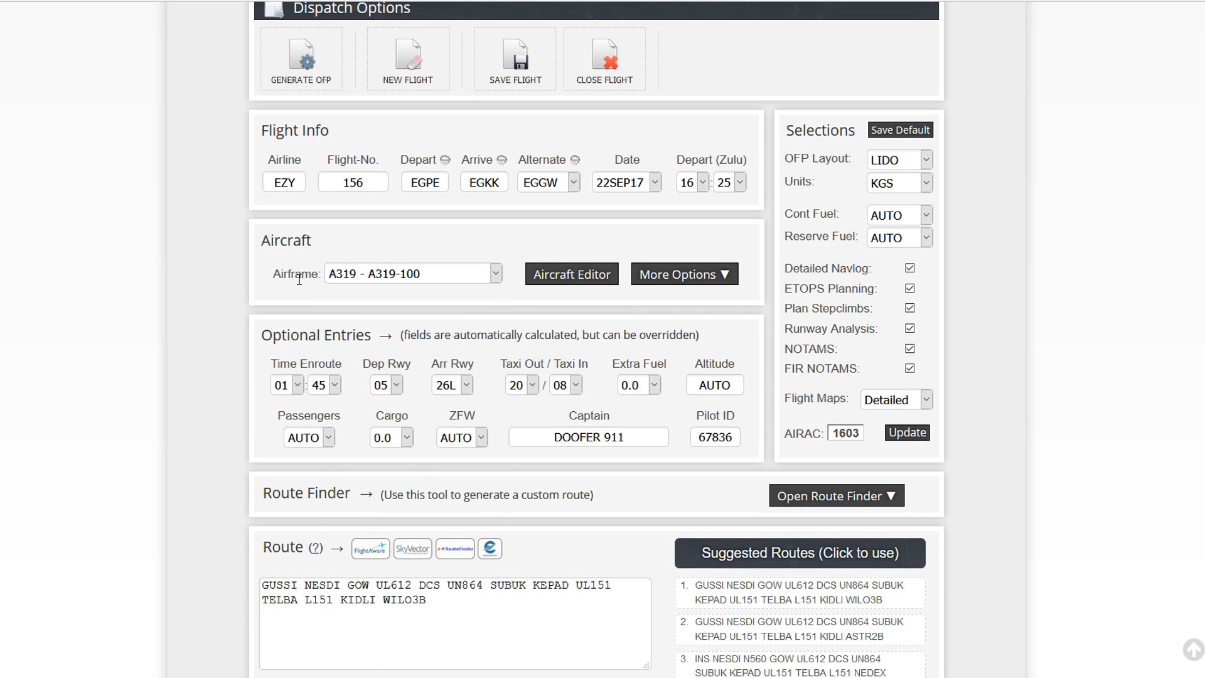
# Step: Set the taxi-out time in the optional entries to 10
pyautogui.scroll(-2, 281, 311)
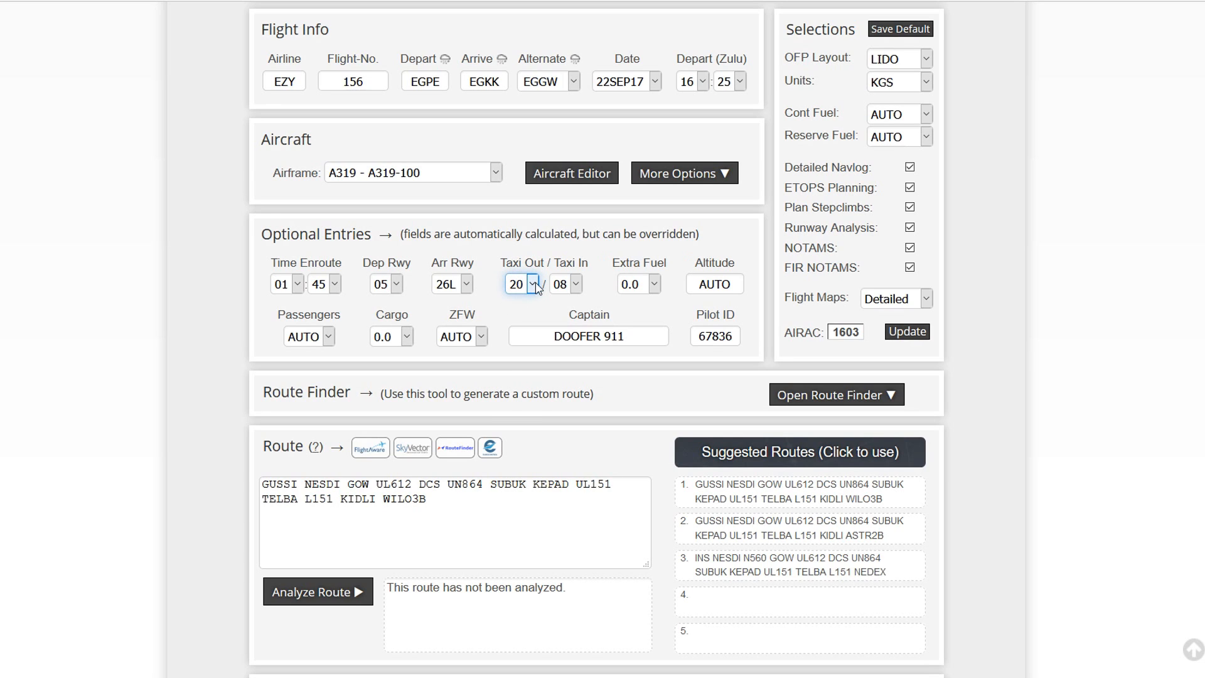
pyautogui.click(535, 286)
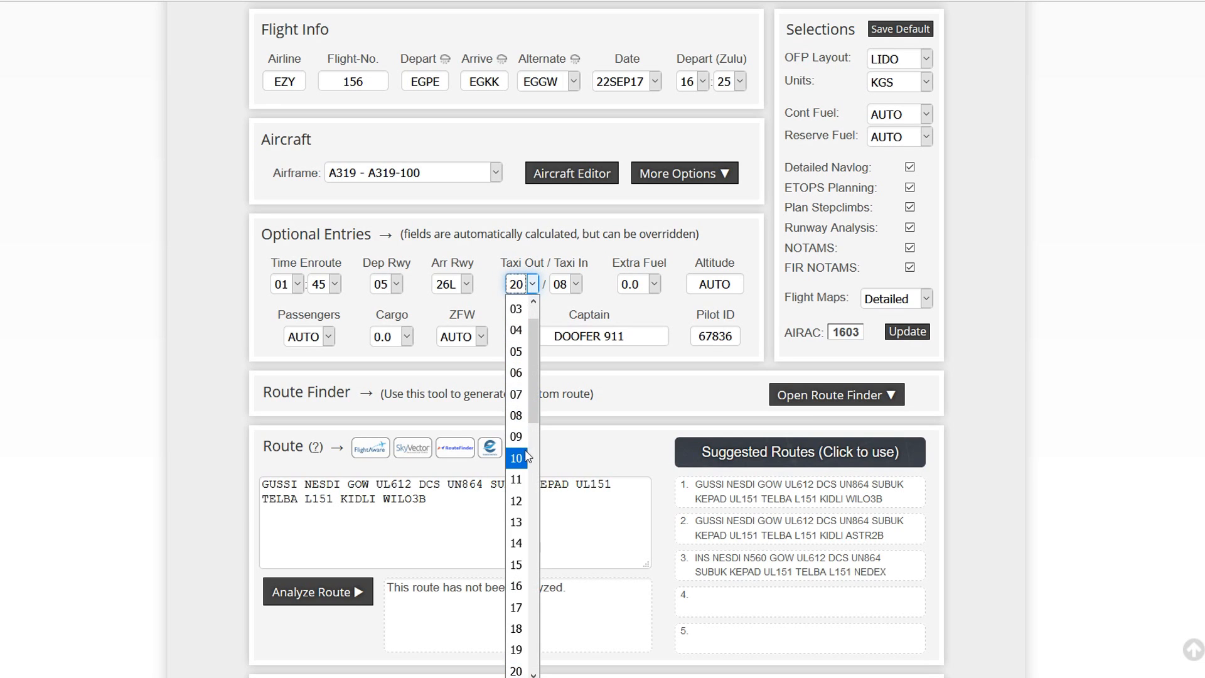
pyautogui.click(514, 352)
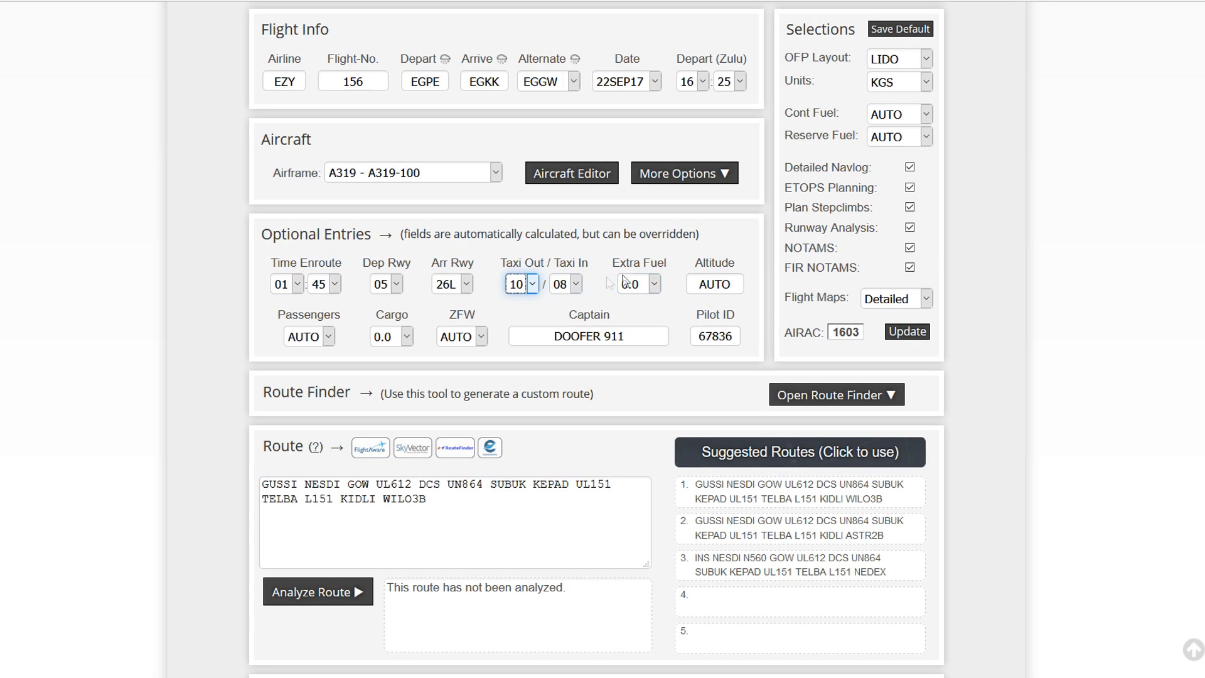
# Step: Look through the extra fuel amounts without choosing a different one
pyautogui.click(651, 283)
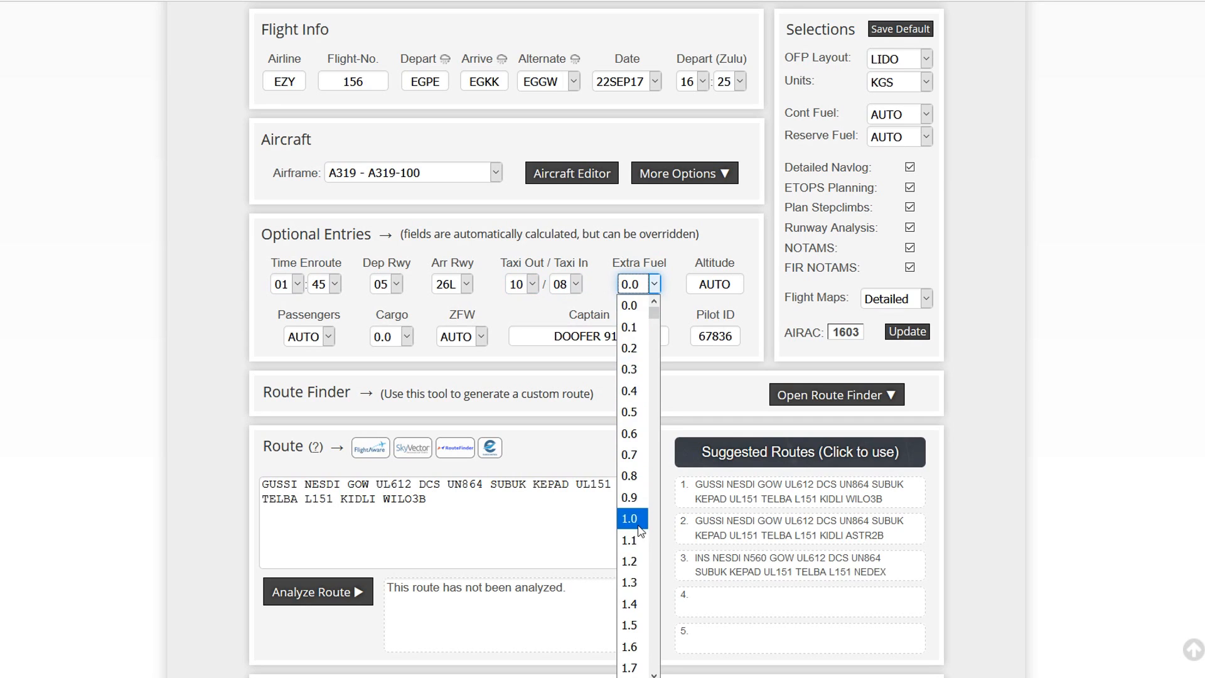
pyautogui.scroll(-2, 640, 523)
pyautogui.scroll(3, 640, 523)
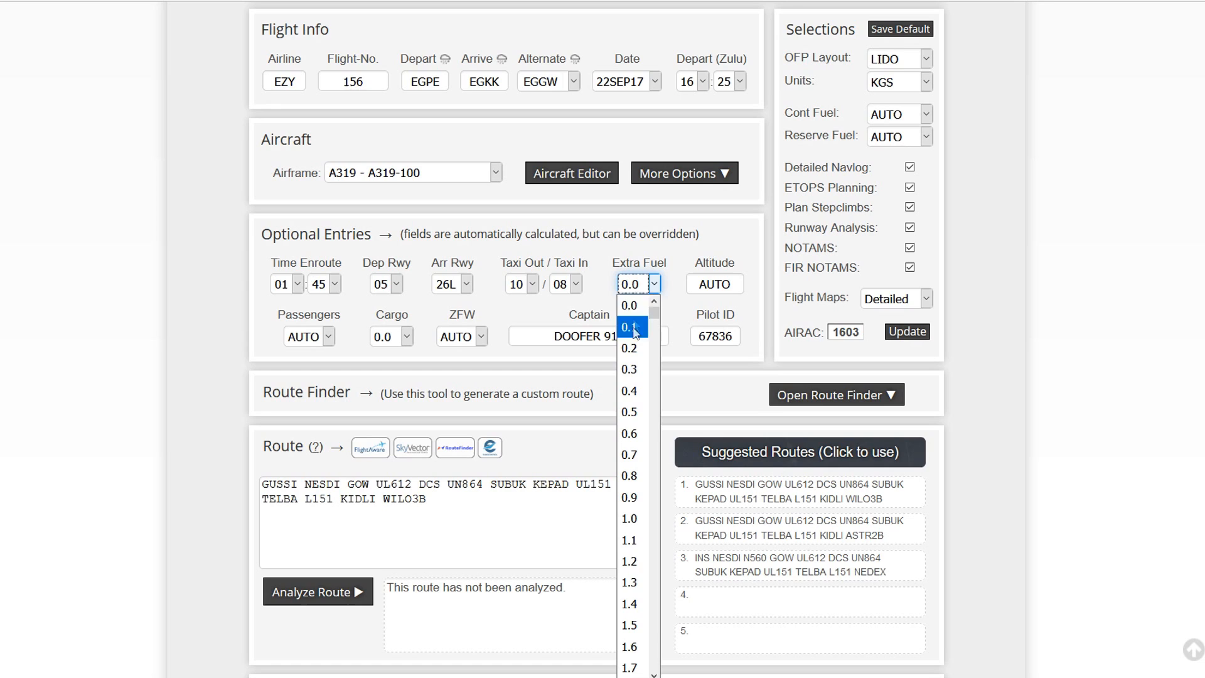
pyautogui.click(643, 259)
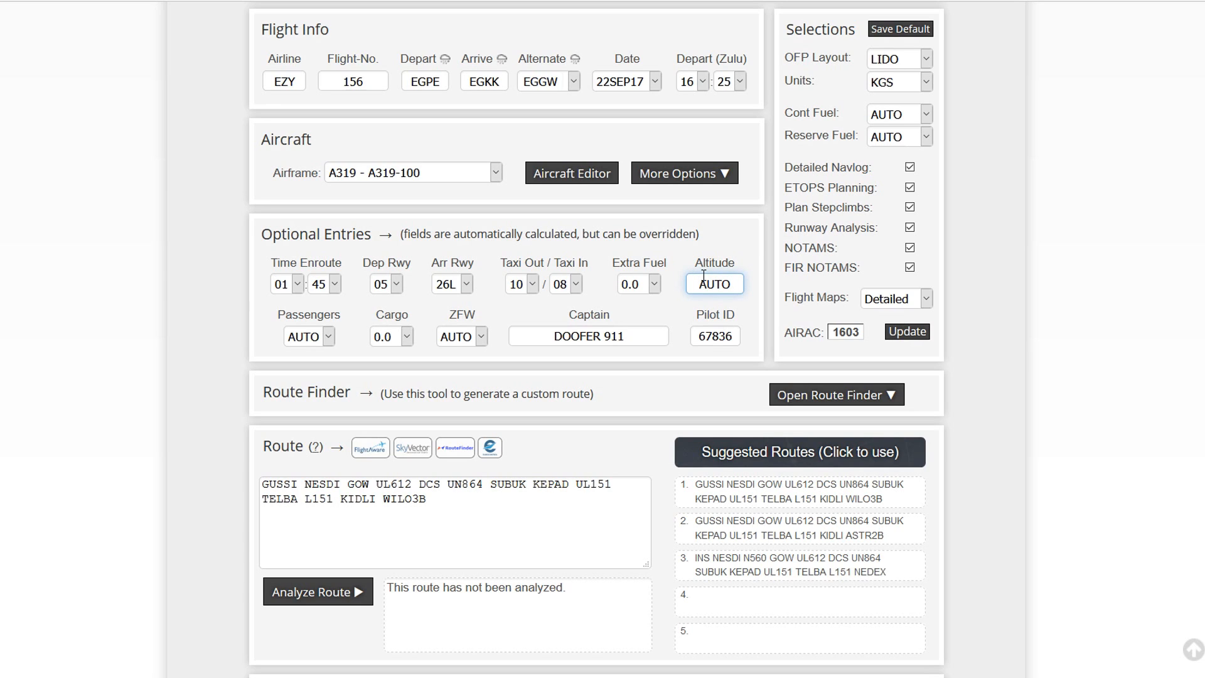
# Step: Look through the passenger counts in the optional entries, keeping AUTO
pyautogui.click(321, 340)
pyautogui.click(329, 338)
pyautogui.click(332, 342)
pyautogui.moveTo(329, 371)
pyautogui.mouseDown()
pyautogui.moveTo(331, 646)
pyautogui.moveTo(327, 369)
pyautogui.mouseUp()
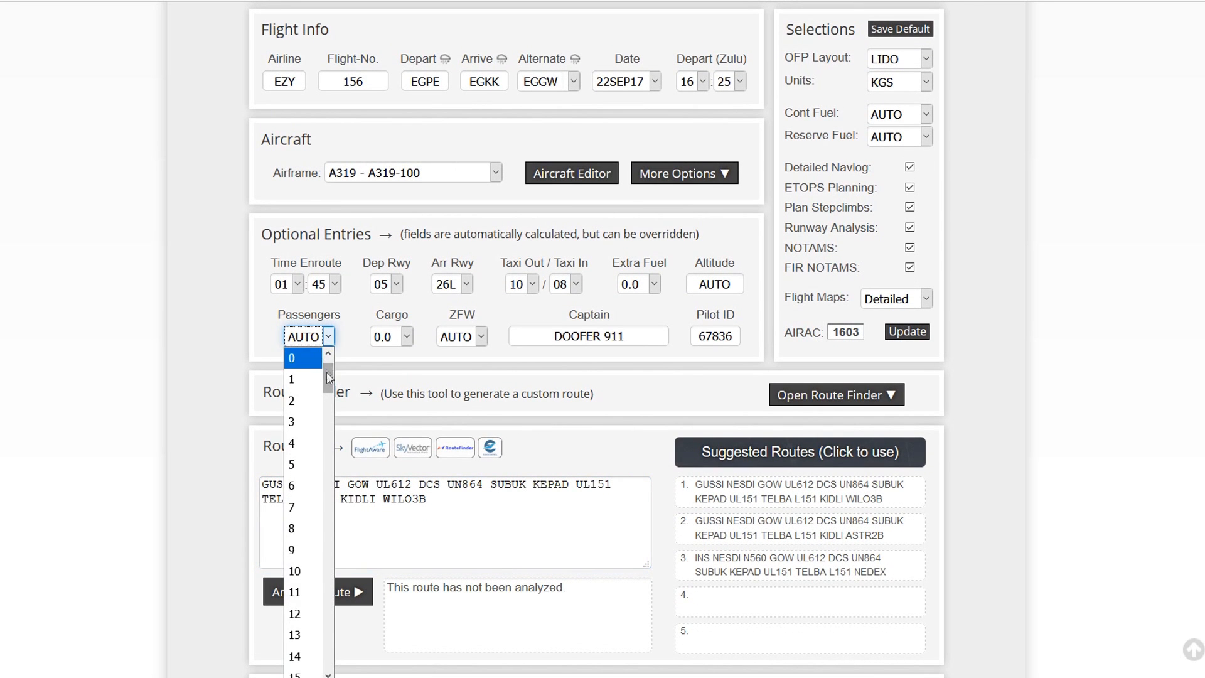
pyautogui.click(353, 325)
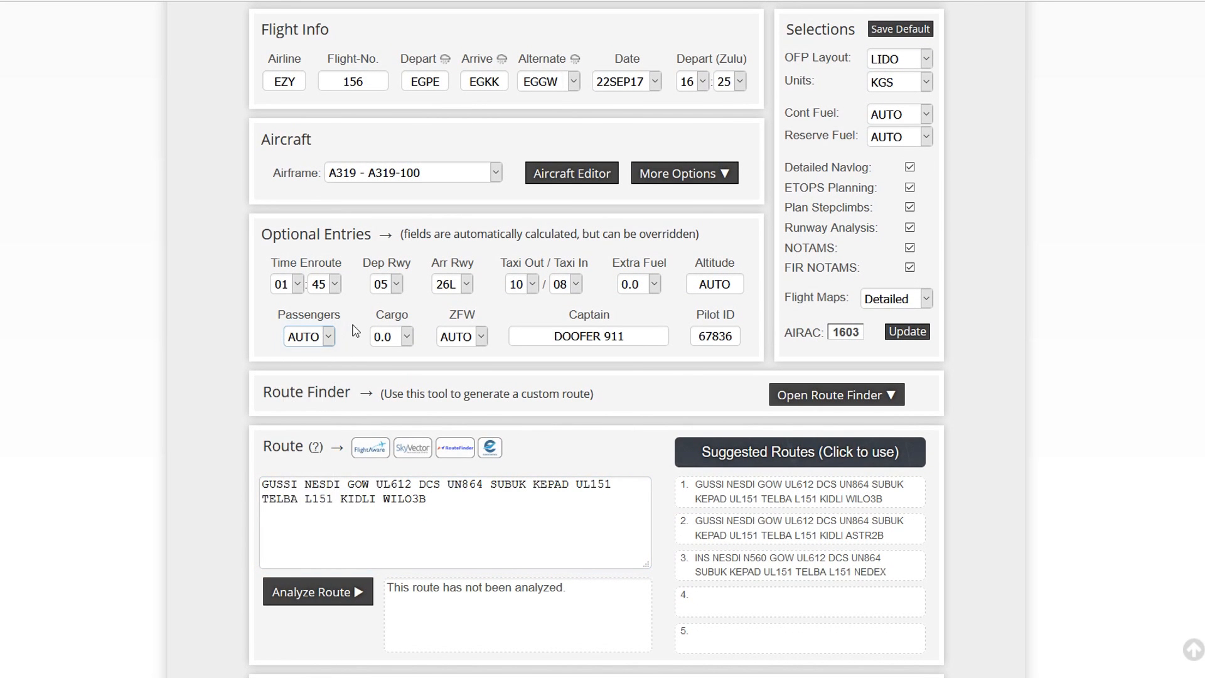
# Step: Review the cargo and ZFW choices and the captain and pilot ID fields without changing them
pyautogui.click(395, 337)
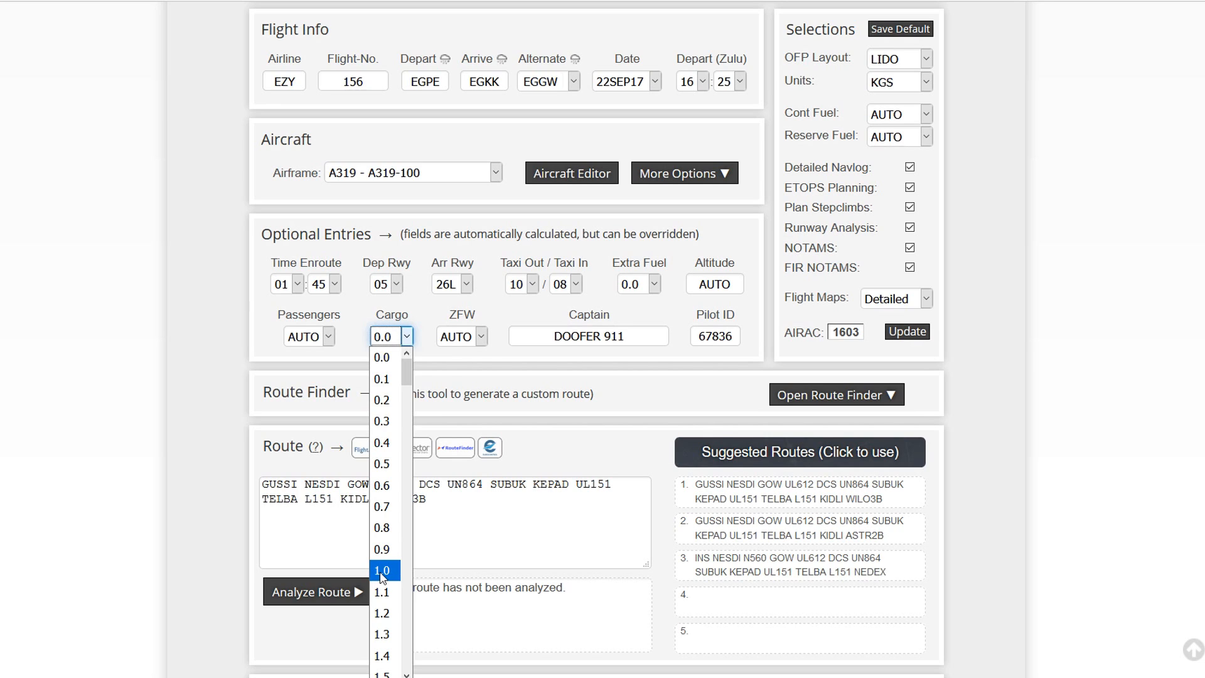
pyautogui.click(439, 362)
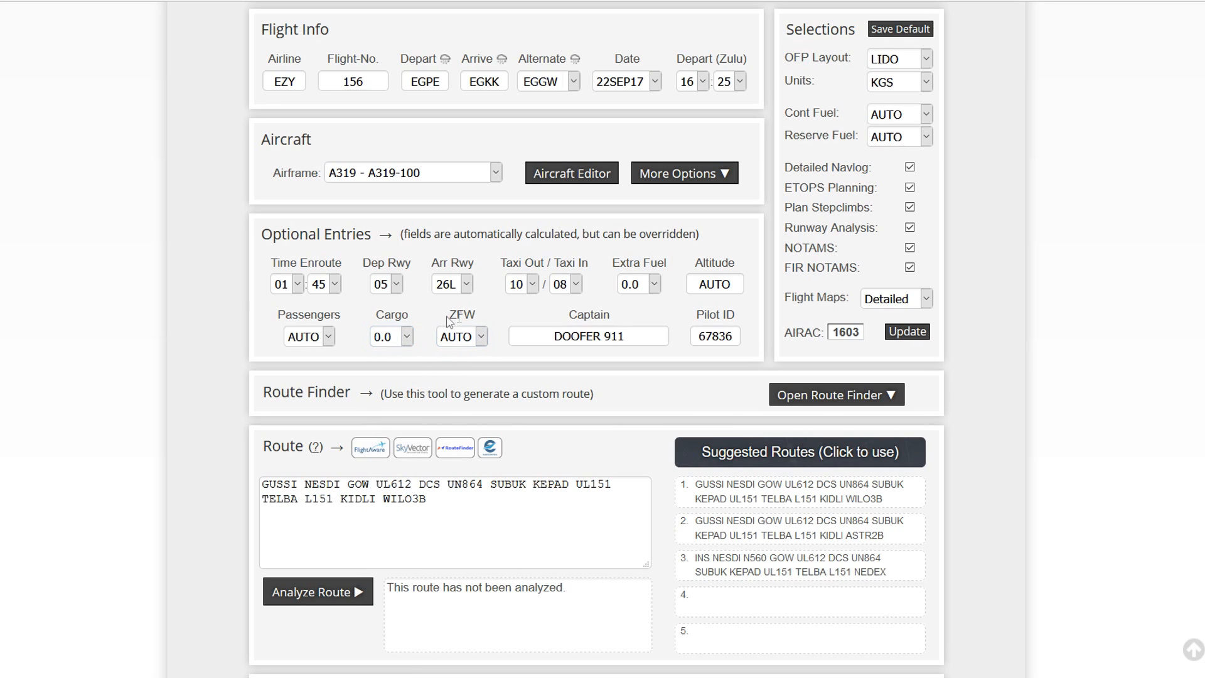
pyautogui.click(458, 336)
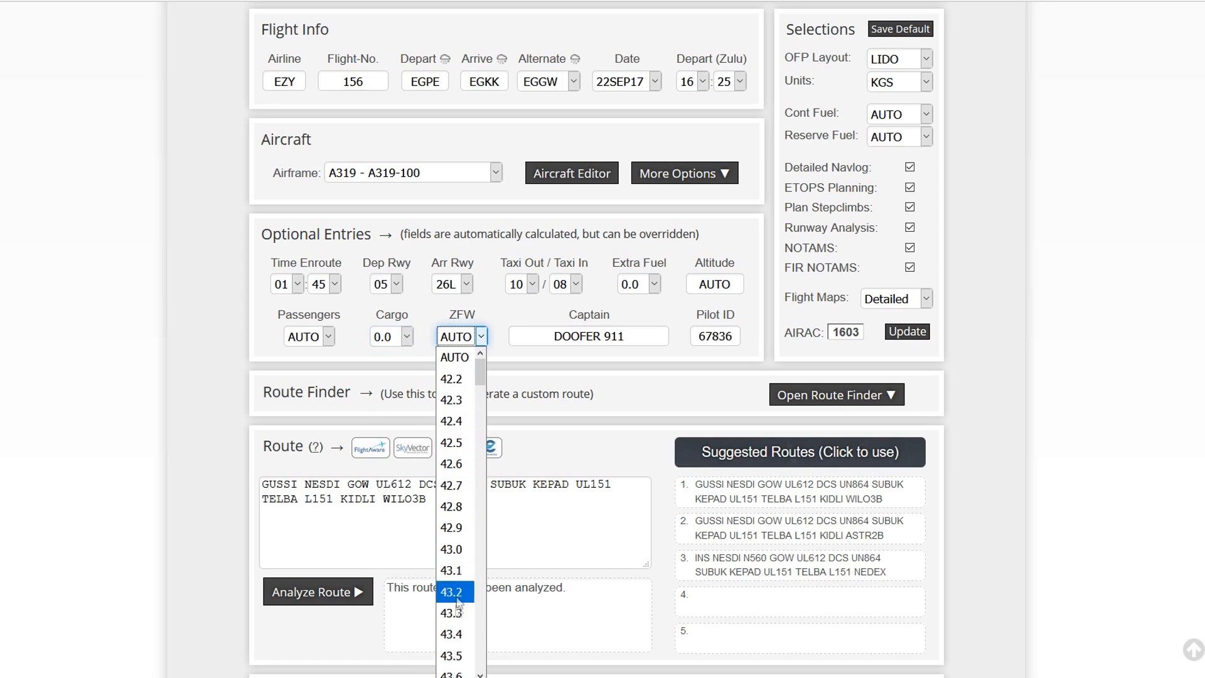
pyautogui.click(500, 317)
pyautogui.click(568, 342)
pyautogui.click(708, 337)
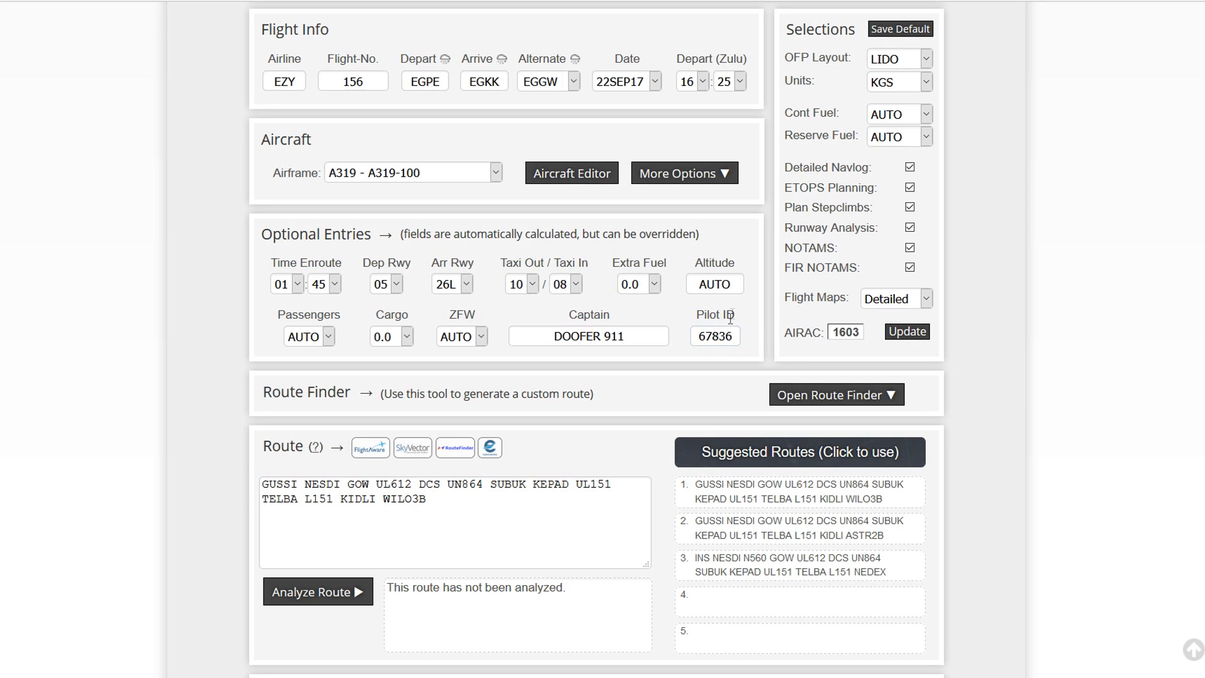
pyautogui.click(737, 359)
# Step: Look through the available OFP layouts and weight units, keeping LIDO and KGS
pyautogui.scroll(2, 738, 359)
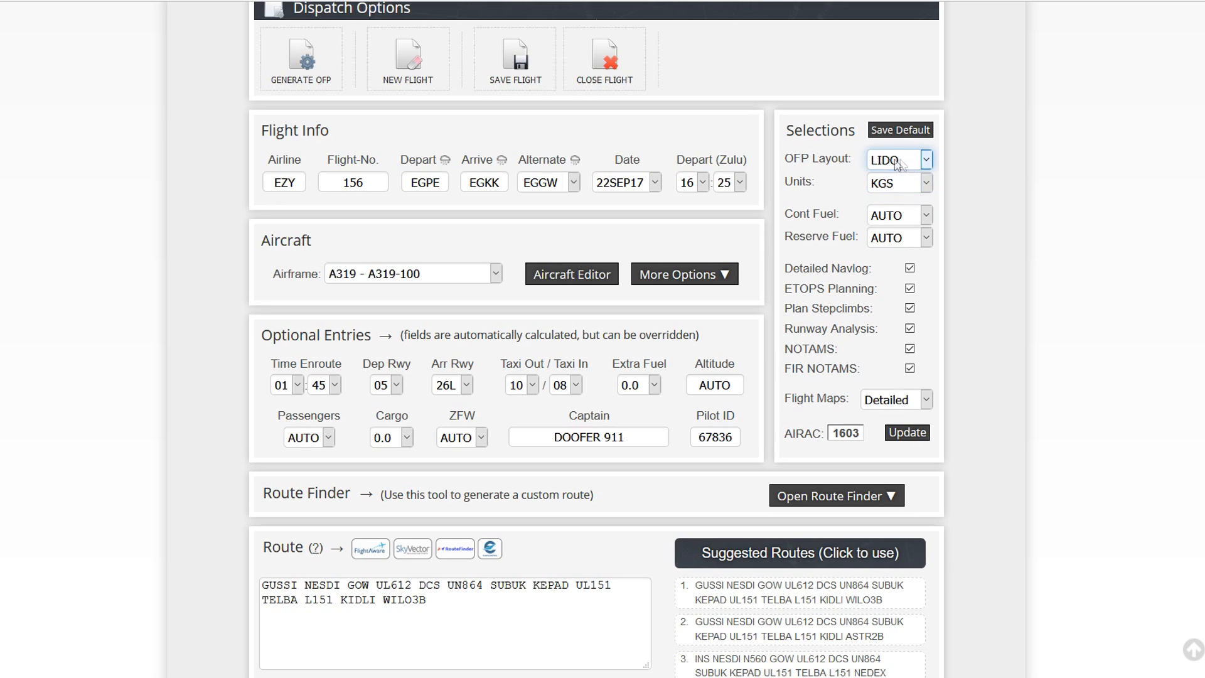
pyautogui.click(926, 160)
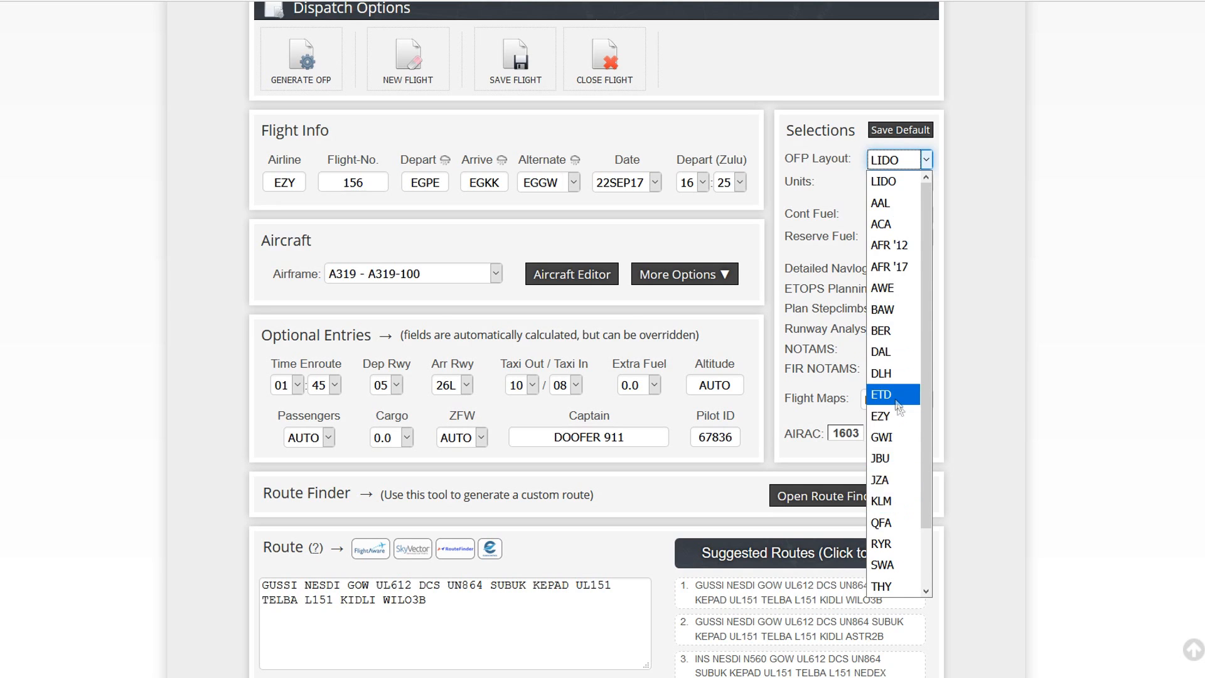
pyautogui.scroll(-1, 901, 427)
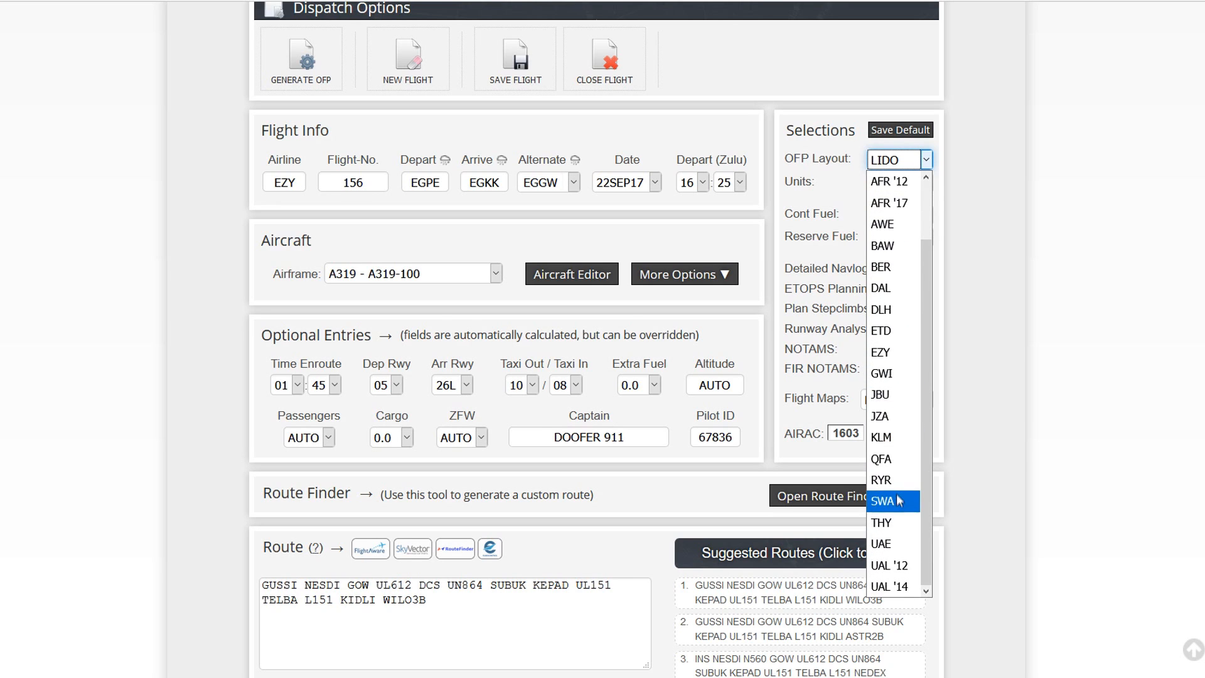
pyautogui.scroll(1, 892, 496)
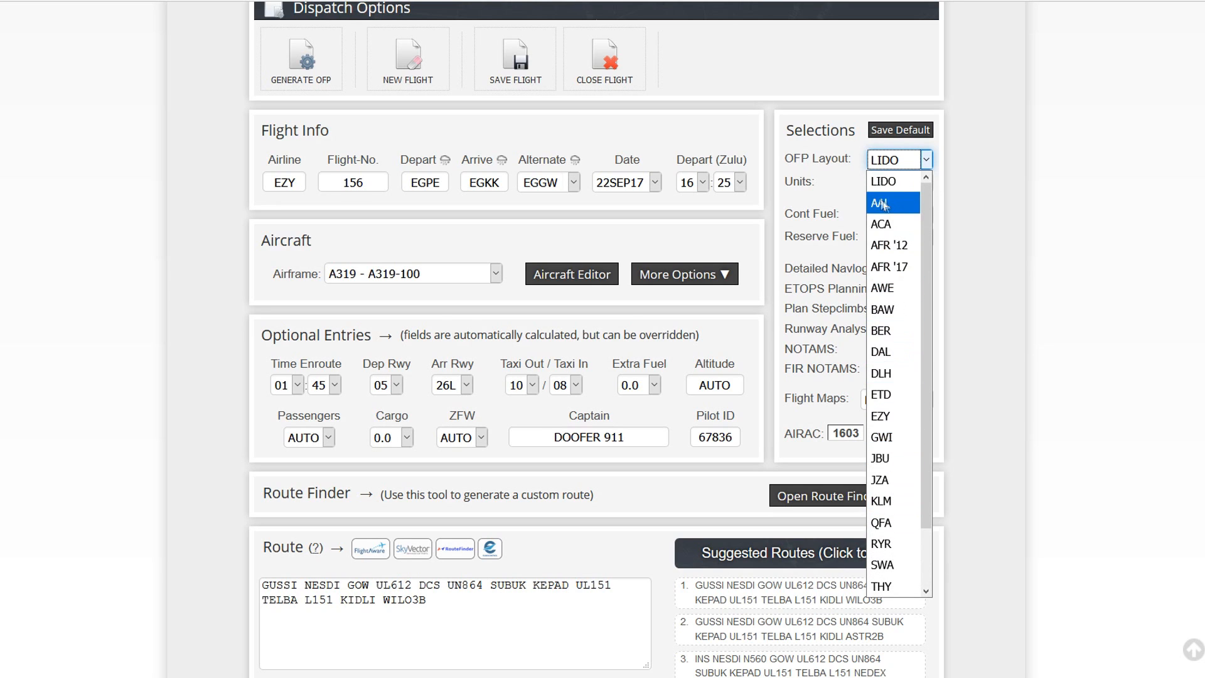
pyautogui.click(813, 200)
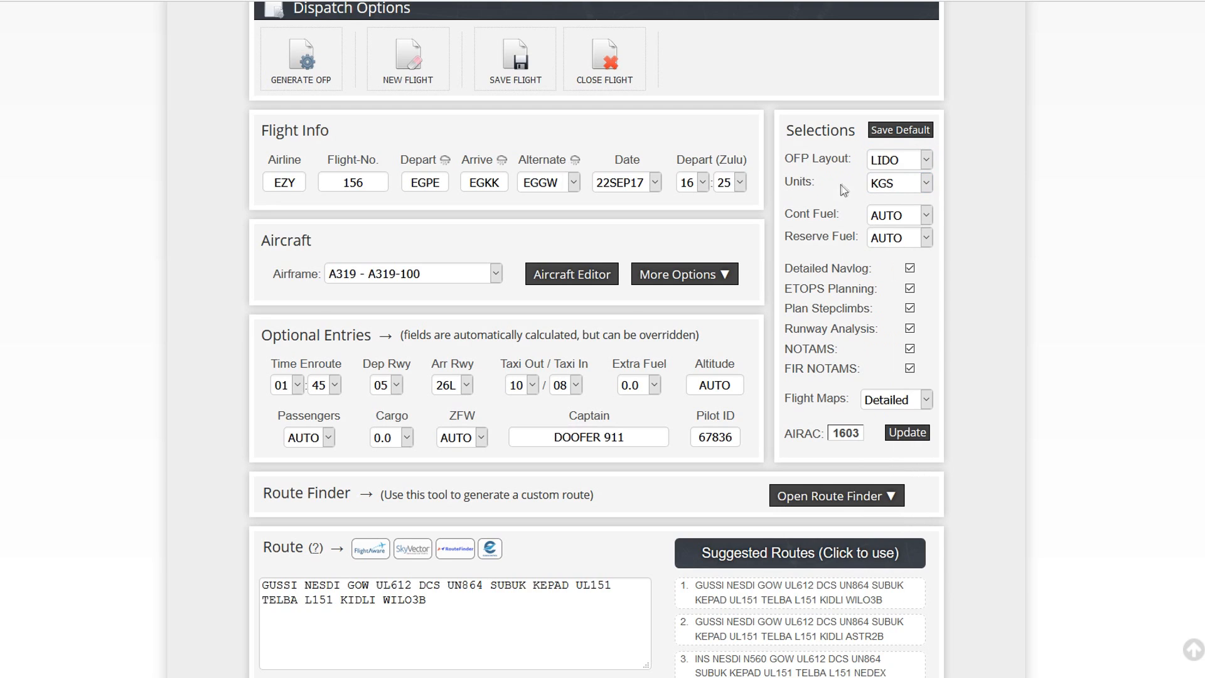
pyautogui.click(927, 184)
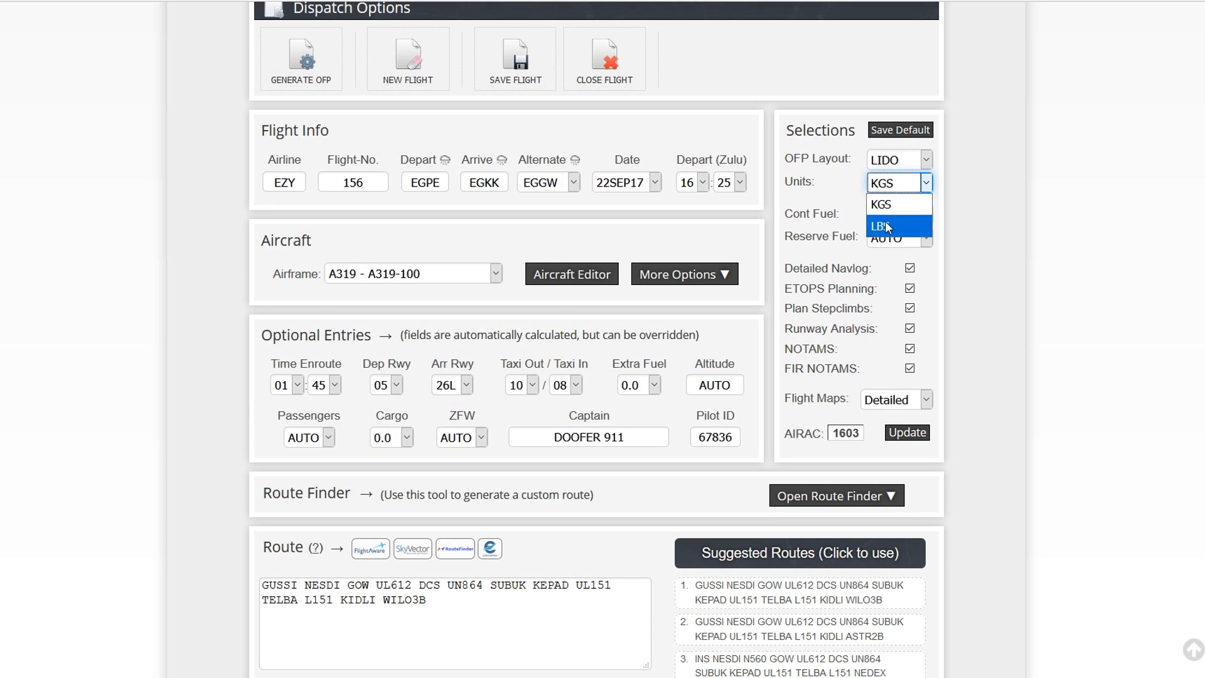
pyautogui.click(841, 195)
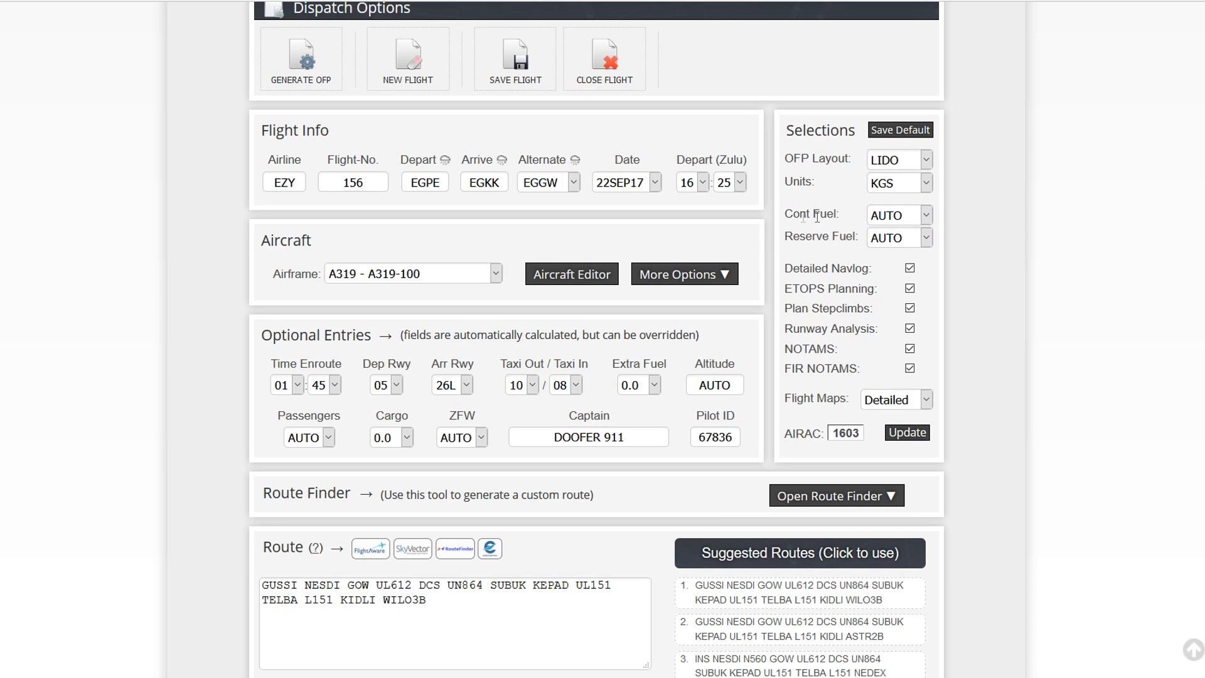
# Step: Look through the contingency fuel and reserve fuel choices, keeping both on AUTO
pyautogui.click(905, 221)
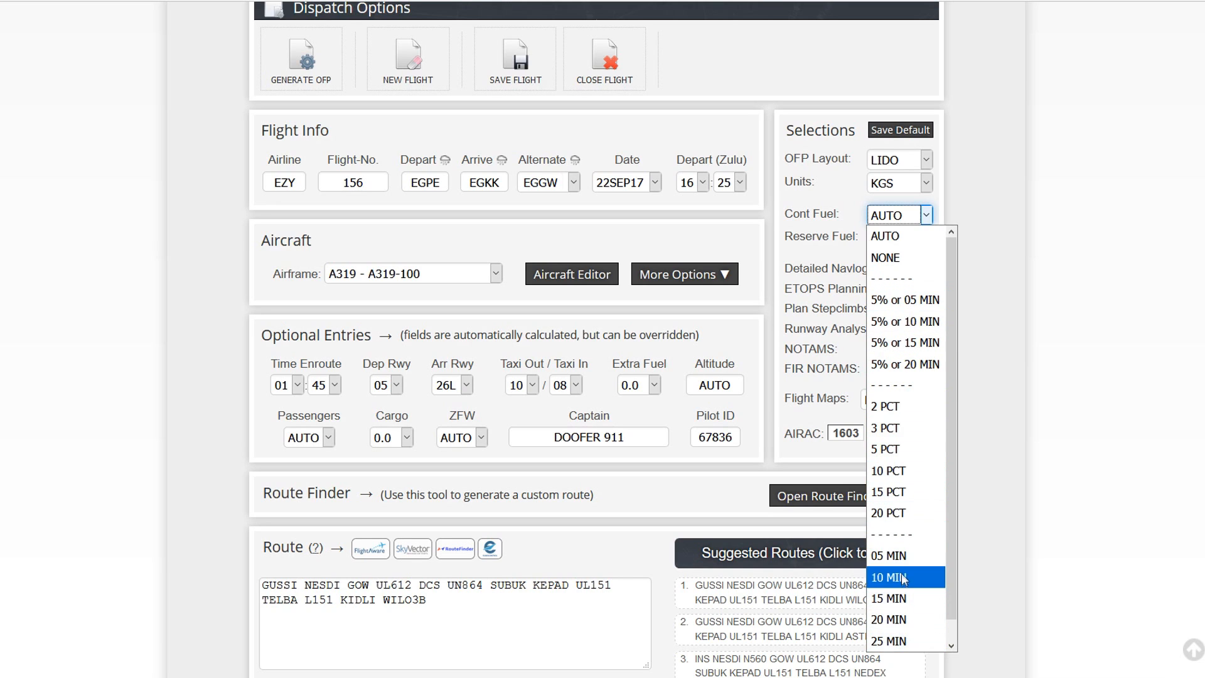
pyautogui.click(802, 328)
pyautogui.click(925, 238)
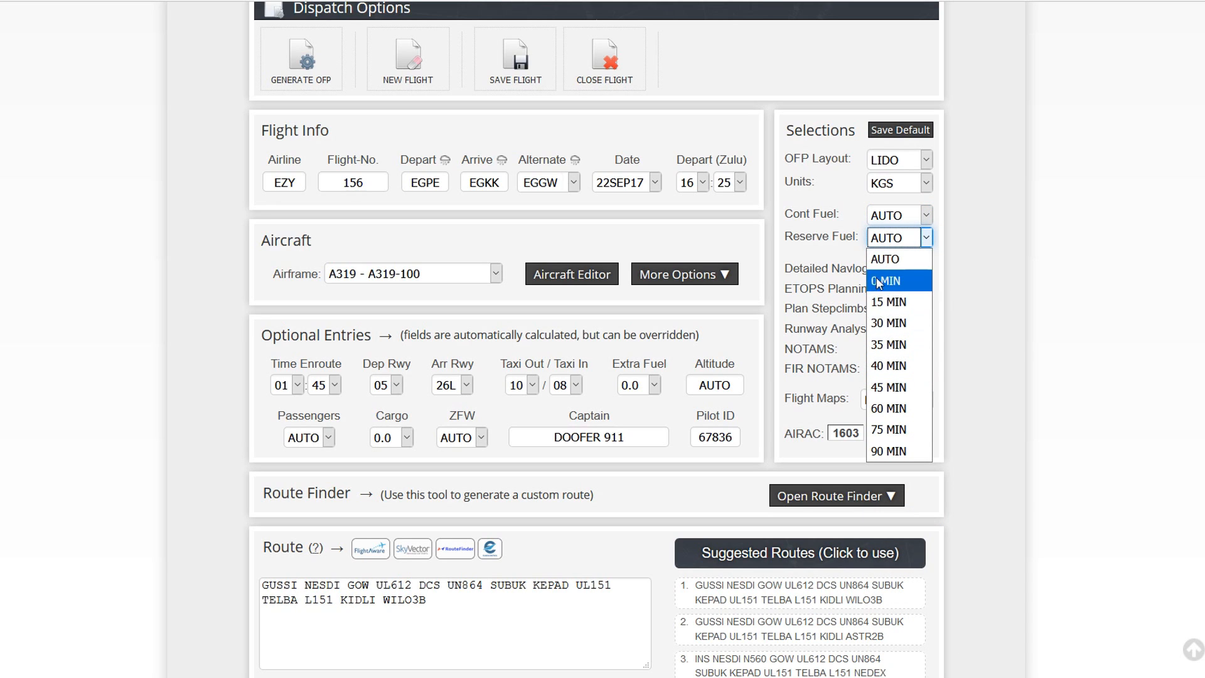
pyautogui.click(830, 307)
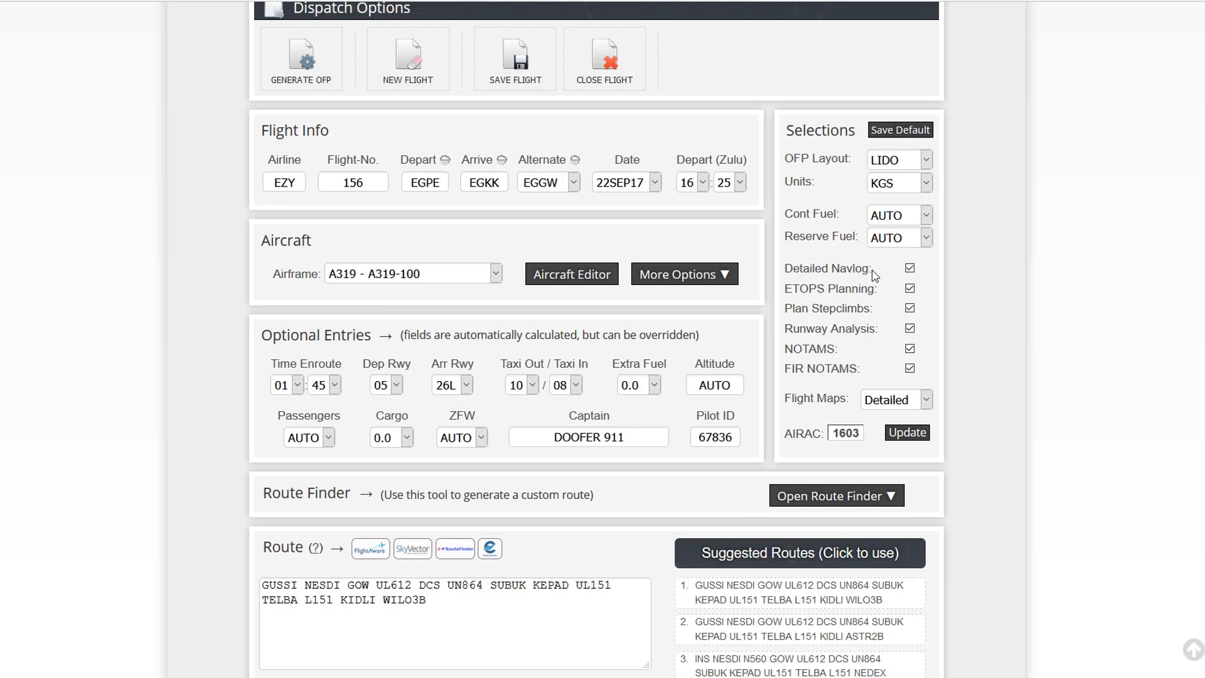
# Step: Review the ETOPS, stepclimb, runway analysis and NOTAMS selections and the flight map choices, keeping Detailed maps
pyautogui.moveTo(784, 288); pyautogui.dragTo(878, 289)
pyautogui.moveTo(784, 308); pyautogui.dragTo(876, 309)
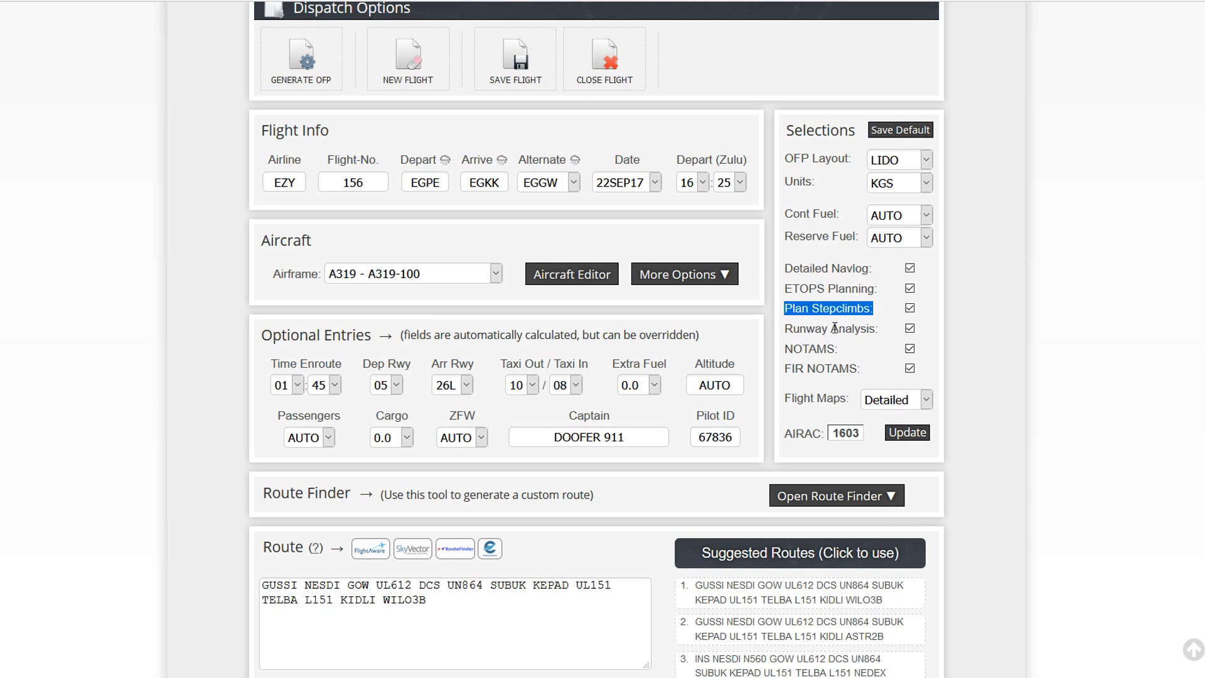
pyautogui.moveTo(785, 329); pyautogui.dragTo(864, 334)
pyautogui.moveTo(785, 349); pyautogui.dragTo(847, 355)
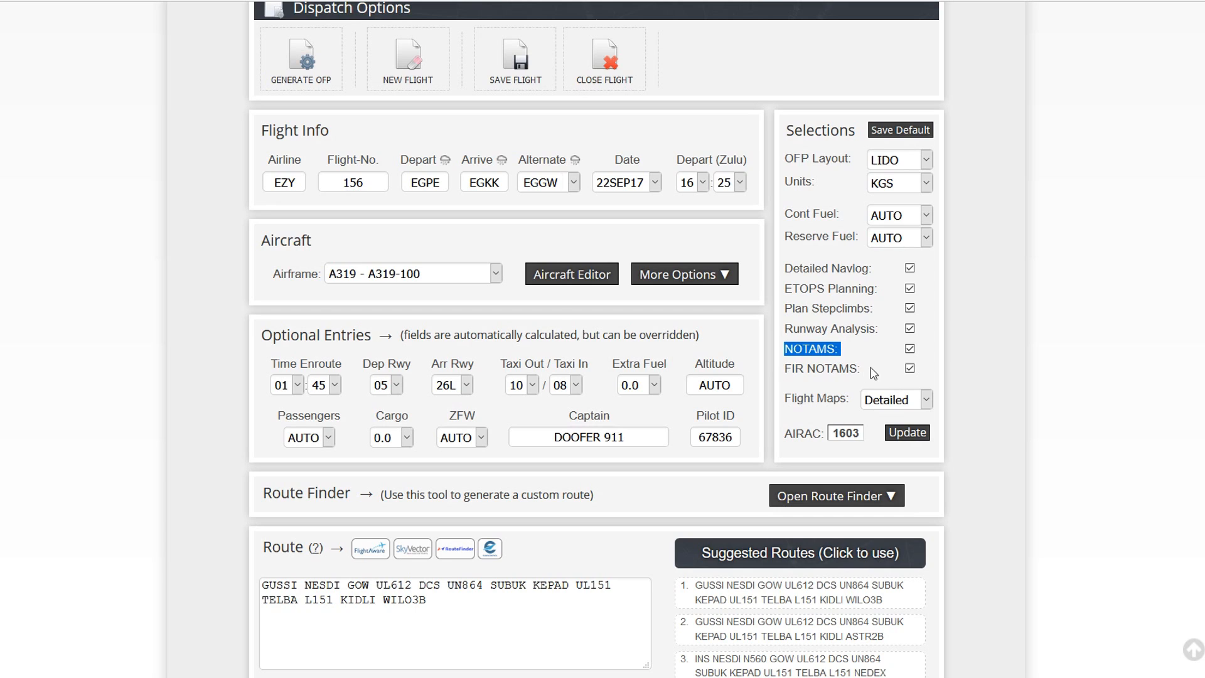
pyautogui.click(902, 404)
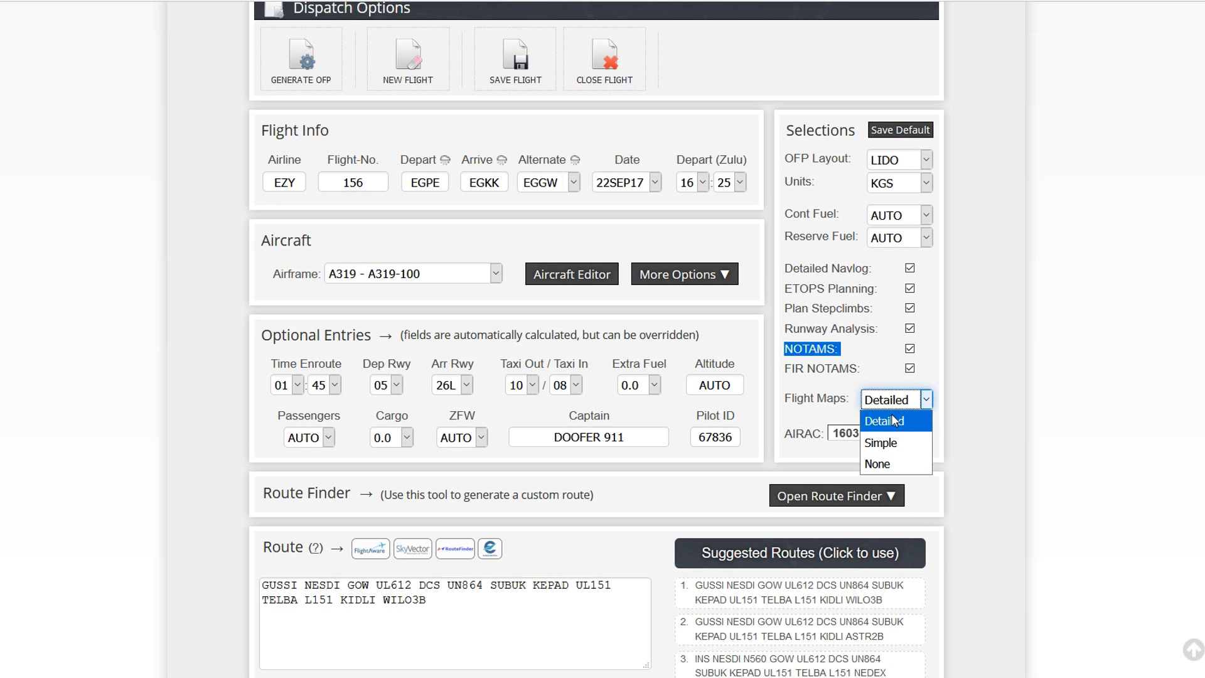
pyautogui.click(849, 399)
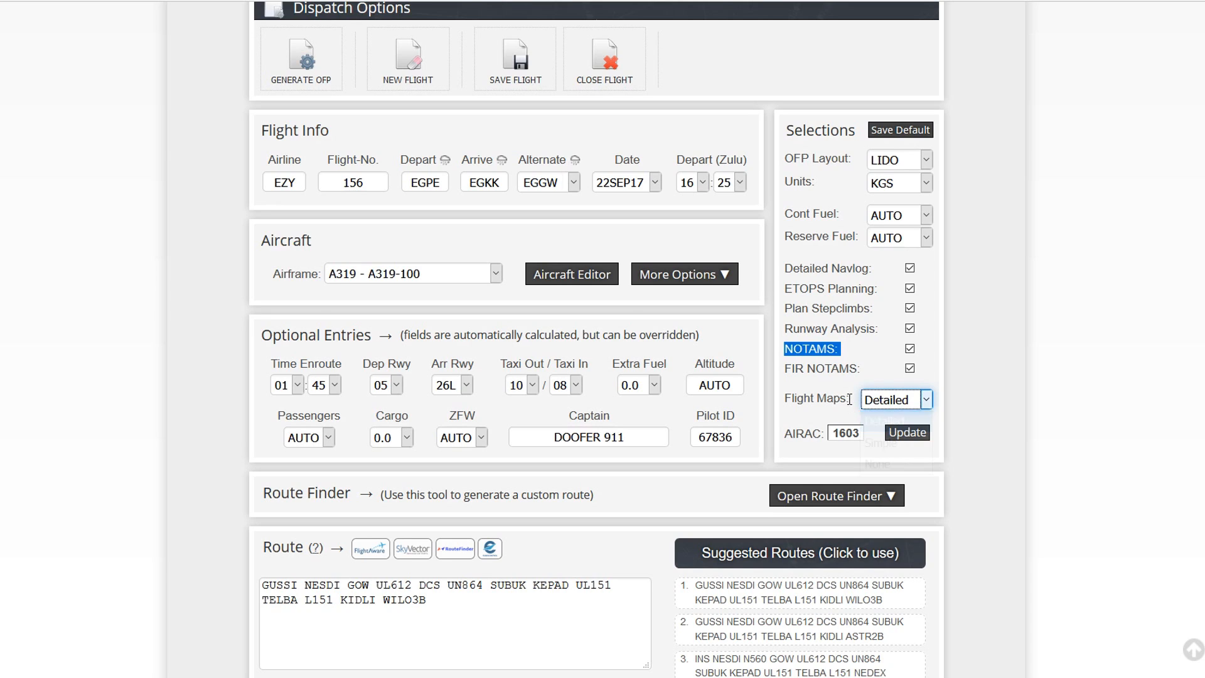
pyautogui.click(849, 399)
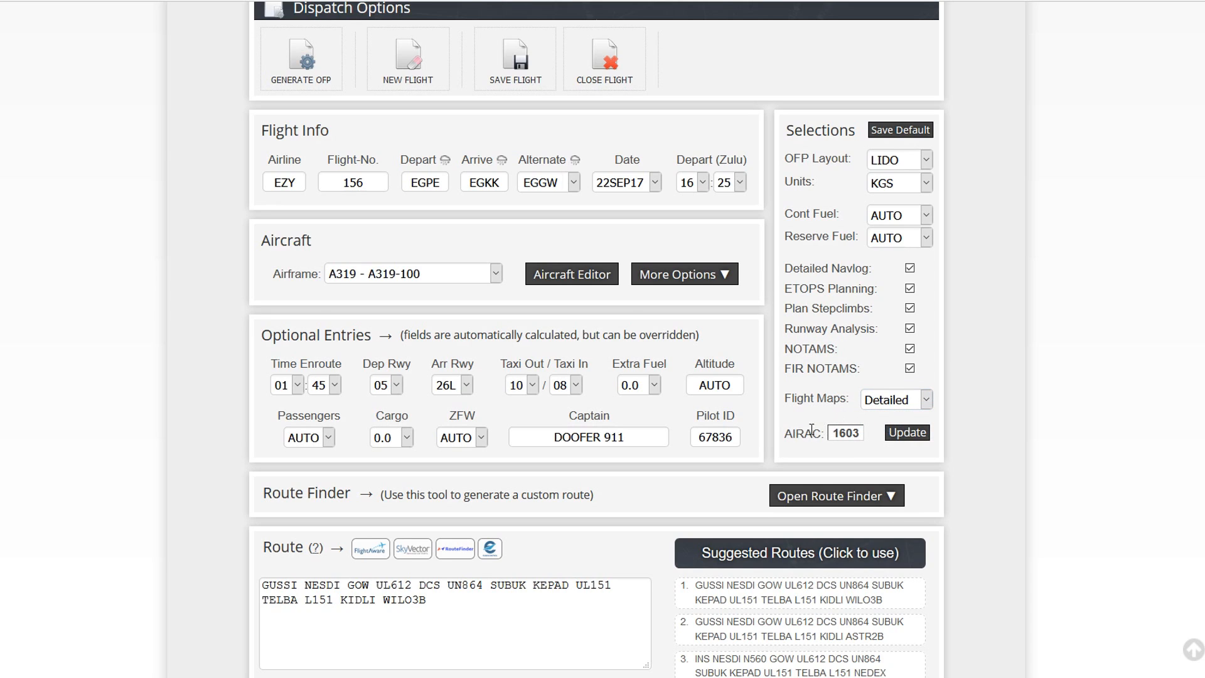
# Step: Open the AIRAC update page in a separate browser tab and switch to it
pyautogui.rightClick(893, 440)
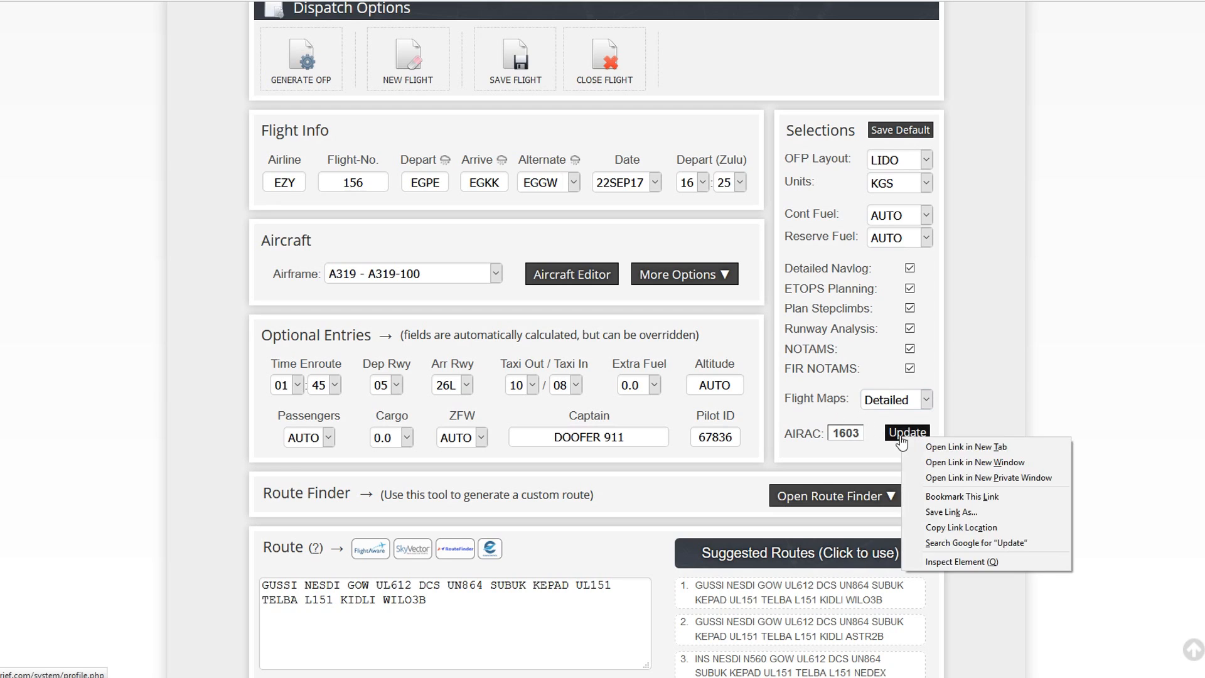
pyautogui.click(916, 450)
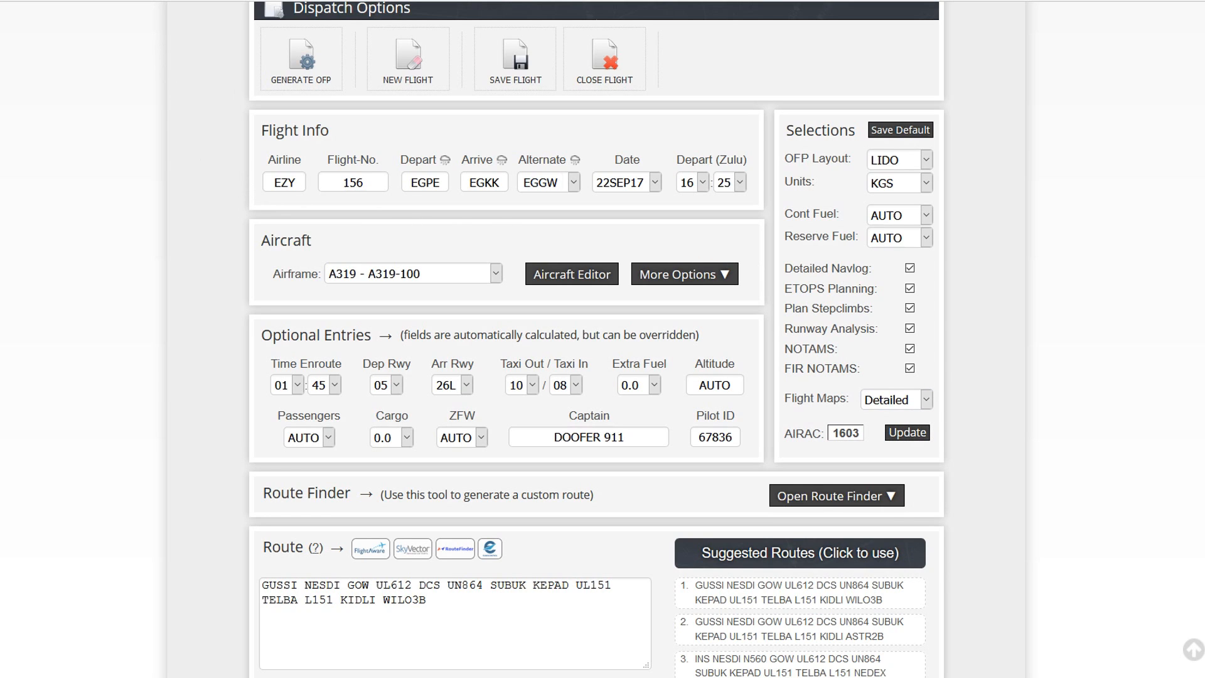
pyautogui.hotkey('ctrl', 'Tab')
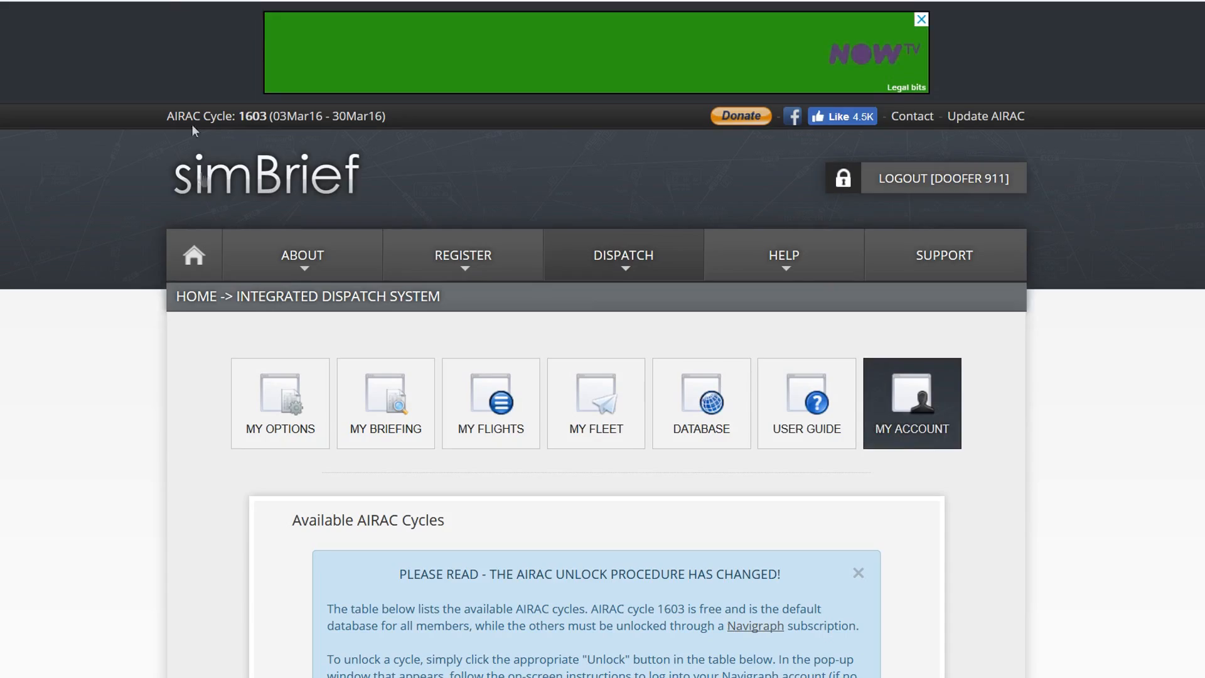
# Step: Examine the table of available AIRAC cycles from 1710 down to 1603, including which are unlocked and active
pyautogui.scroll(-7, 205, 225)
pyautogui.scroll(-5, 203, 220)
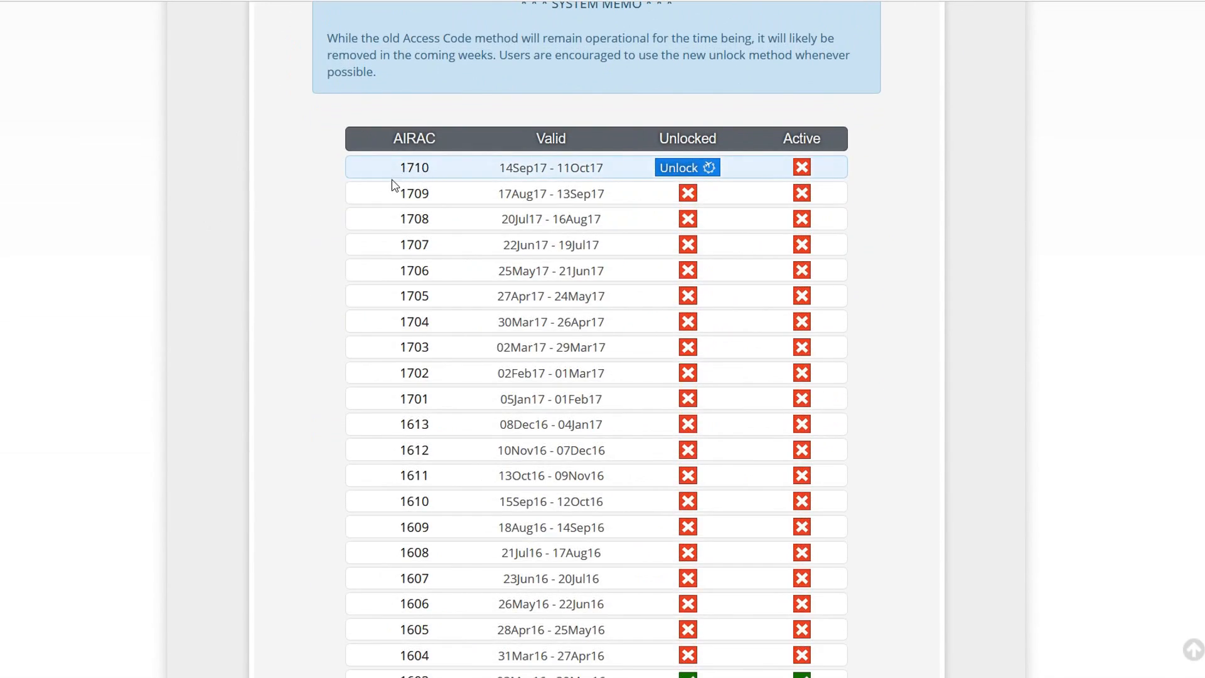
pyautogui.scroll(-5, 391, 188)
pyautogui.scroll(1, 396, 245)
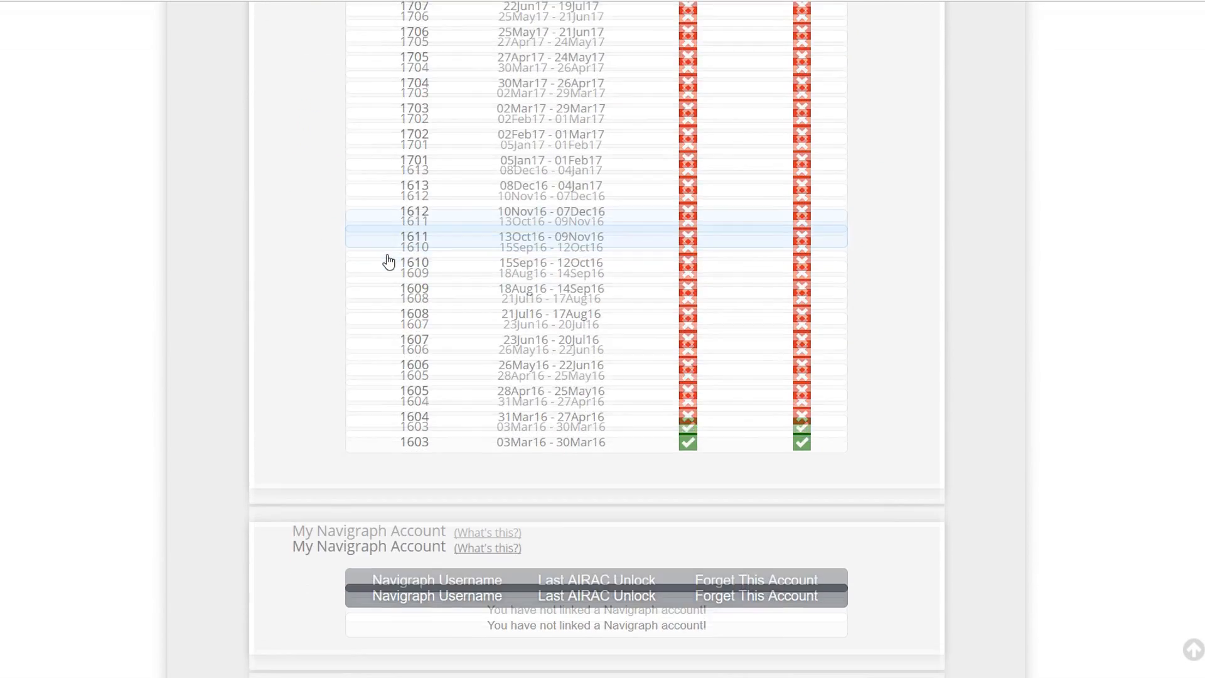
pyautogui.scroll(-1, 401, 283)
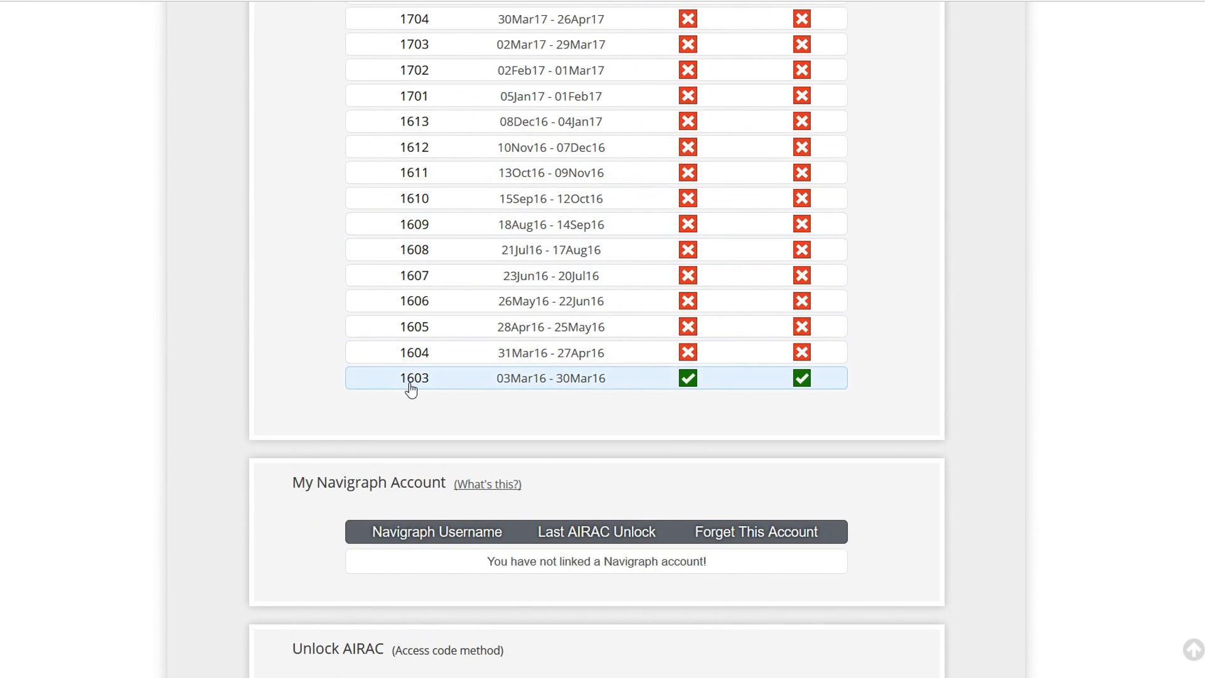
pyautogui.scroll(5, 521, 394)
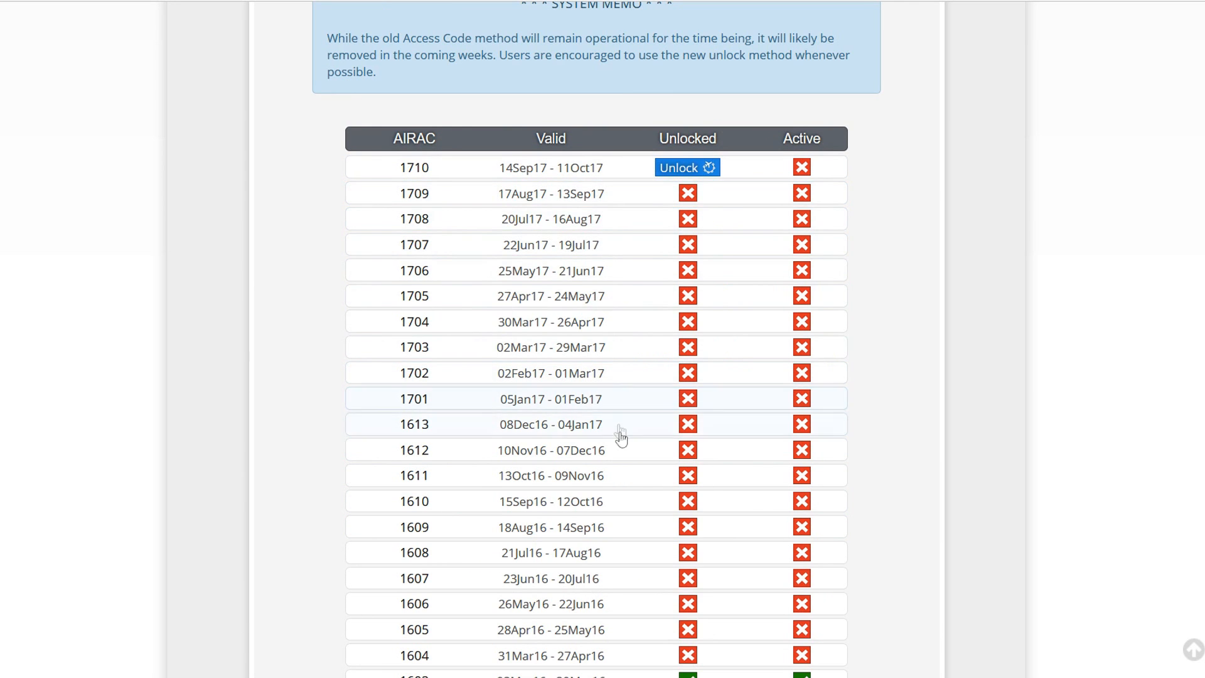
# Step: Examine the Navigraph account and access code unlock sections, recheck the AIRAC cycle table, and return to the dispatch options
pyautogui.scroll(-6, 628, 376)
pyautogui.scroll(-2, 586, 406)
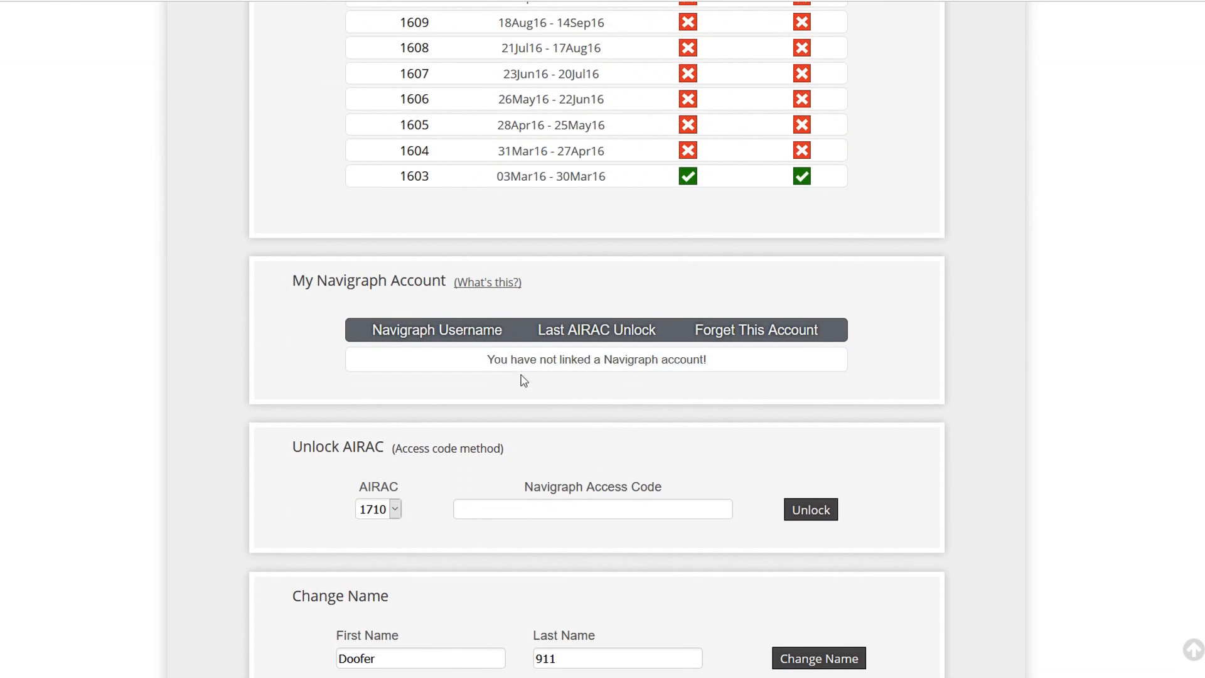
pyautogui.click(482, 506)
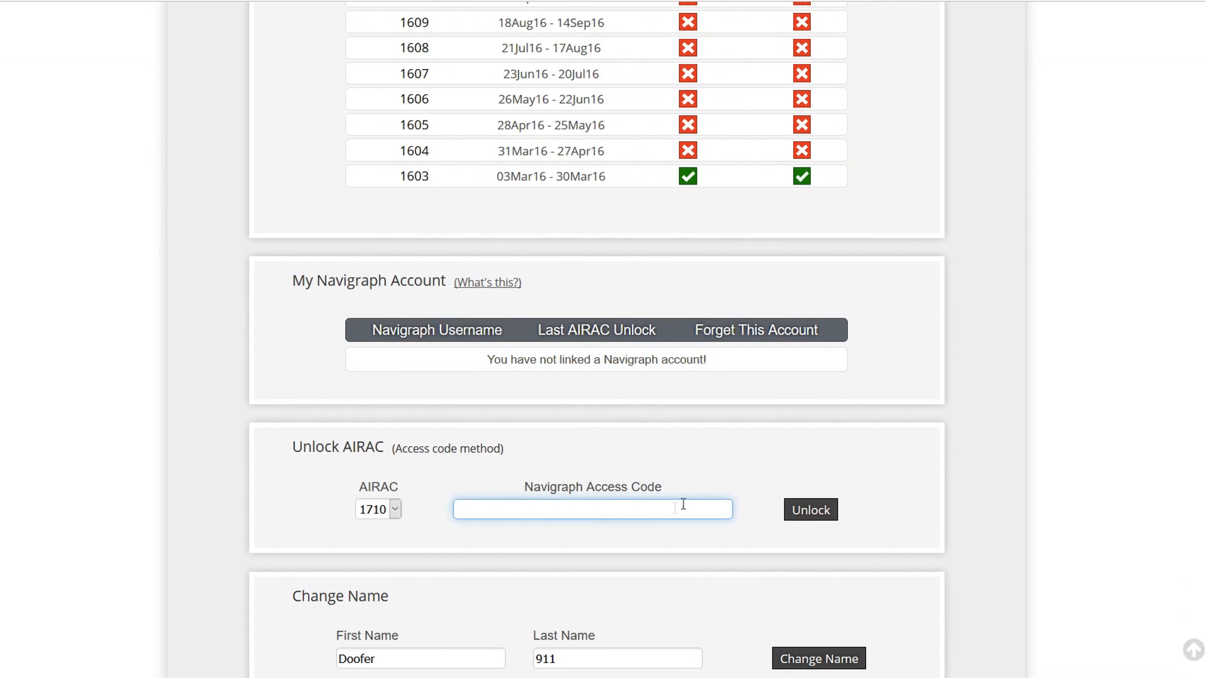
pyautogui.scroll(-4, 665, 464)
pyautogui.scroll(8, 571, 502)
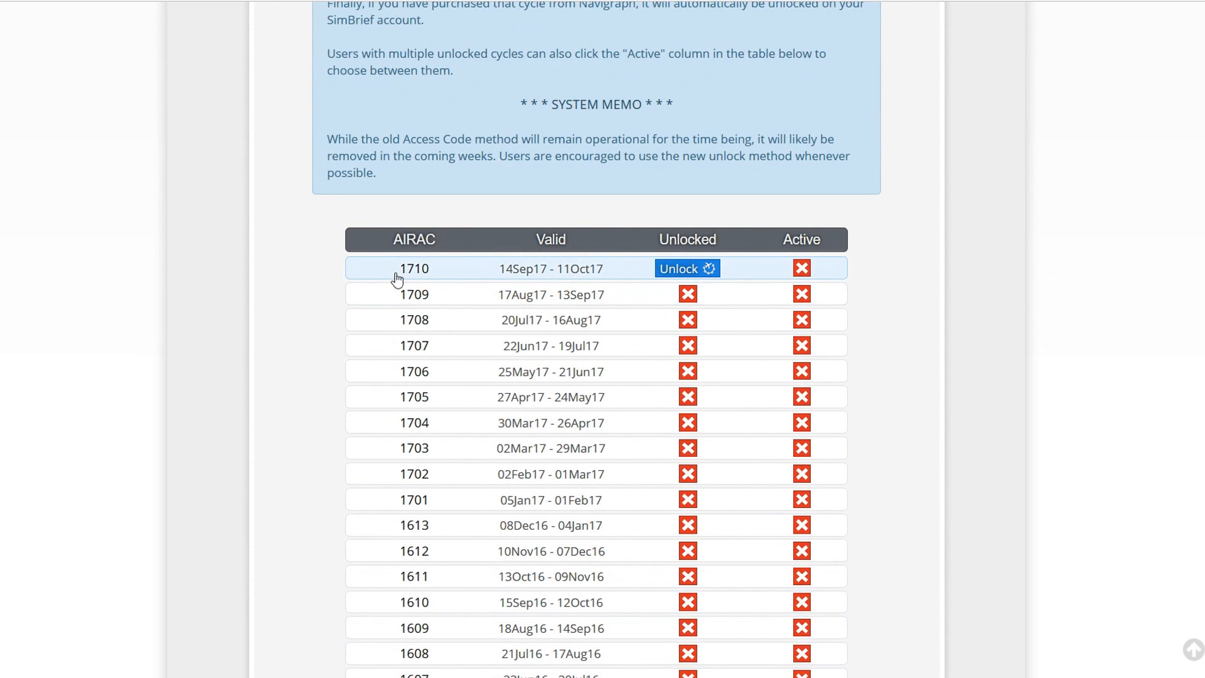
pyautogui.scroll(-5, 371, 258)
pyautogui.scroll(5, 371, 258)
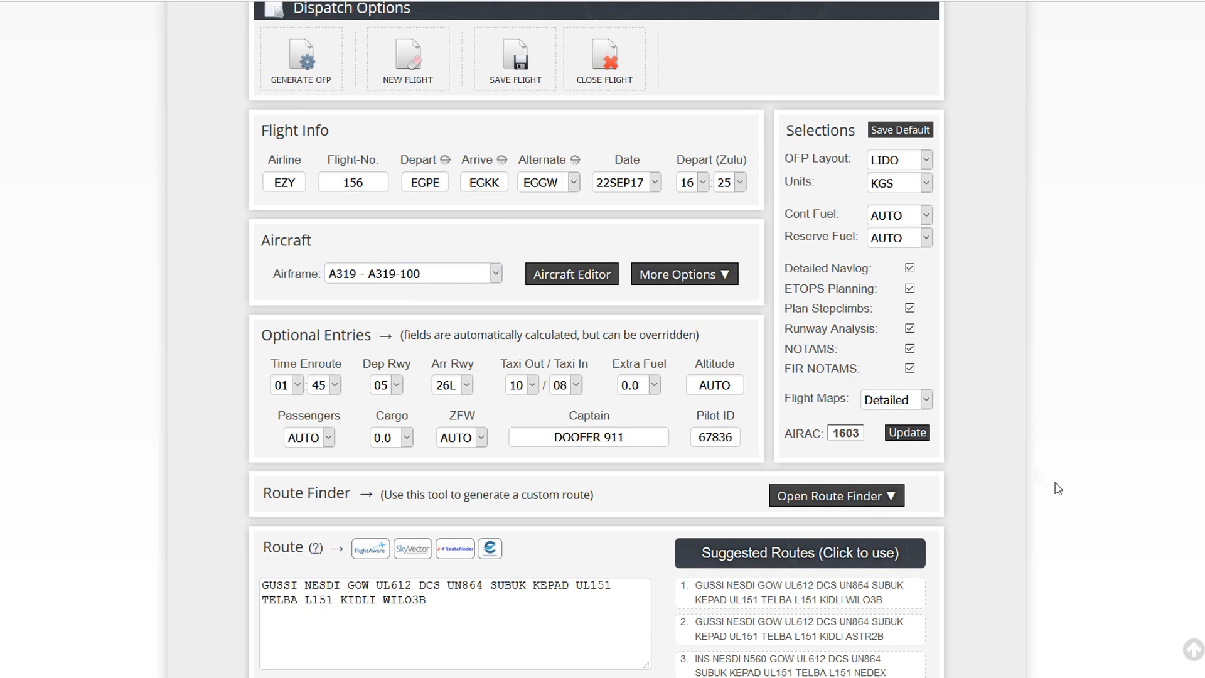
# Step: Examine the Route section and its route text beginning with GUSSI NESDI
pyautogui.scroll(-5, 1054, 487)
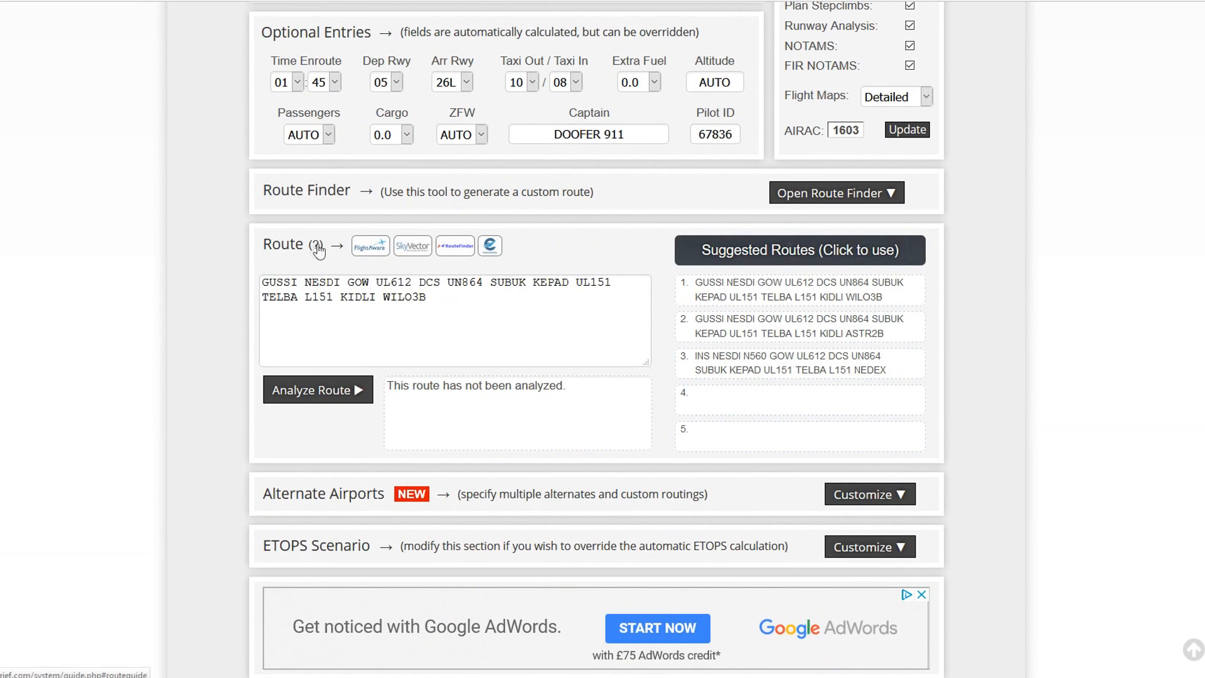
pyautogui.click(264, 281)
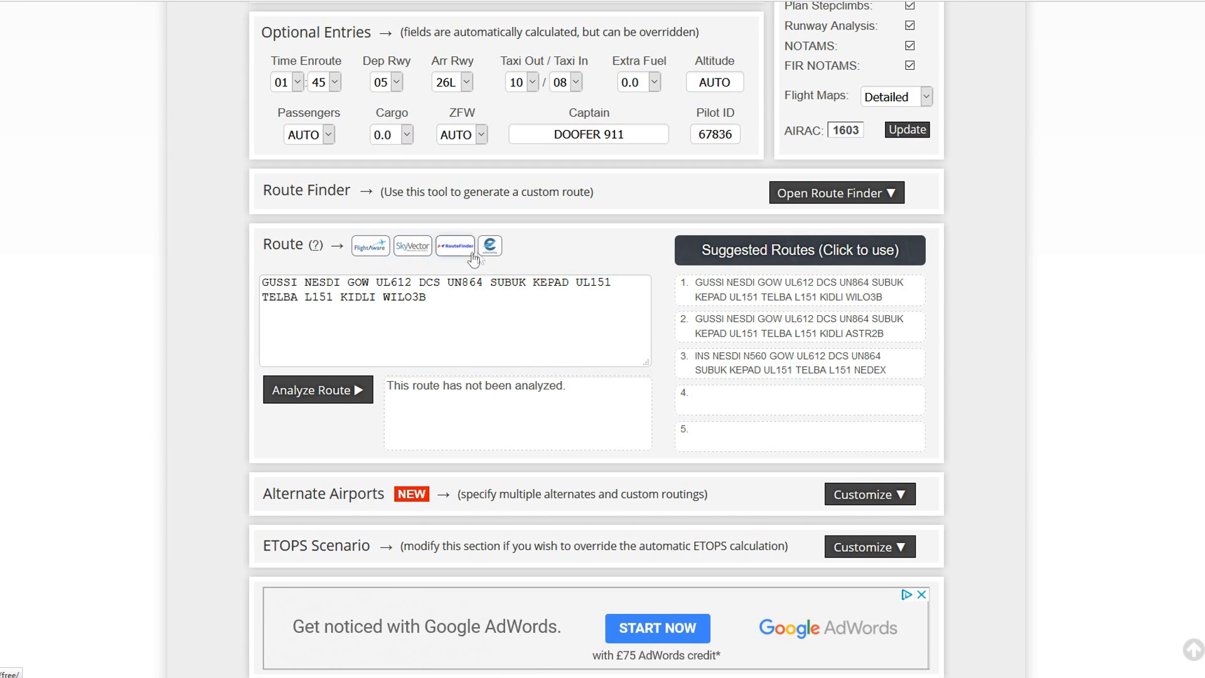
pyautogui.click(330, 279)
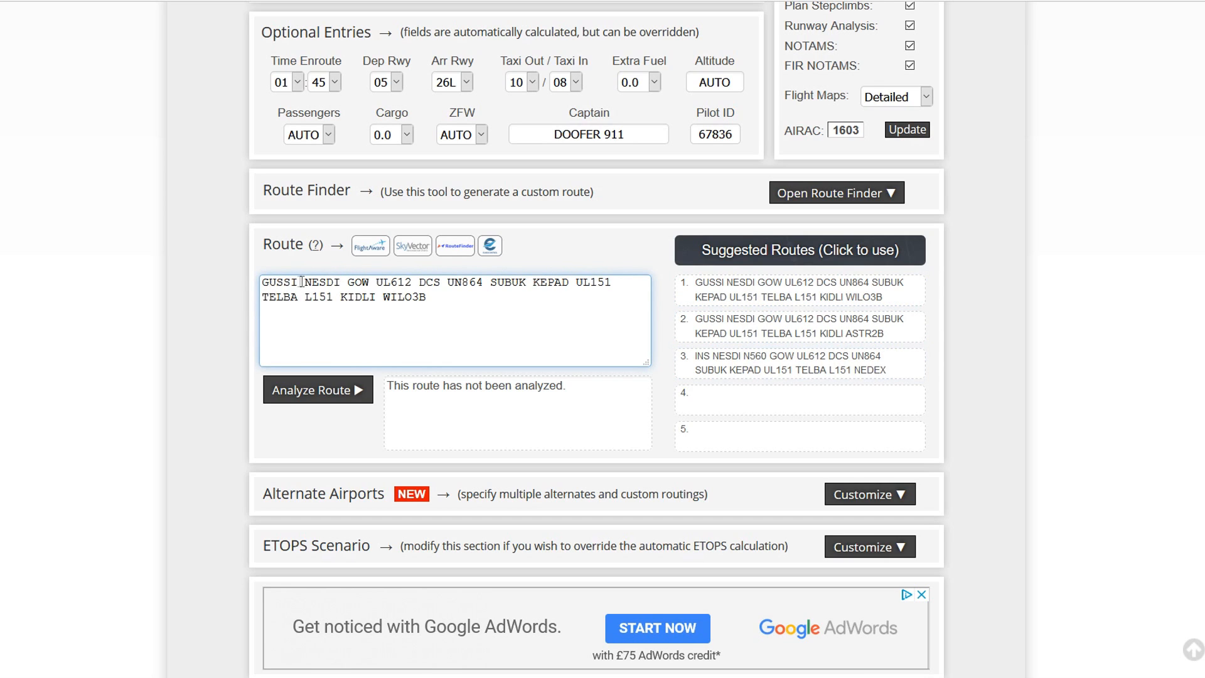
# Step: Examine the waypoints and airways in the route text and the AIRAC cycle field in the selections
pyautogui.click(379, 283)
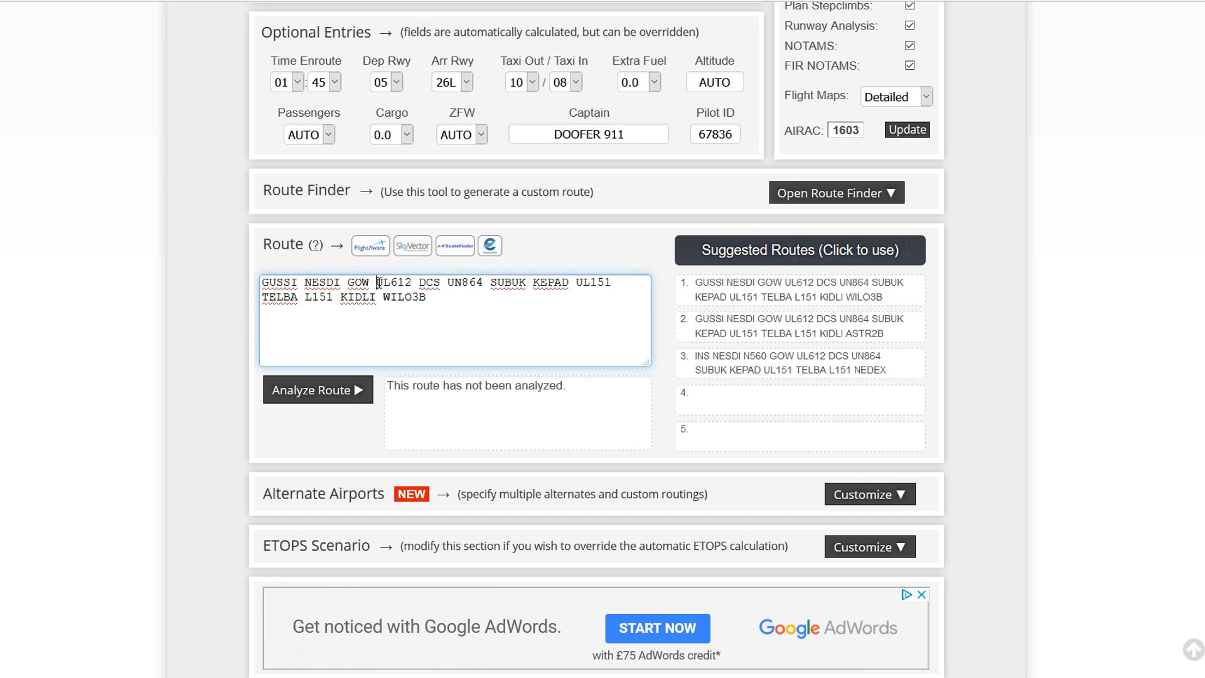
pyautogui.moveTo(379, 283); pyautogui.dragTo(408, 283)
pyautogui.click(527, 283)
pyautogui.moveTo(859, 126); pyautogui.dragTo(826, 130)
pyautogui.click(346, 321)
pyautogui.click(819, 153)
pyautogui.click(795, 157)
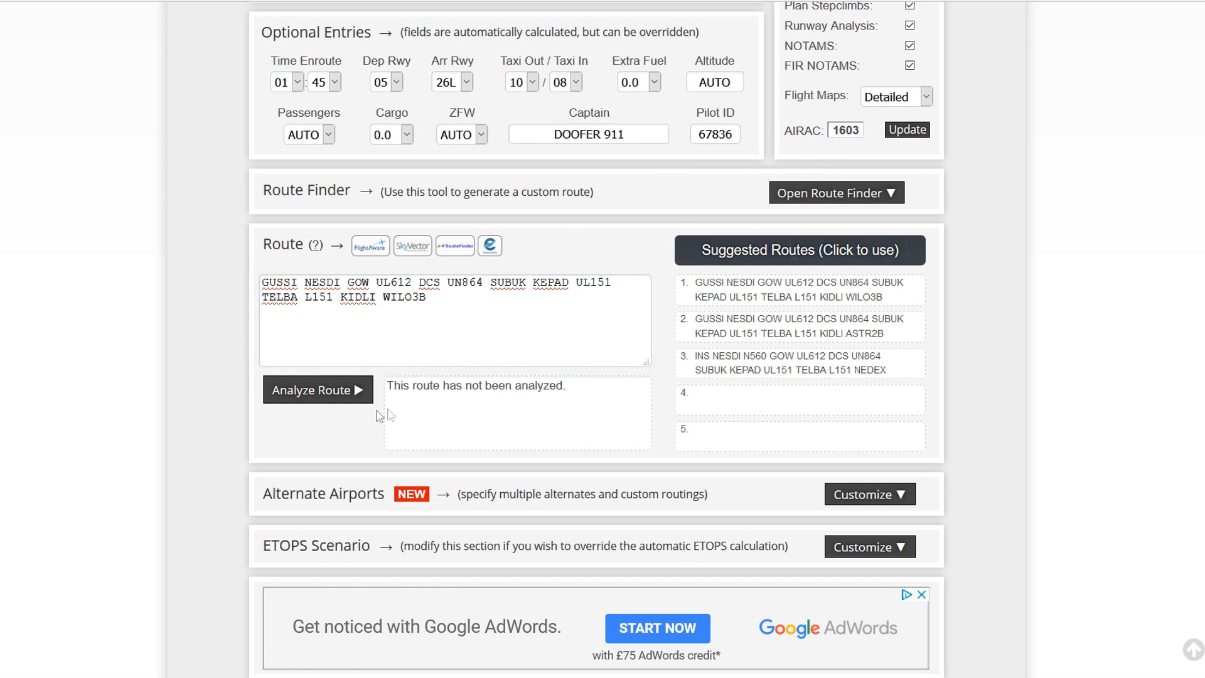
# Step: Analyze the route and check the analysis result for its validity in the current AIRAC cycle
pyautogui.click(318, 397)
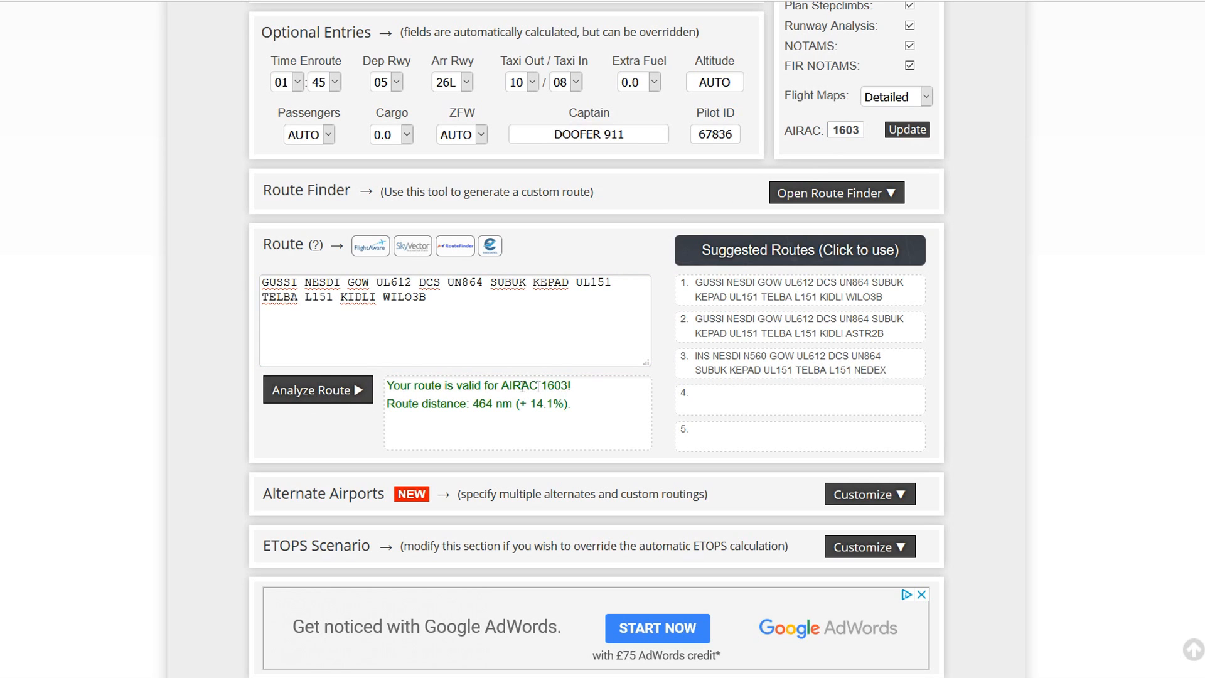
pyautogui.moveTo(505, 387); pyautogui.dragTo(566, 388)
pyautogui.click(583, 390)
# Step: Expand the Alternate Airports and ETOPS Scenario options one after the other to review them, and collapse each again
pyautogui.scroll(-2, 602, 380)
pyautogui.scroll(-2, 601, 326)
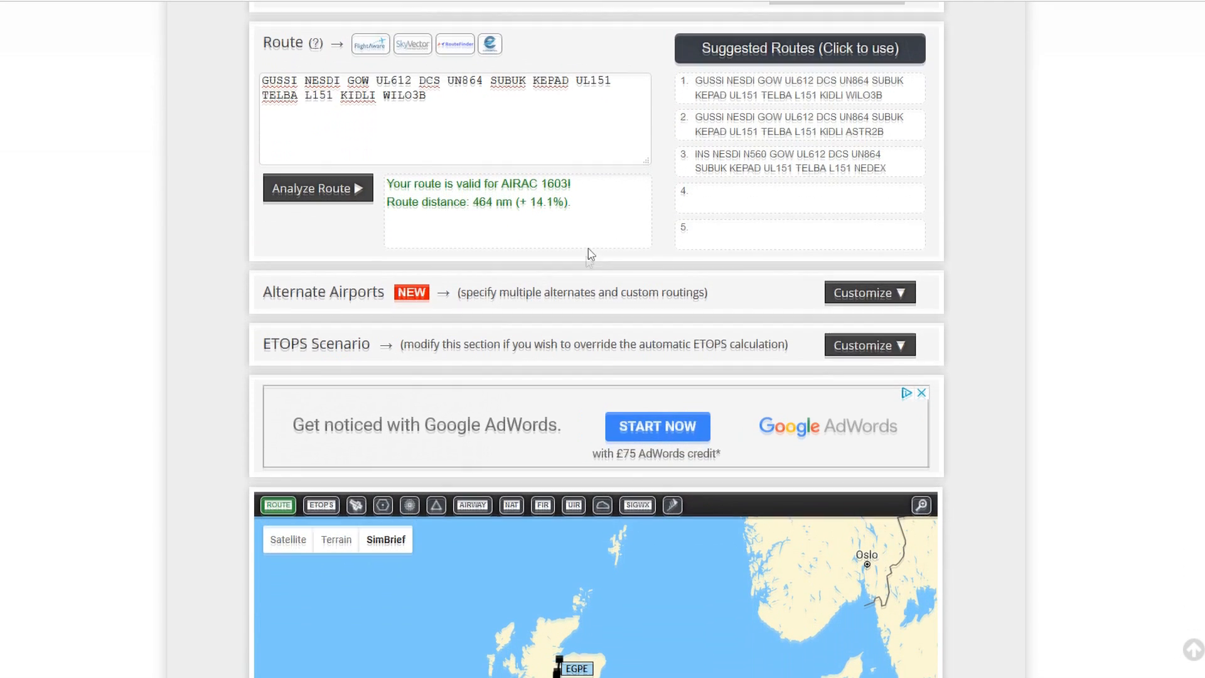
pyautogui.click(877, 300)
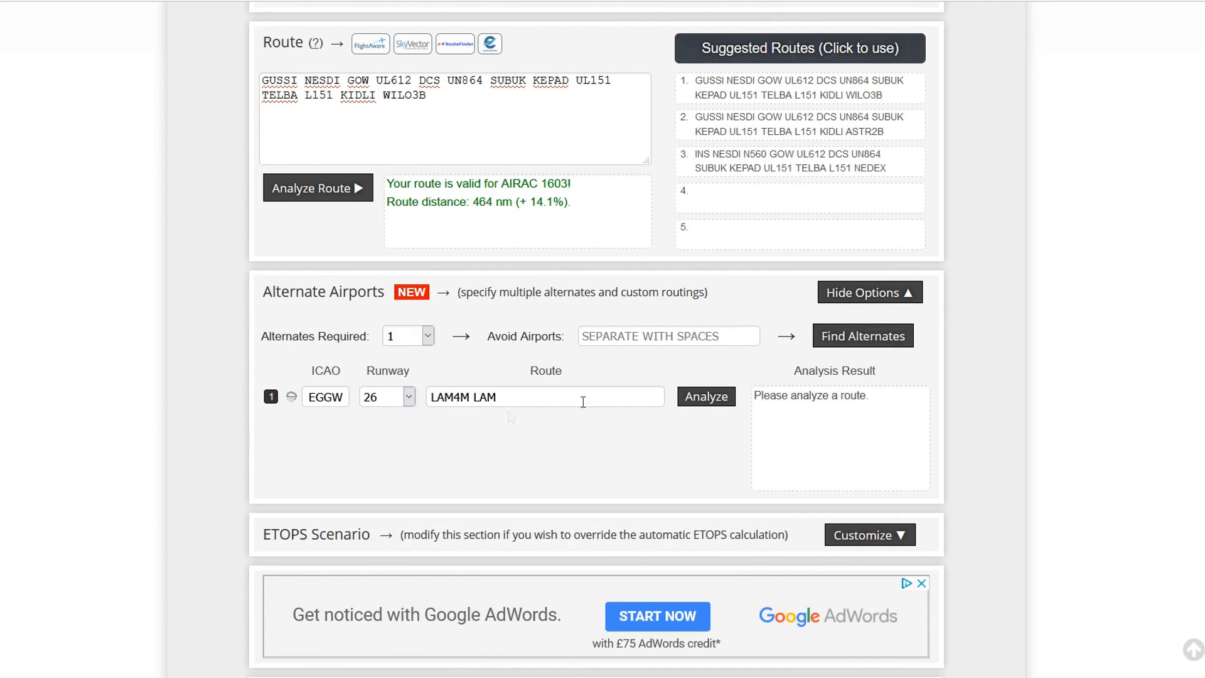
pyautogui.click(877, 300)
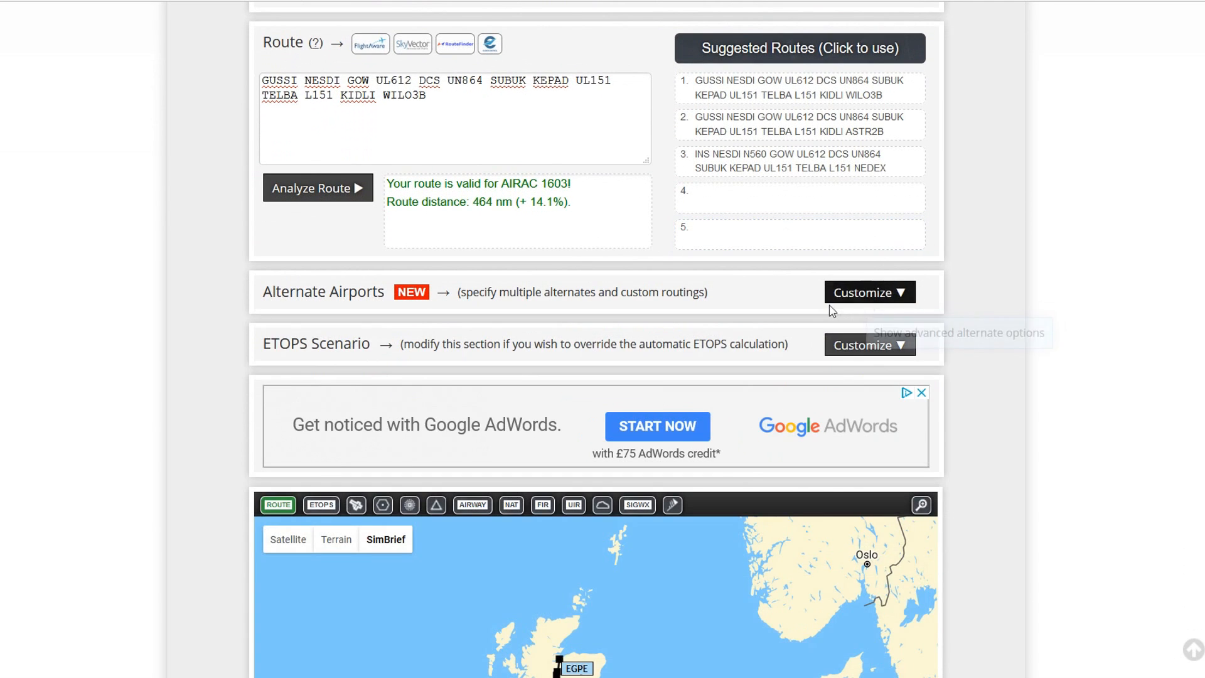
pyautogui.click(866, 347)
pyautogui.scroll(-2, 861, 349)
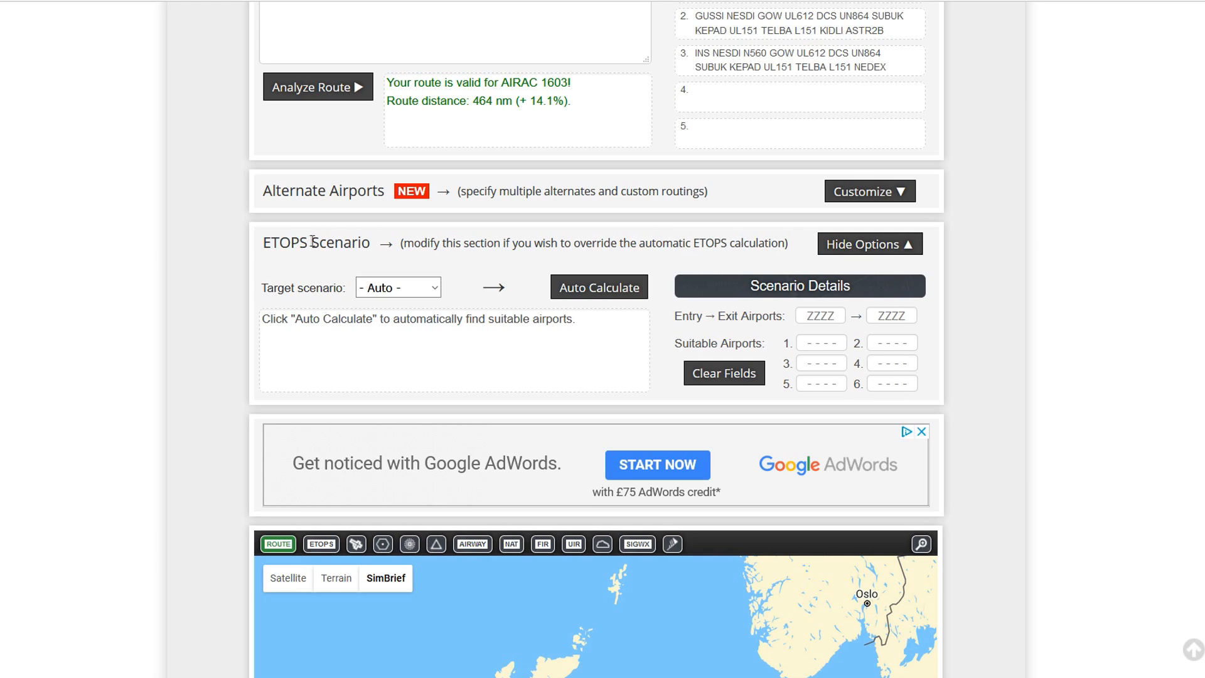
pyautogui.click(903, 245)
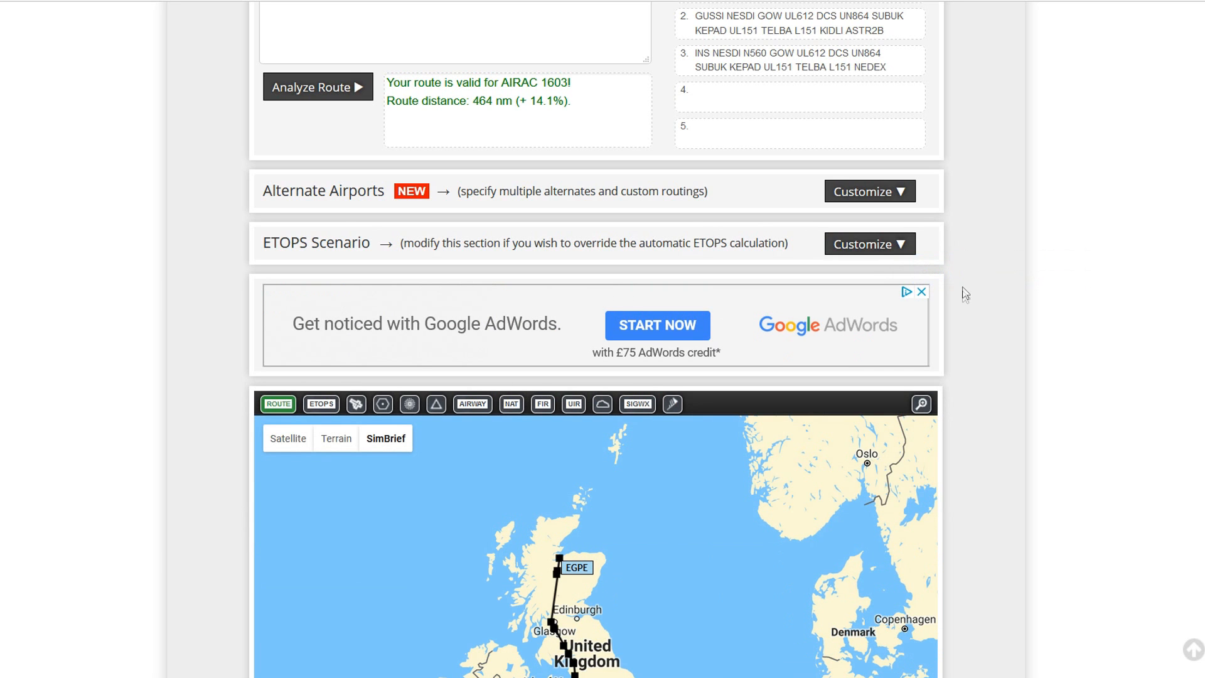
# Step: Examine the planned route on the map, following it from EGPE south to EGKK and the alternate EGGW
pyautogui.scroll(-5, 979, 295)
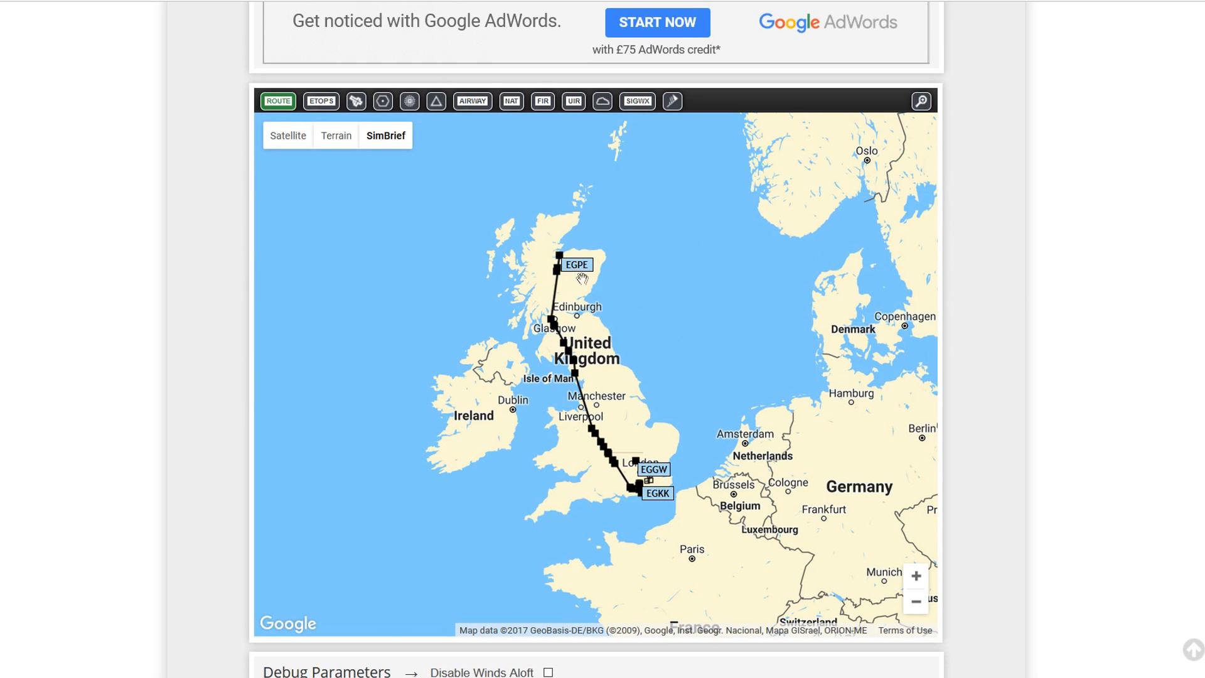
pyautogui.scroll(1, 576, 271)
pyautogui.moveTo(569, 331); pyautogui.dragTo(558, 241)
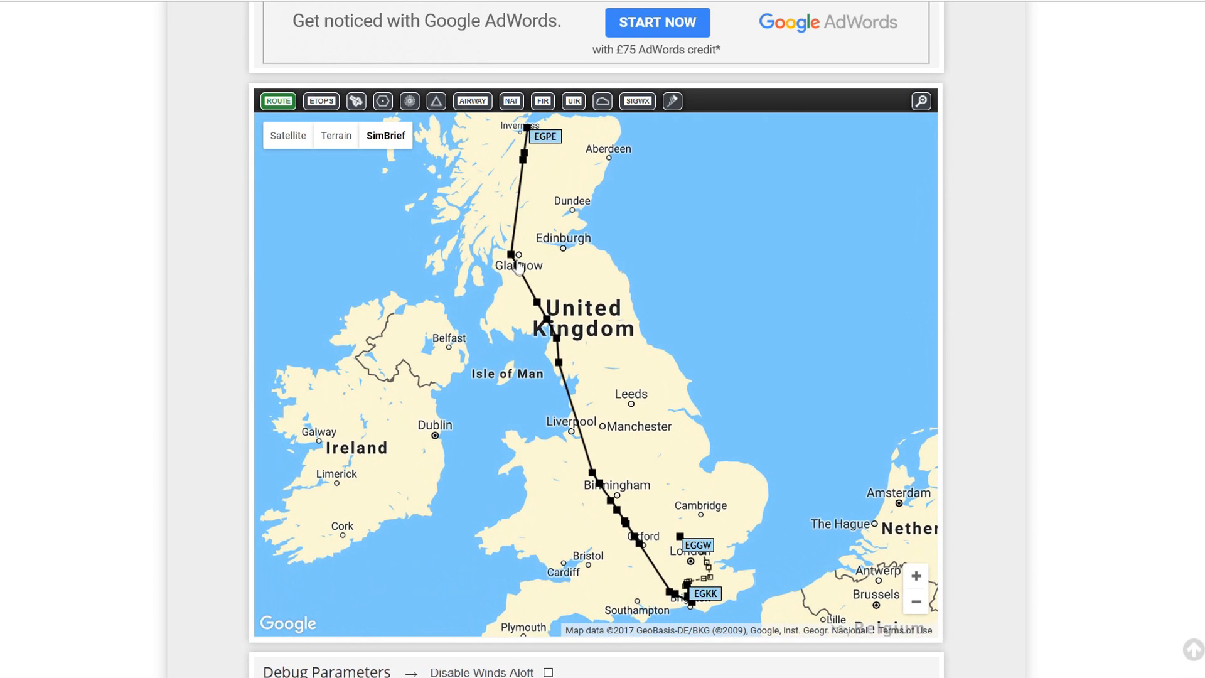
pyautogui.moveTo(559, 294); pyautogui.dragTo(553, 222)
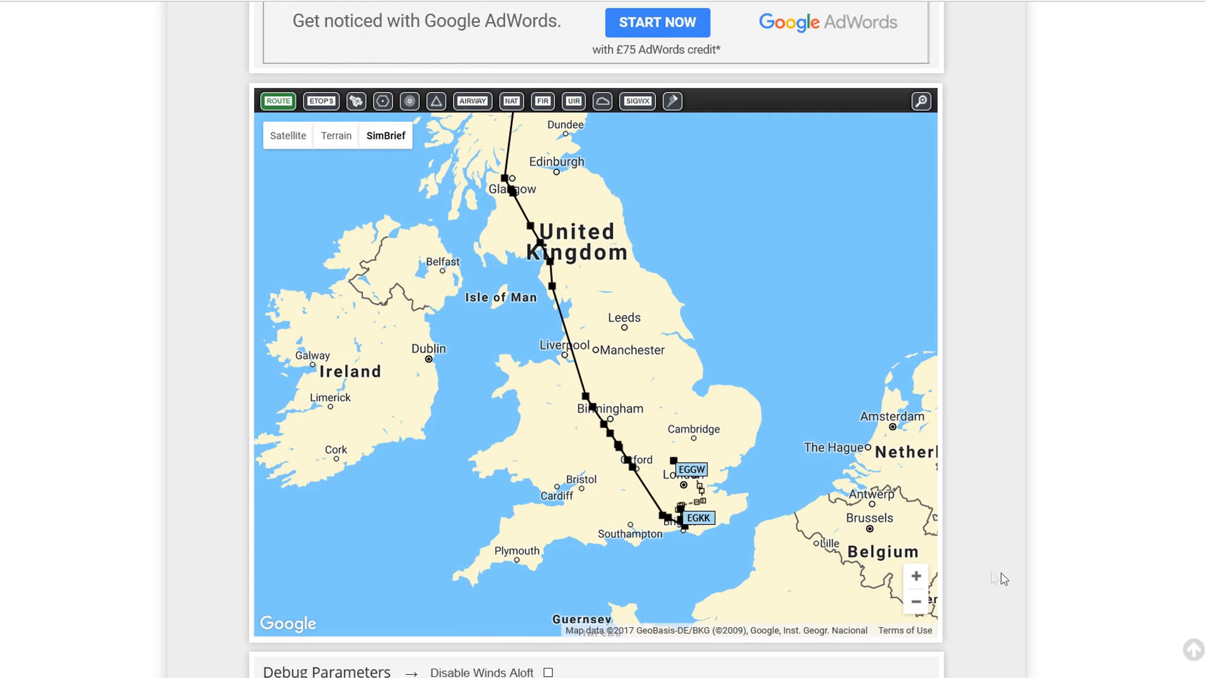
pyautogui.scroll(-3, 959, 499)
# Step: Generate the OFP for the flight from the dispatch options and confirm overwriting previously generated flight plans
pyautogui.scroll(20, 1021, 525)
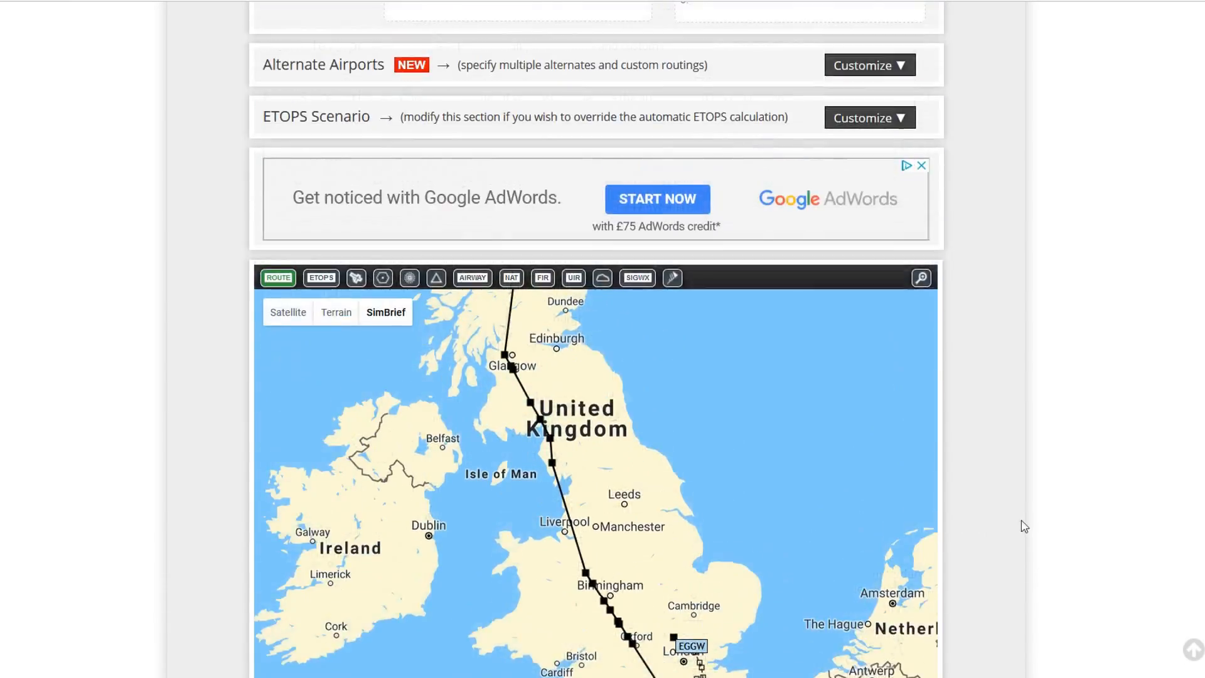
pyautogui.scroll(-1, 1026, 526)
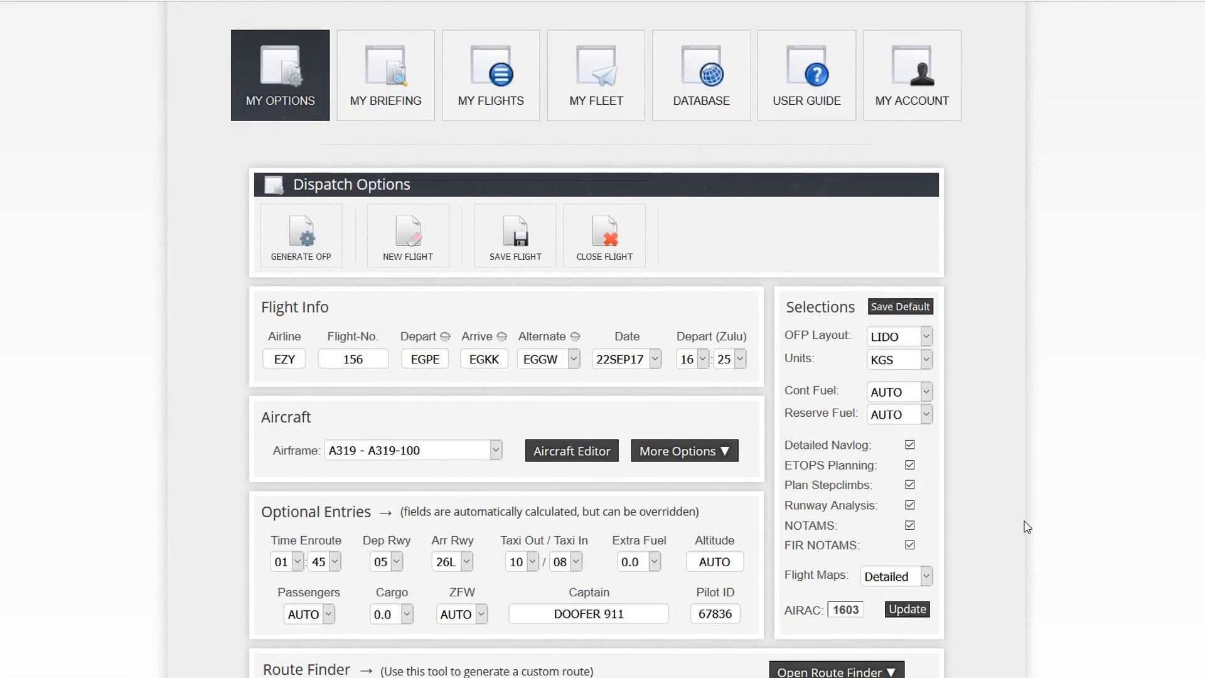
pyautogui.click(333, 233)
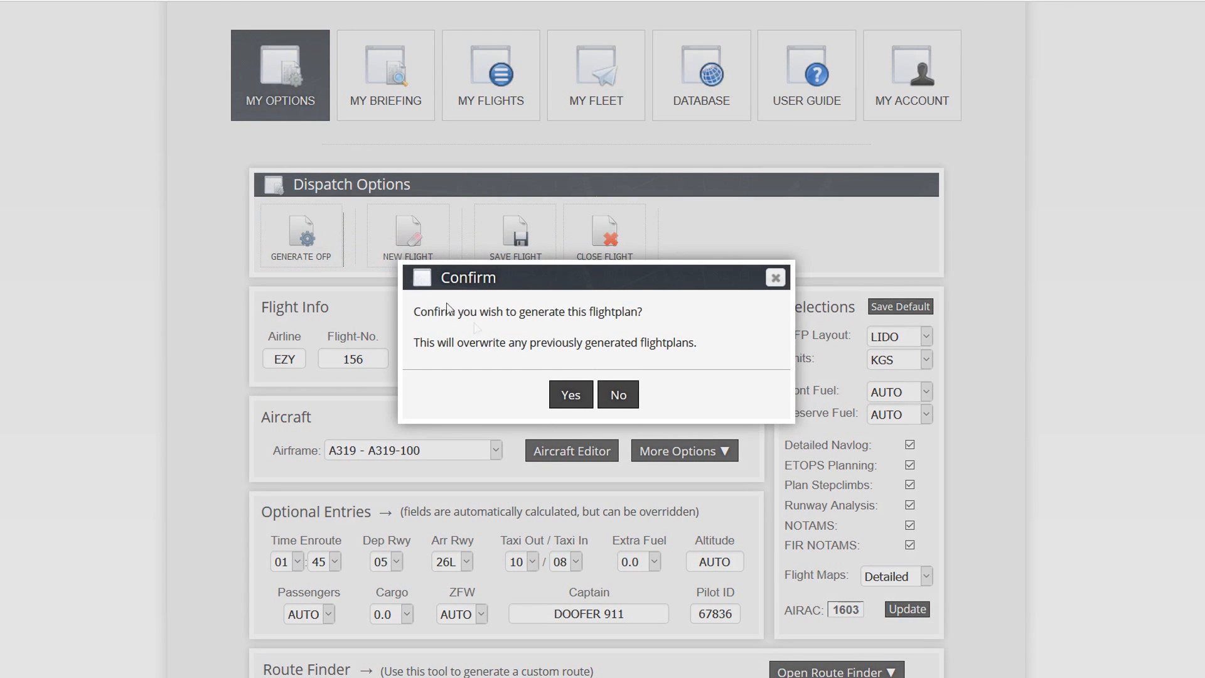
pyautogui.click(563, 396)
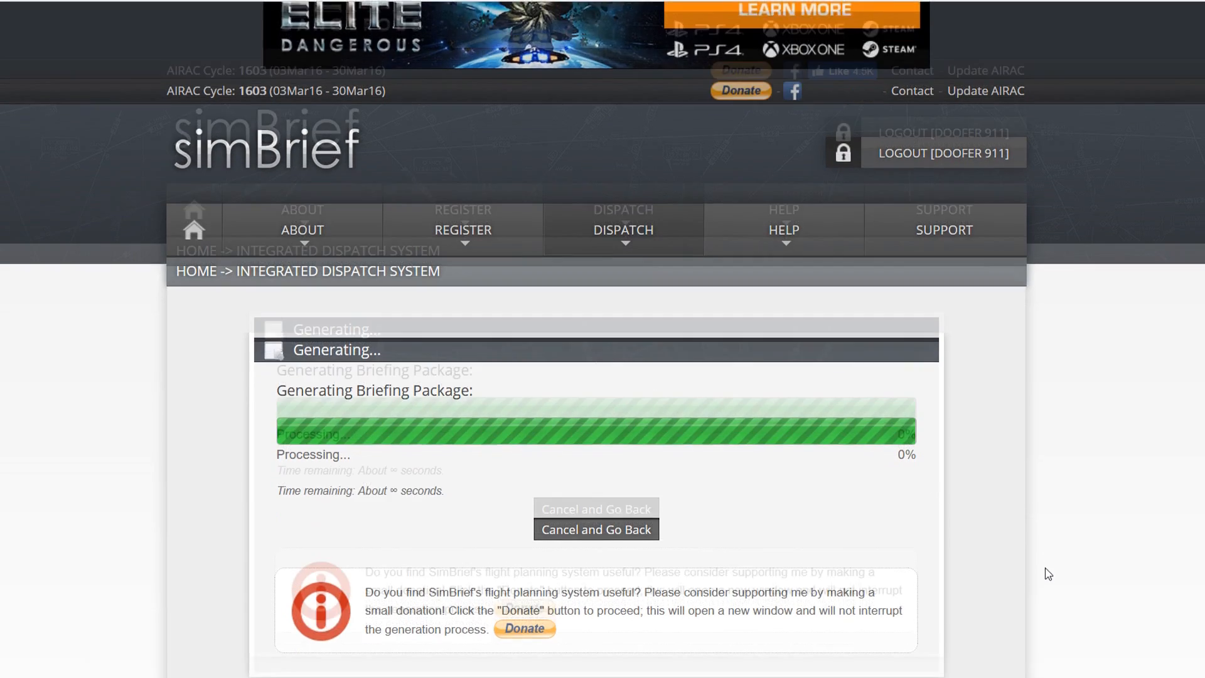
# Step: Skim the generated briefing from the OFP Summary down to the planned fuel table and return to the summary
pyautogui.scroll(-3, 1046, 568)
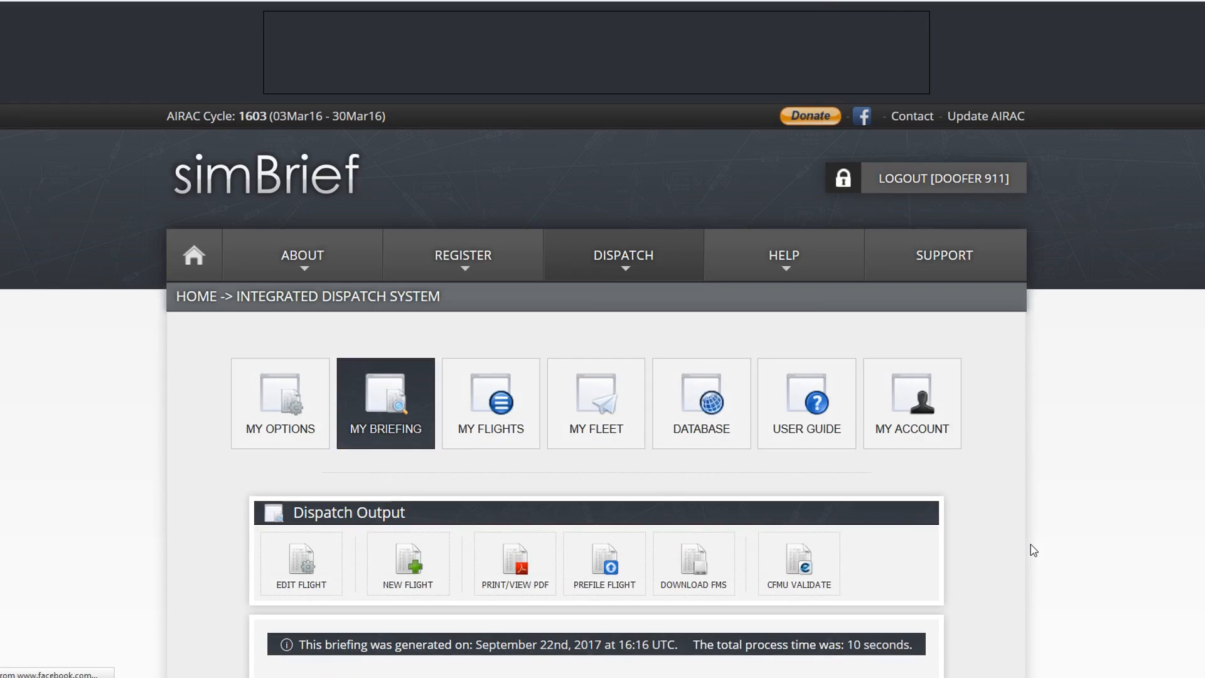
pyautogui.scroll(-5, 1050, 551)
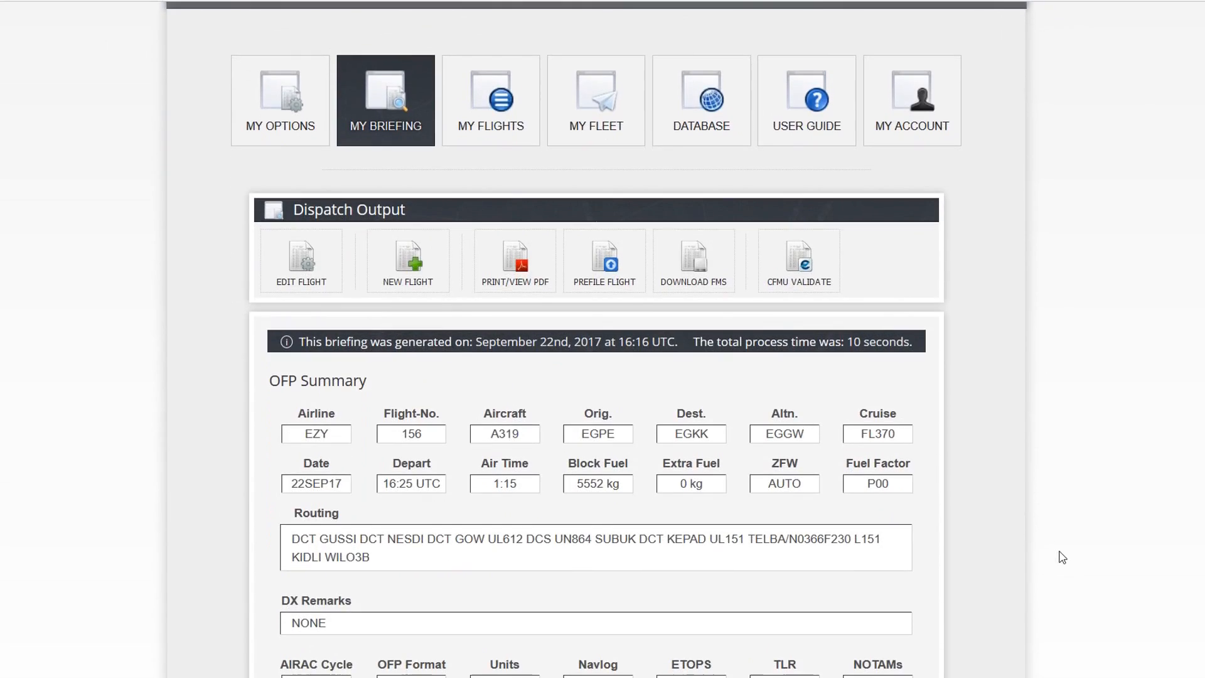
pyautogui.scroll(-2, 1066, 552)
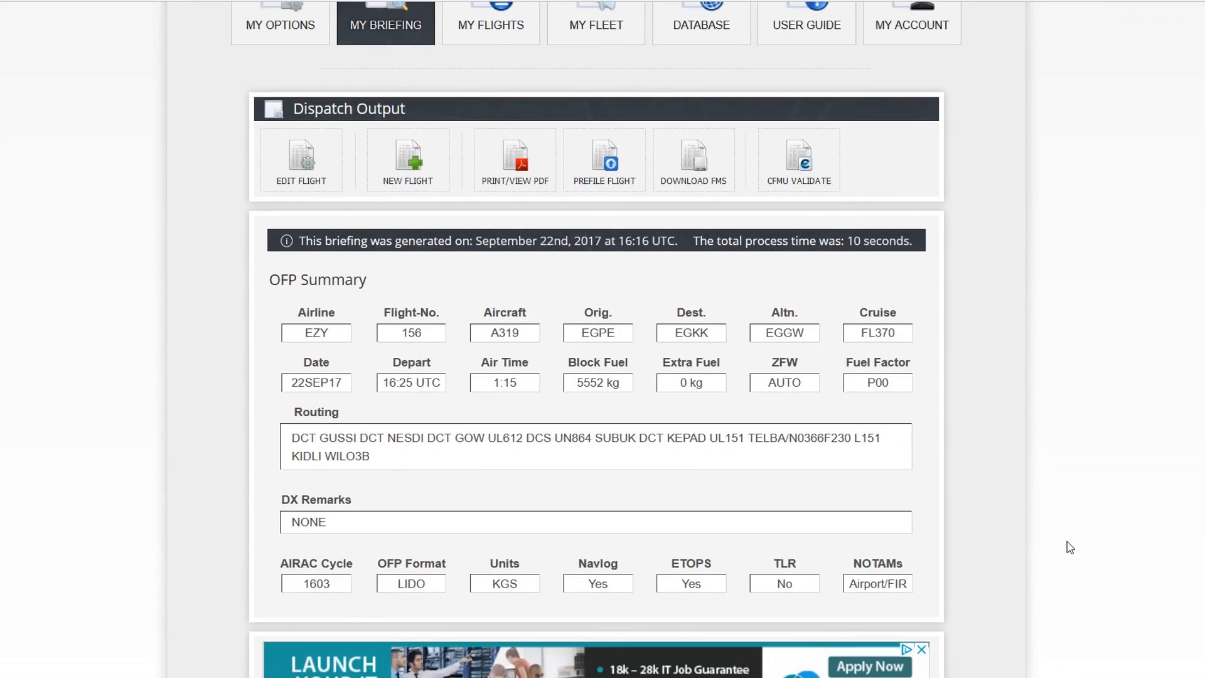
pyautogui.scroll(-2, 1070, 547)
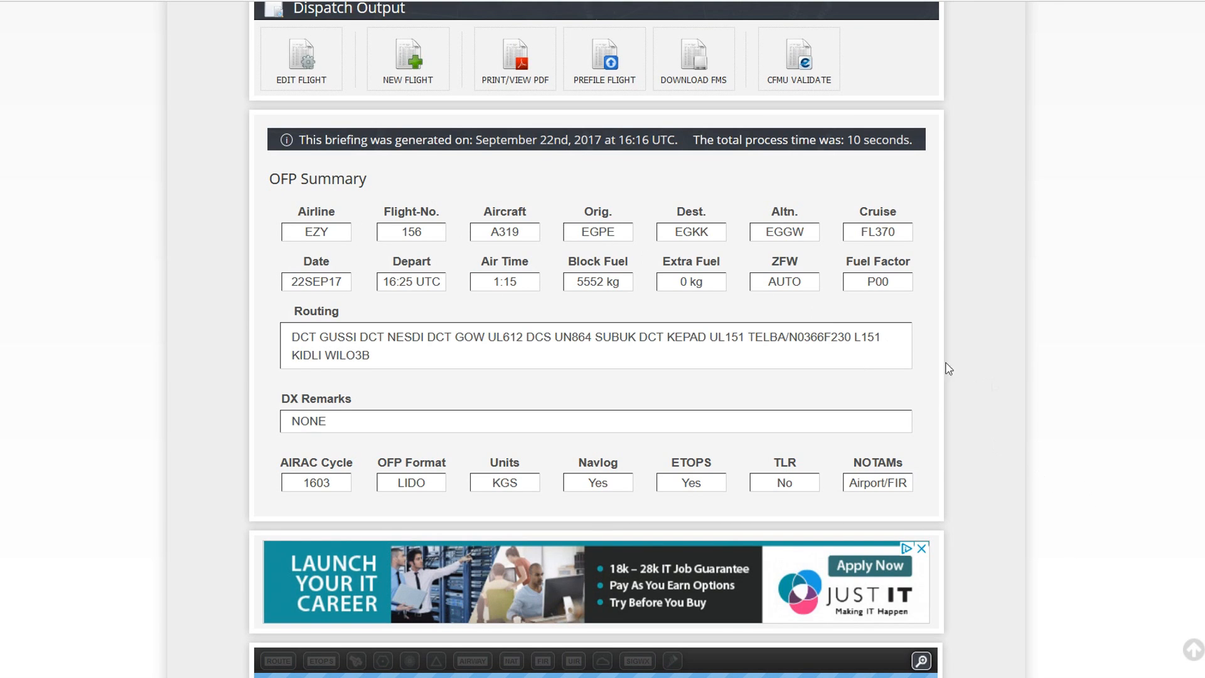
pyautogui.scroll(-20, 1039, 417)
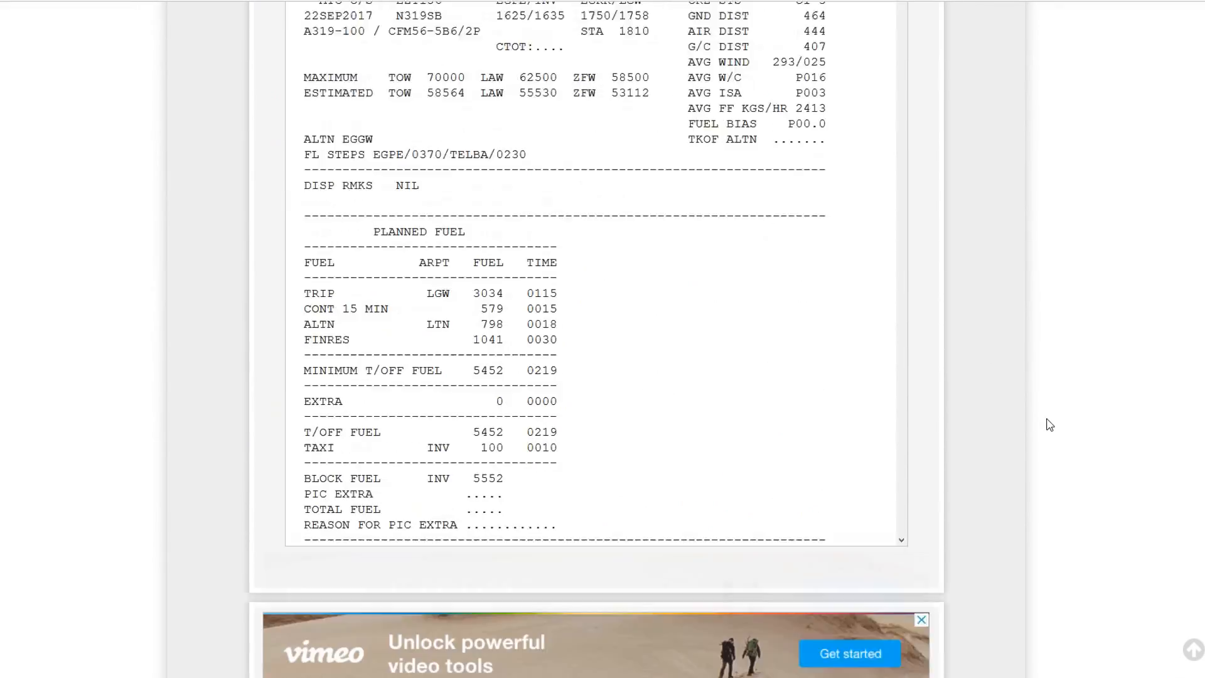
pyautogui.scroll(20, 1044, 427)
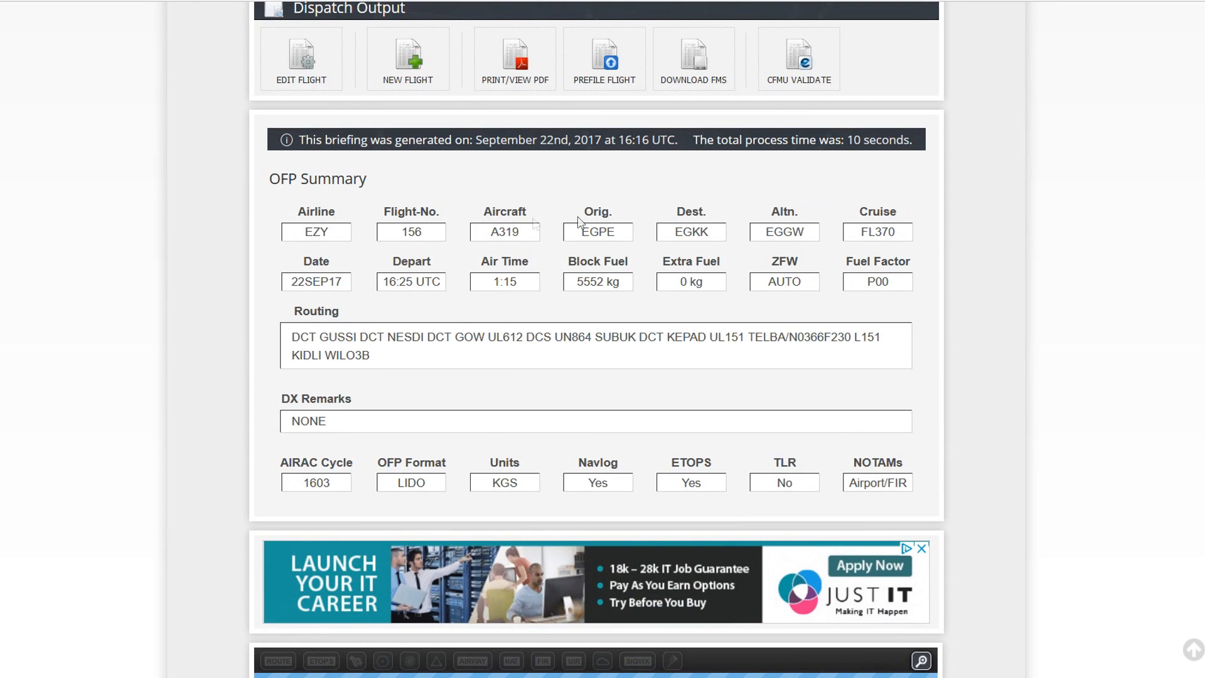
# Step: Examine the OFP Summary's airline, flight number, aircraft, origin, destination, alternate, cruise level and block fuel
pyautogui.doubleClick(305, 237)
pyautogui.doubleClick(439, 237)
pyautogui.doubleClick(480, 237)
pyautogui.doubleClick(619, 237)
pyautogui.doubleClick(693, 234)
pyautogui.moveTo(765, 233); pyautogui.dragTo(810, 236)
pyautogui.moveTo(859, 234); pyautogui.dragTo(901, 240)
pyautogui.click(904, 240)
pyautogui.moveTo(576, 284); pyautogui.dragTo(631, 288)
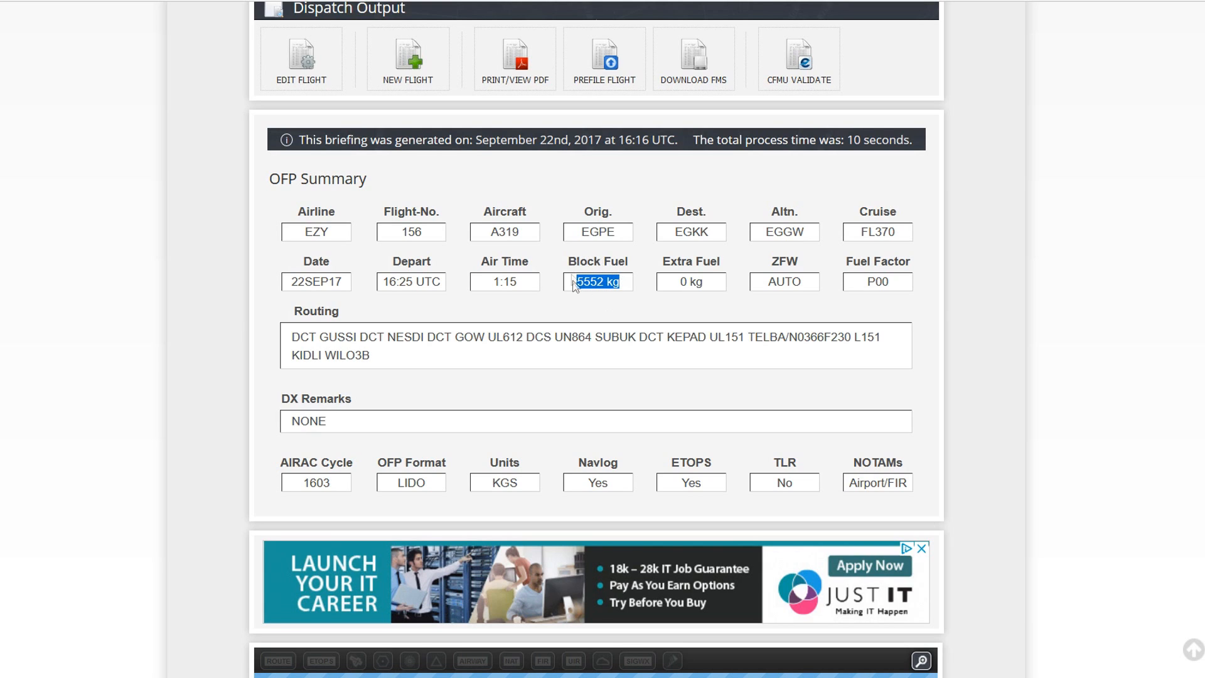
pyautogui.moveTo(576, 282); pyautogui.dragTo(626, 288)
# Step: Examine the Routing text in the OFP Summary, from the initial DCT entries to the WILO3B arrival
pyautogui.moveTo(294, 337); pyautogui.dragTo(312, 337)
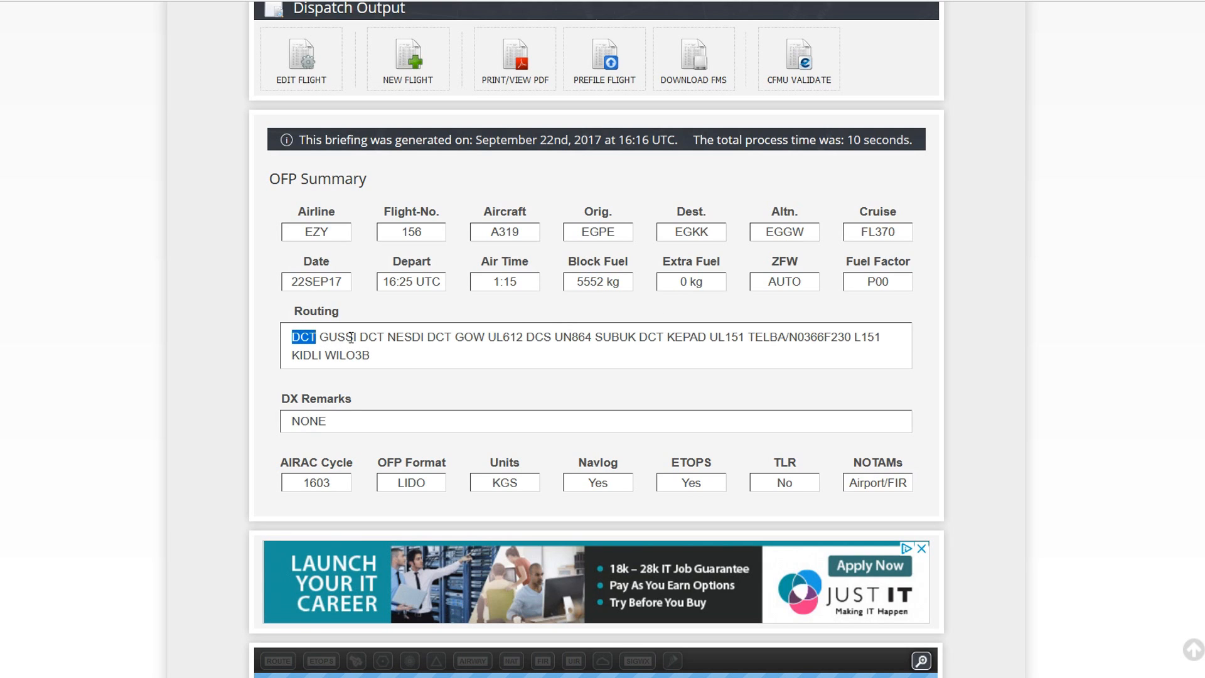
pyautogui.moveTo(344, 336); pyautogui.dragTo(497, 340)
pyautogui.click(497, 342)
pyautogui.moveTo(324, 357); pyautogui.dragTo(371, 356)
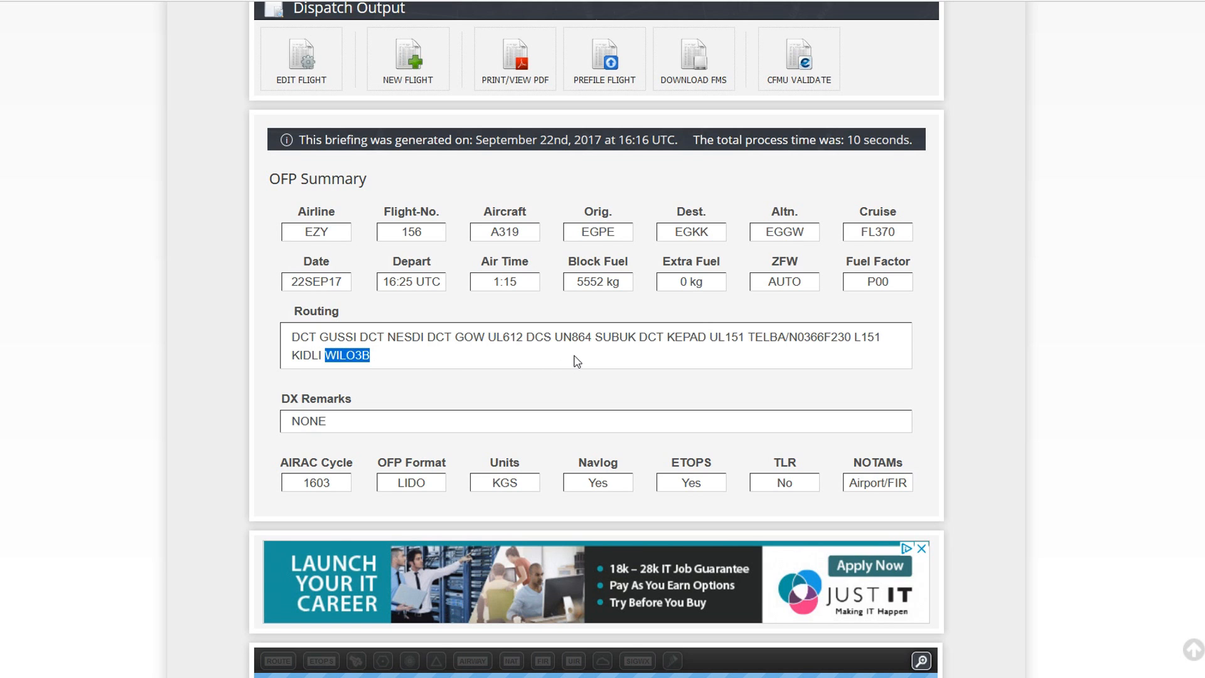
# Step: Show the briefing's route map and examine the route from EGPE down to southern England
pyautogui.scroll(-2, 573, 362)
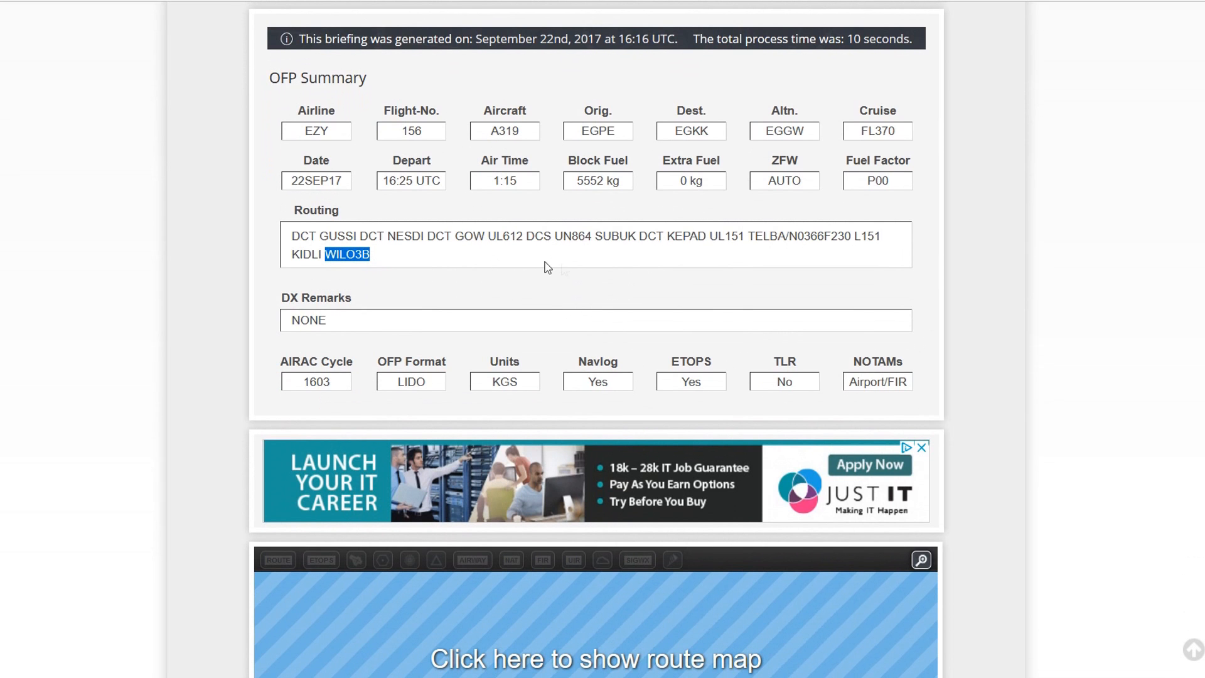
pyautogui.scroll(-10, 1017, 336)
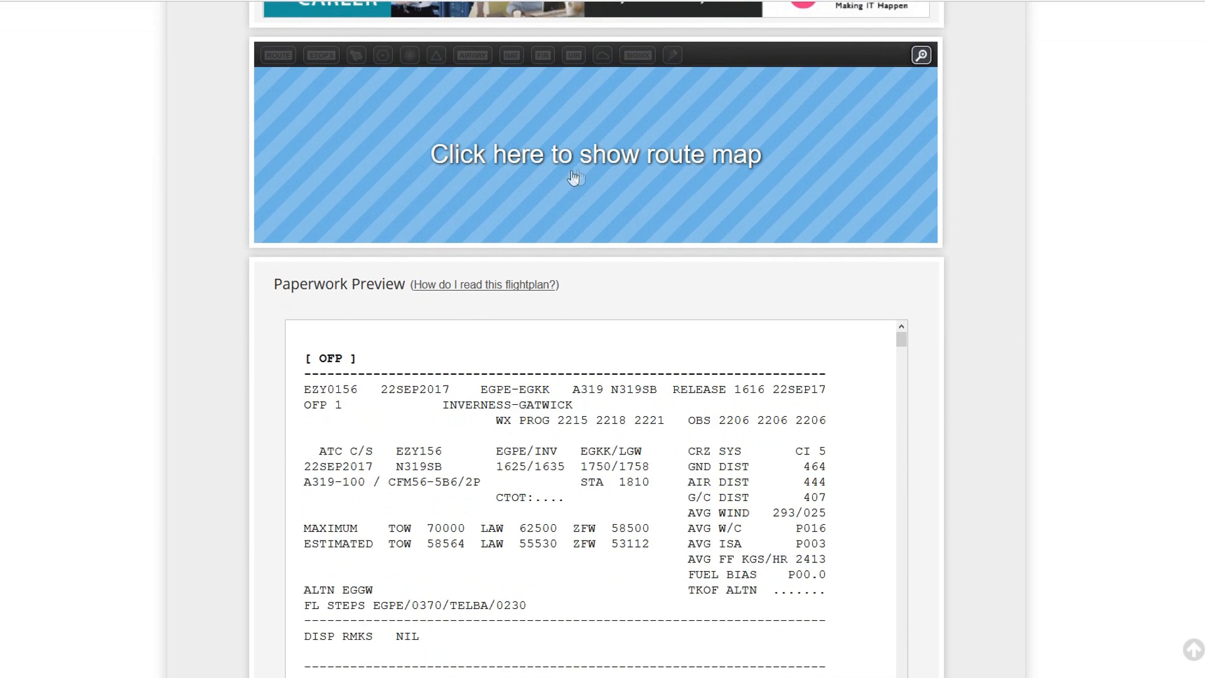
pyautogui.click(664, 198)
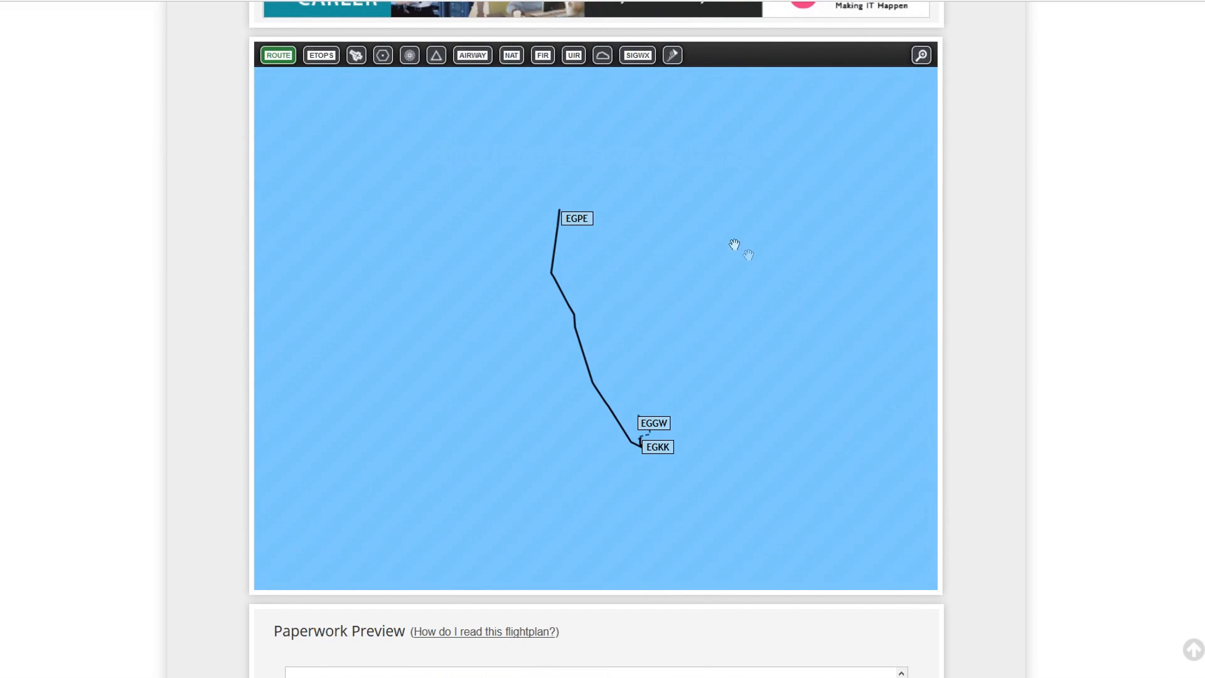
pyautogui.scroll(4, 654, 303)
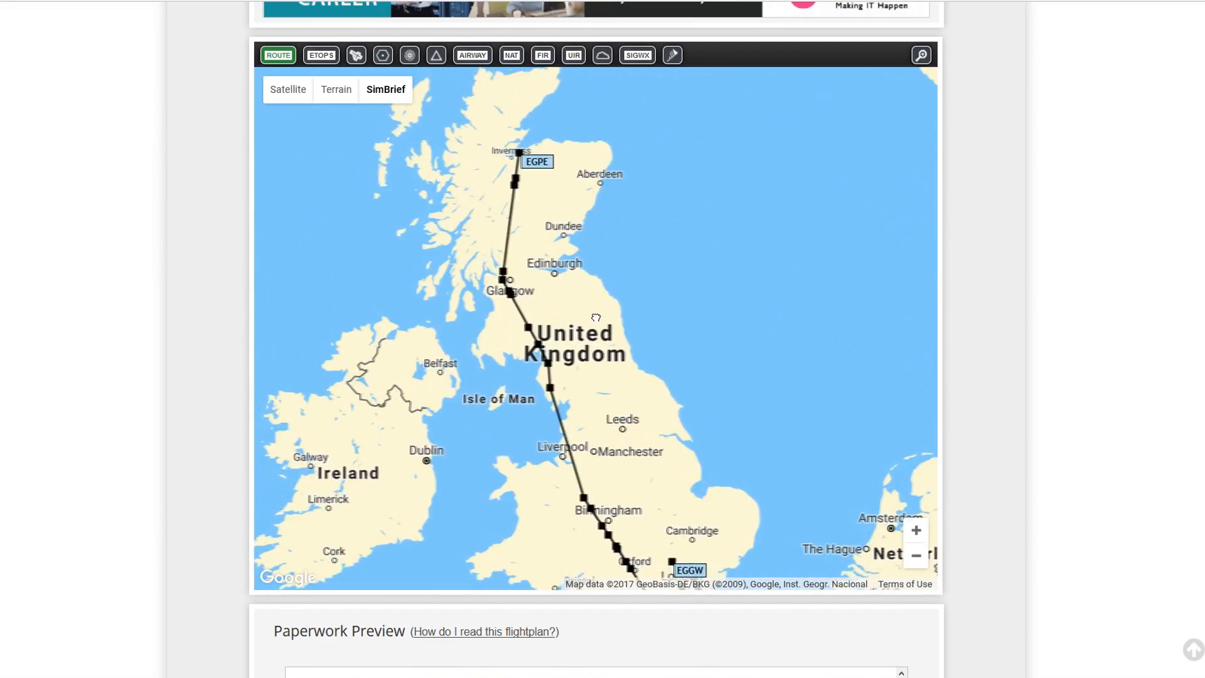
pyautogui.moveTo(600, 297); pyautogui.dragTo(598, 281)
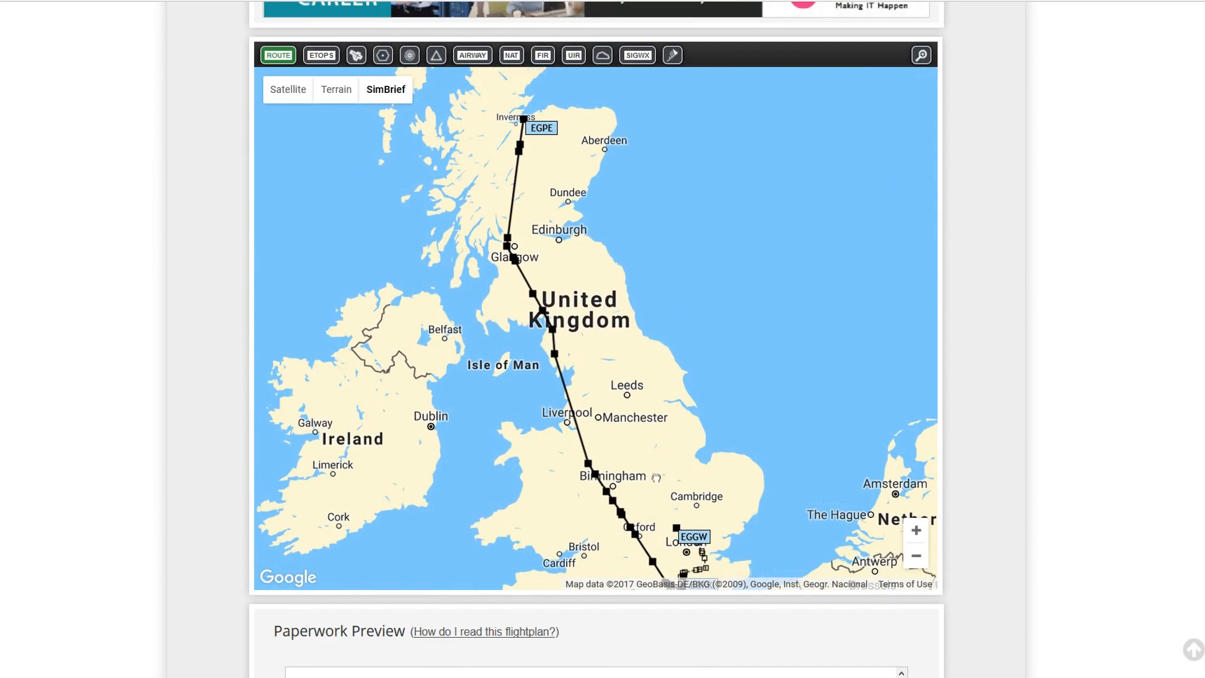
pyautogui.moveTo(655, 478); pyautogui.dragTo(647, 461)
# Step: Examine the Paperwork Preview's OFP header, including the CRZ SYS, AVG WIND and AVG ISA entries
pyautogui.scroll(-8, 987, 492)
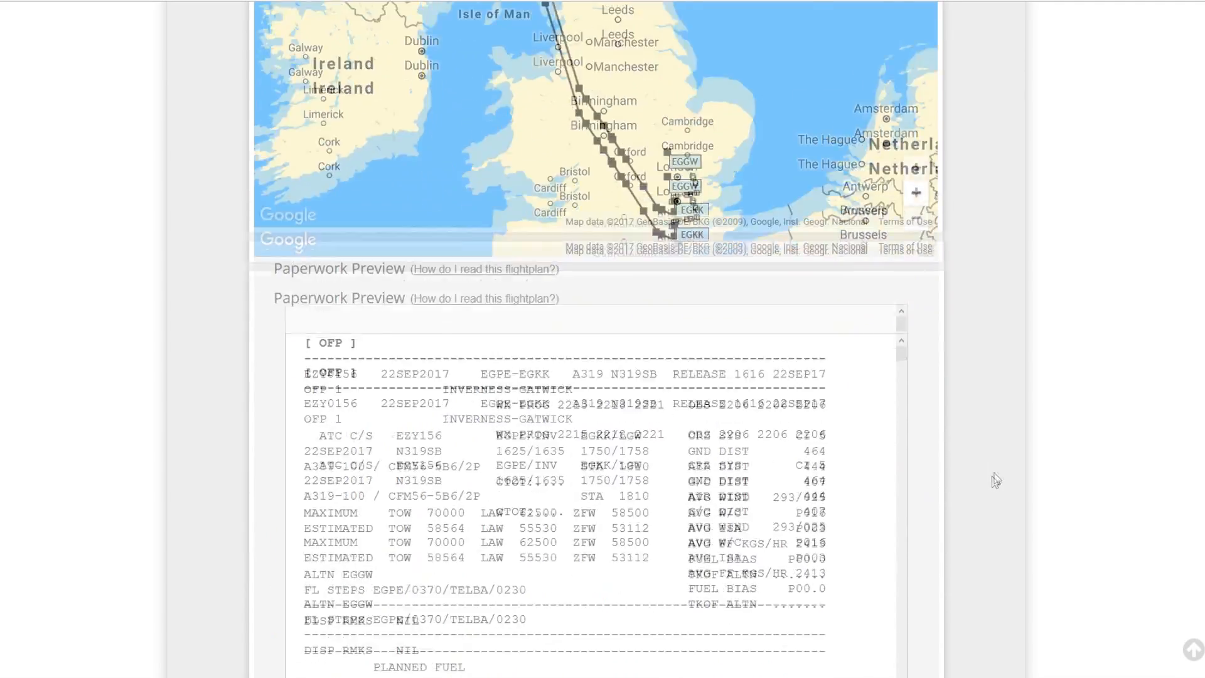
pyautogui.scroll(-2, 1019, 472)
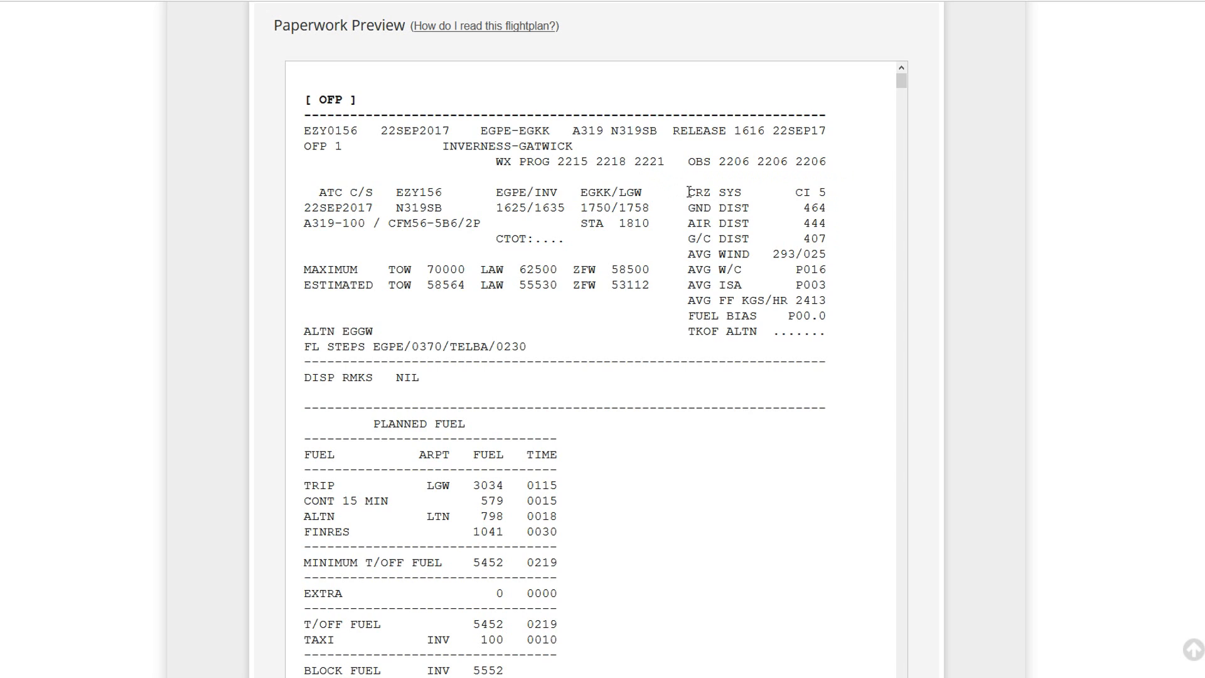
pyautogui.moveTo(691, 192); pyautogui.dragTo(826, 197)
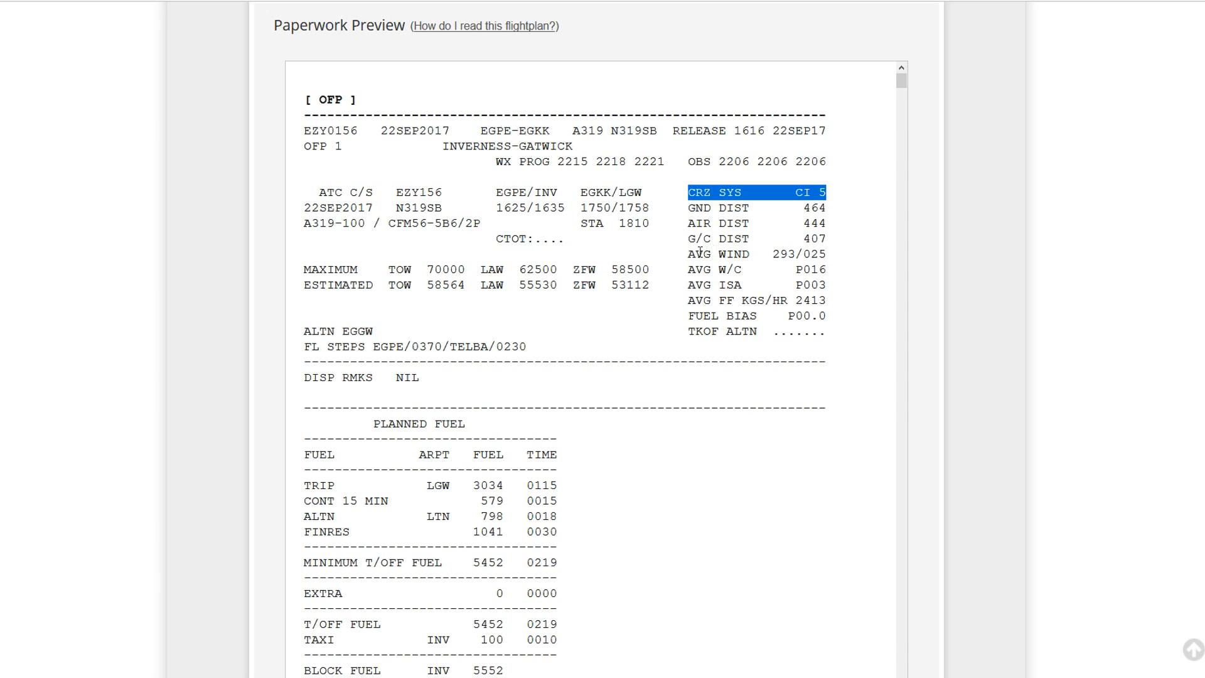
pyautogui.doubleClick(692, 254)
pyautogui.moveTo(728, 254); pyautogui.dragTo(825, 254)
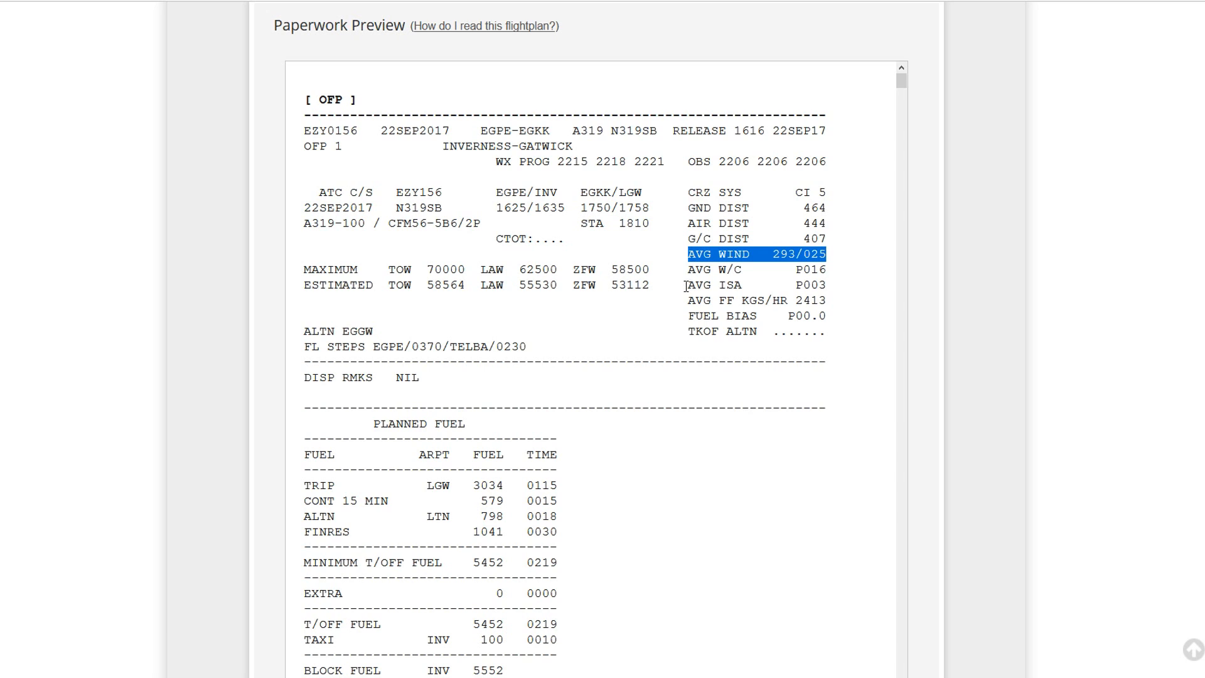
pyautogui.moveTo(690, 286); pyautogui.dragTo(833, 295)
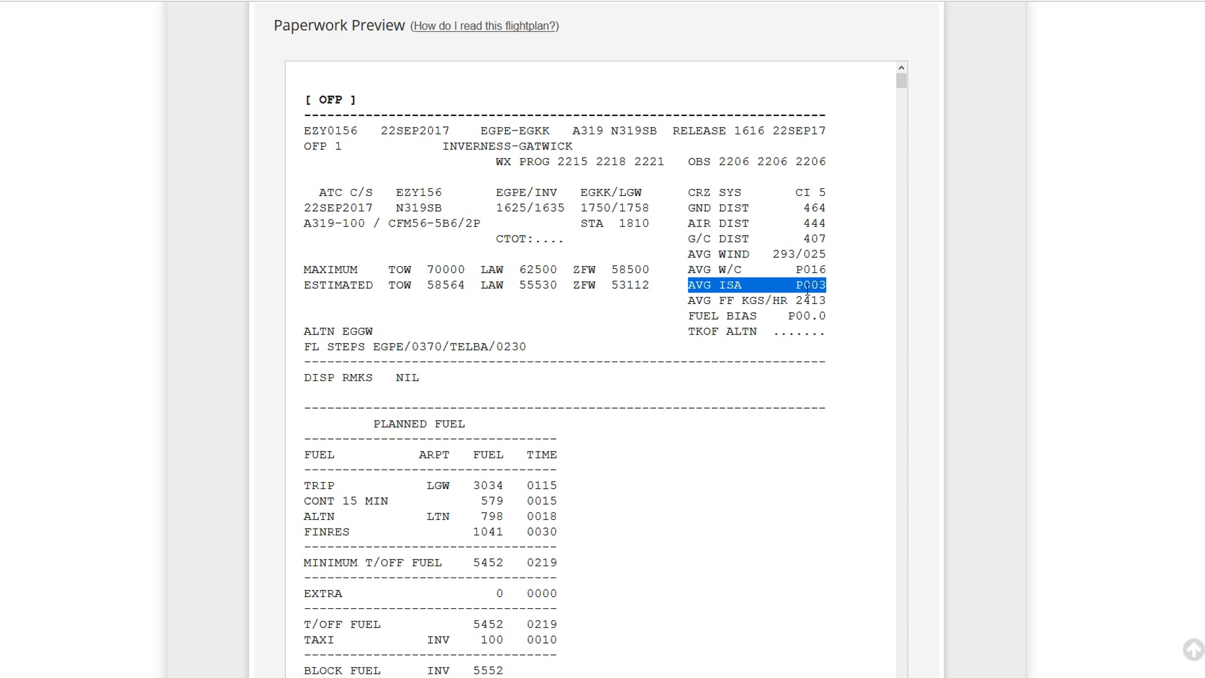
pyautogui.moveTo(827, 286); pyautogui.dragTo(799, 285)
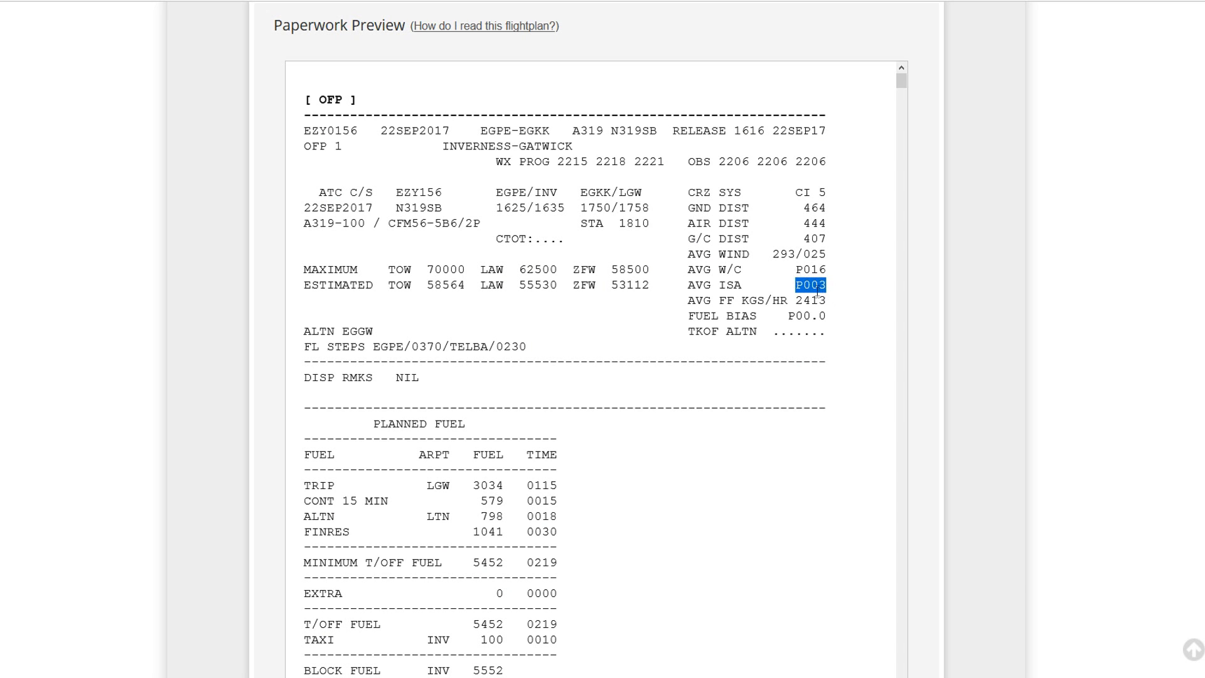
# Step: Examine the trip fuel and time, 15-minute contingency and alternate fuel entries in the OFP's PLANNED FUEL table
pyautogui.scroll(-3, 779, 370)
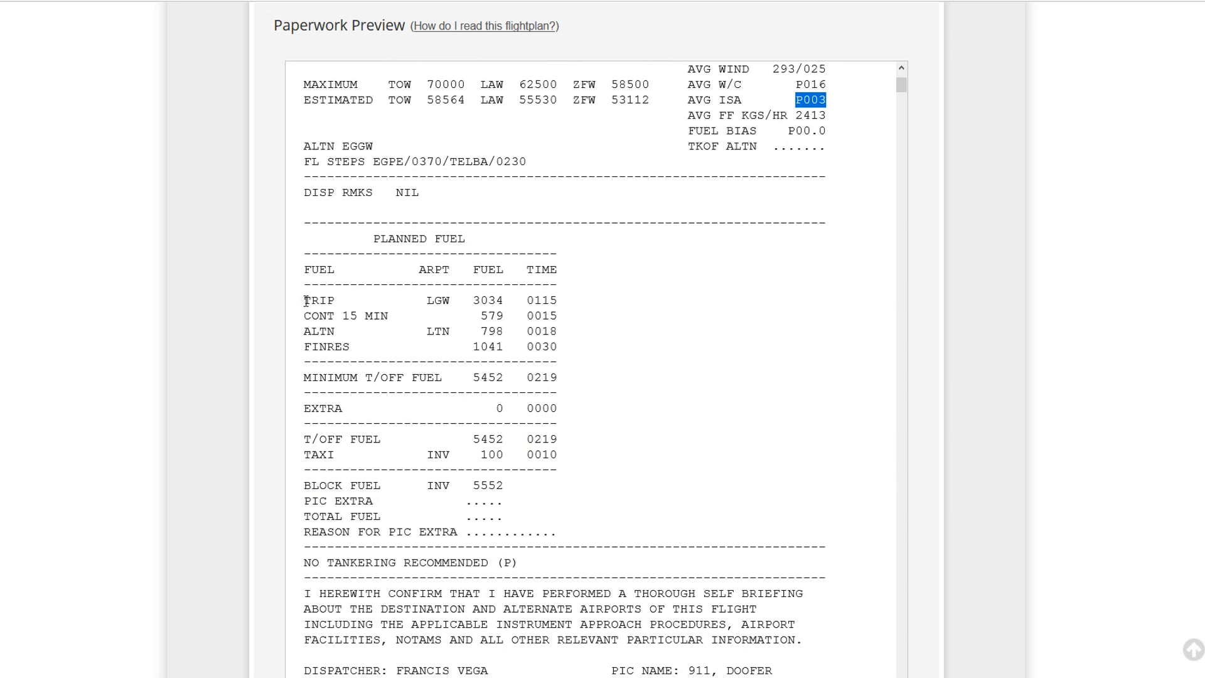
pyautogui.moveTo(475, 302); pyautogui.dragTo(505, 304)
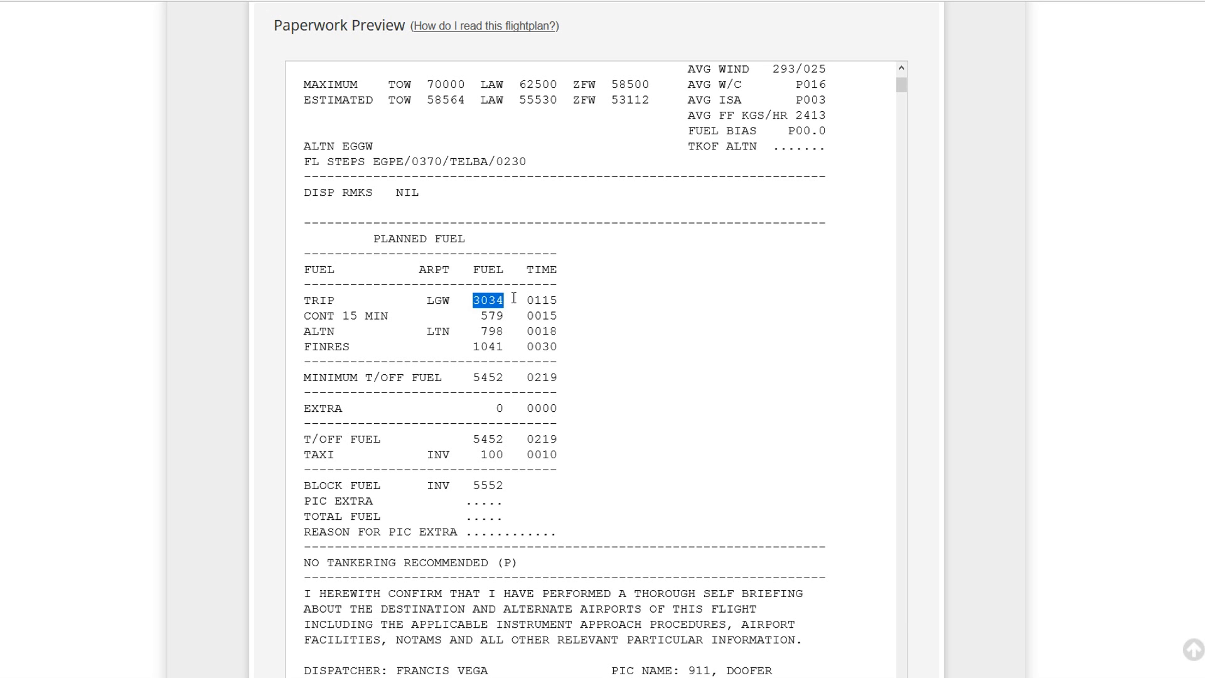
pyautogui.moveTo(528, 301); pyautogui.dragTo(563, 305)
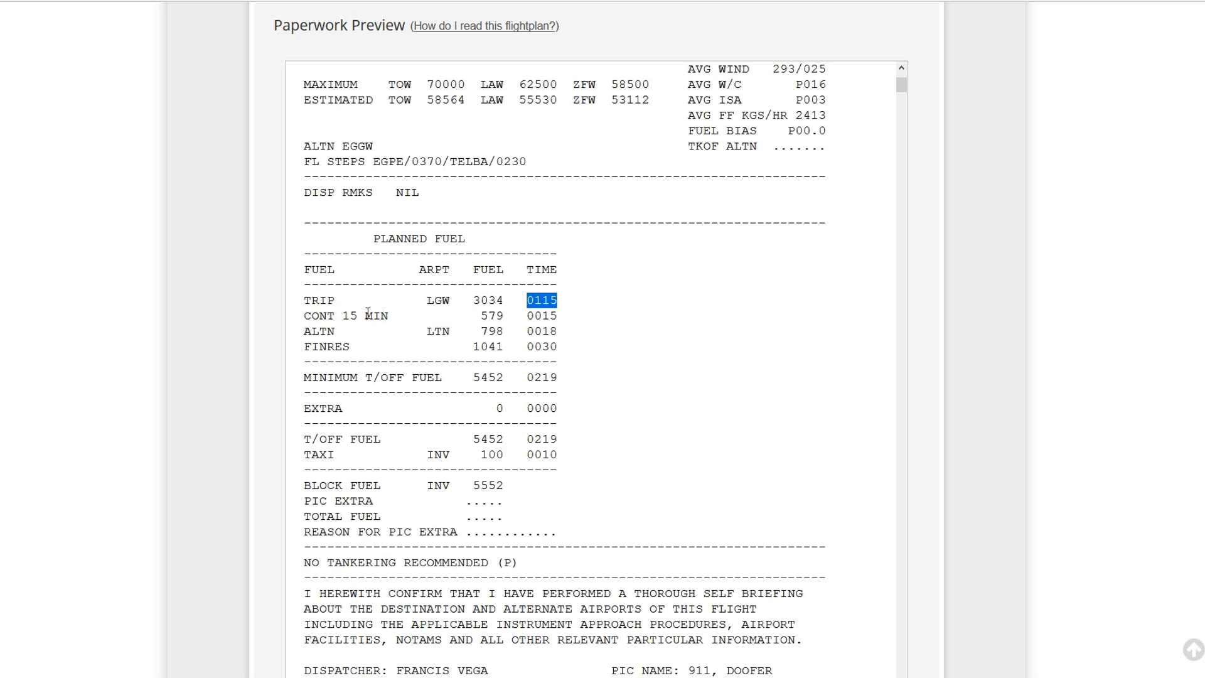
pyautogui.moveTo(482, 316); pyautogui.dragTo(502, 316)
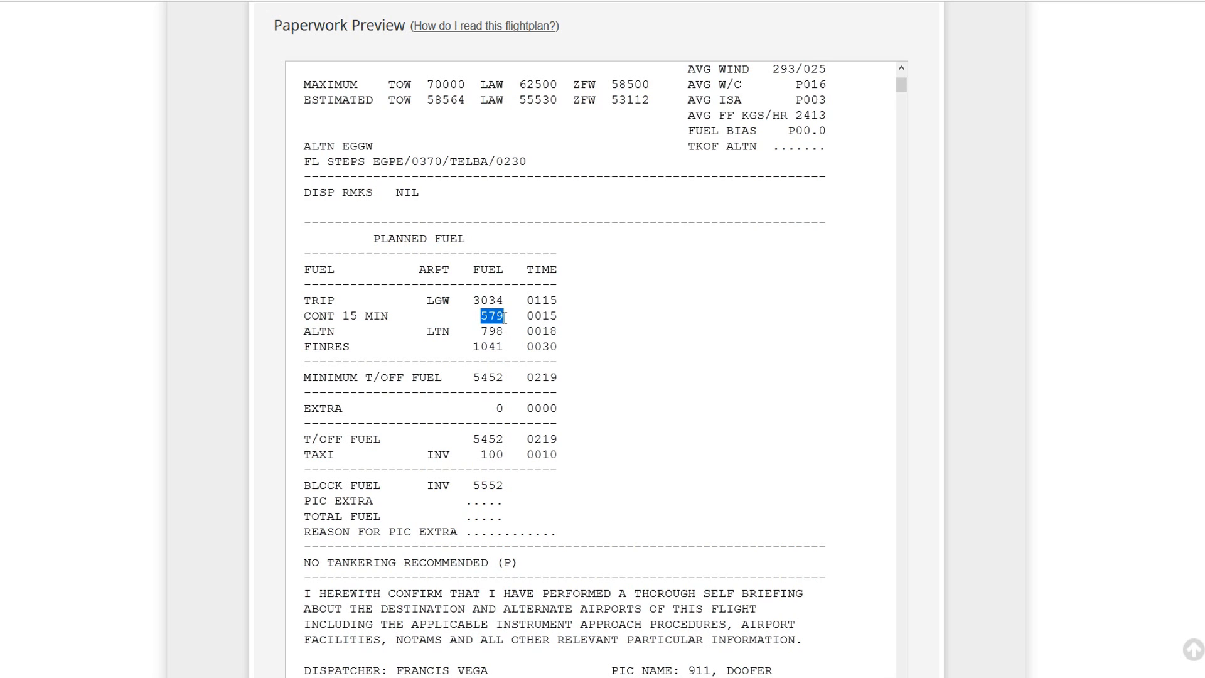
pyautogui.scroll(-2, 494, 327)
pyautogui.moveTo(483, 239); pyautogui.dragTo(505, 239)
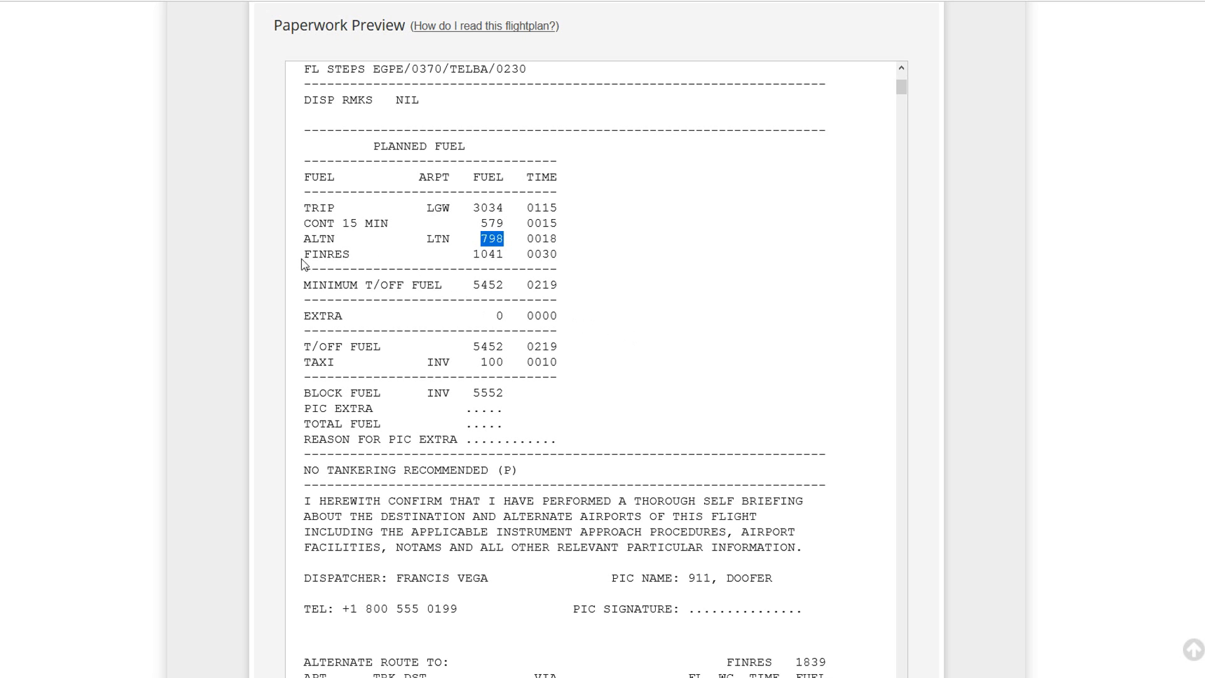
# Step: Examine the FINRES fuel and time and the BLOCK FUEL entry in the PLANNED FUEL table
pyautogui.moveTo(359, 255); pyautogui.dragTo(305, 255)
pyautogui.moveTo(475, 254); pyautogui.dragTo(505, 254)
pyautogui.click(482, 255)
pyautogui.moveTo(502, 255); pyautogui.dragTo(473, 255)
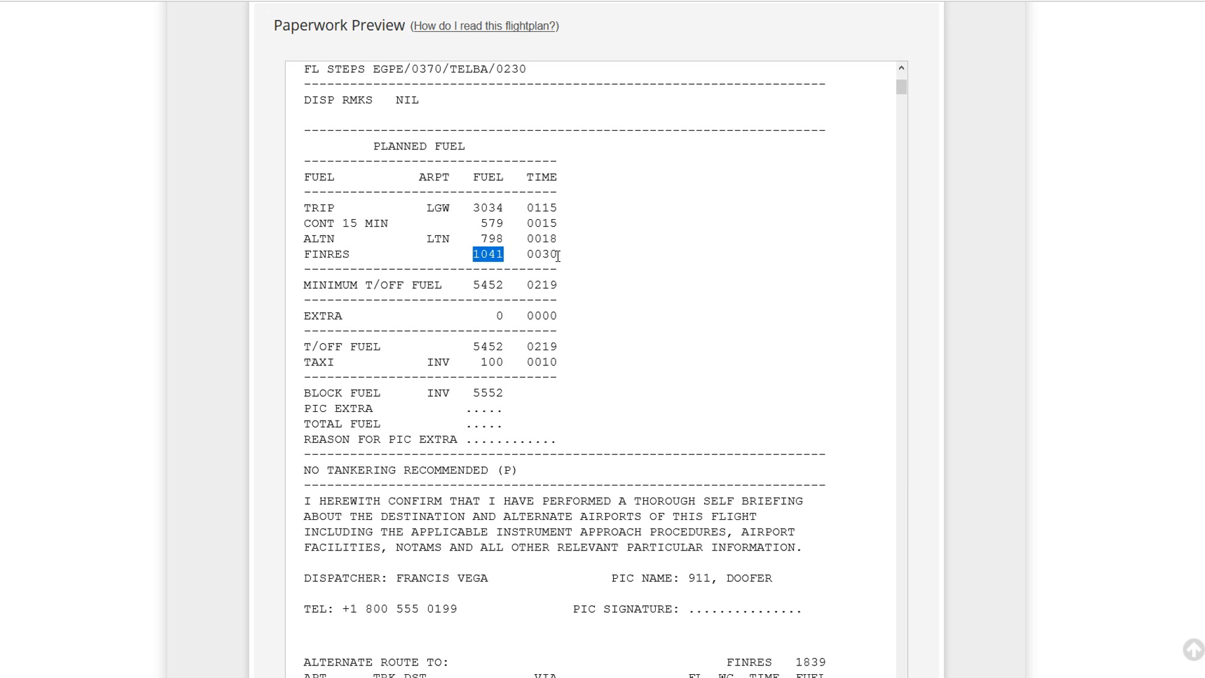
pyautogui.moveTo(558, 256); pyautogui.dragTo(527, 255)
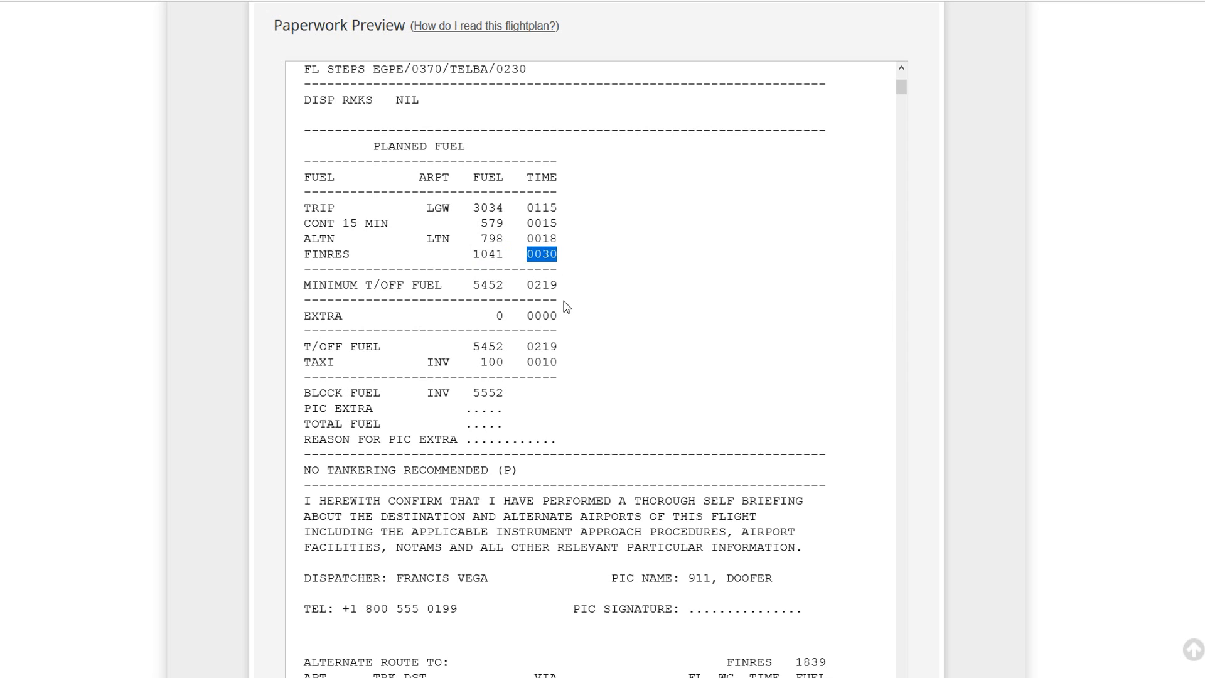
pyautogui.scroll(-3, 563, 303)
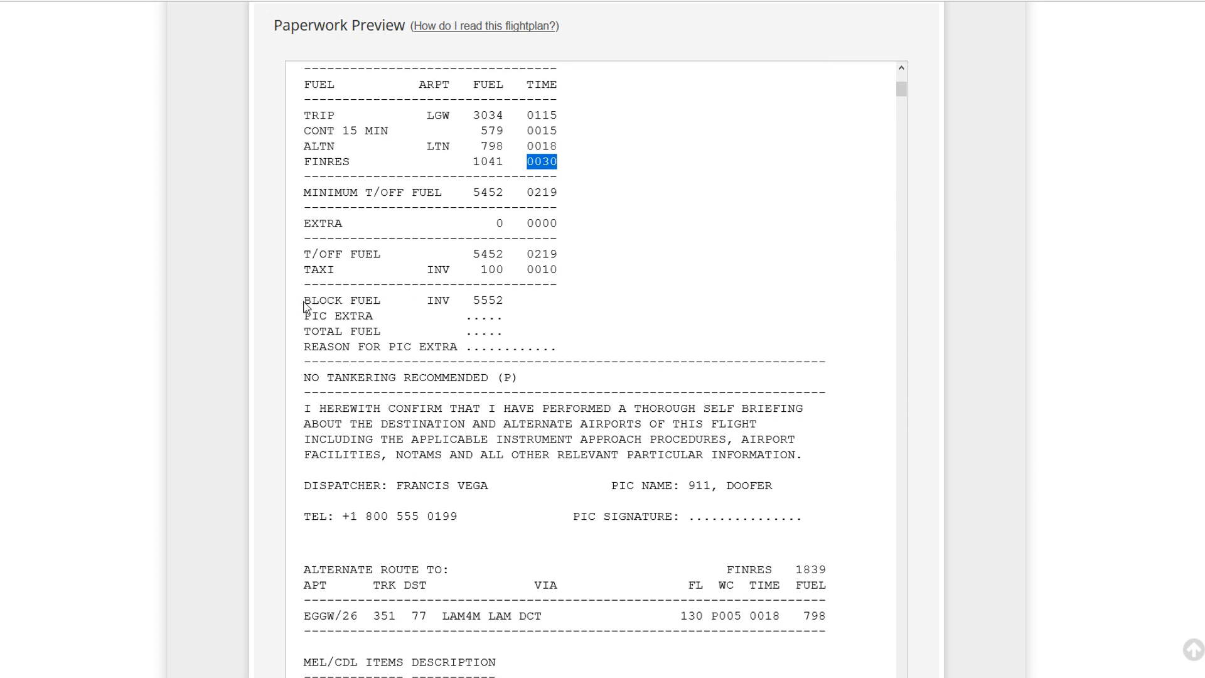
pyautogui.moveTo(473, 300); pyautogui.dragTo(506, 302)
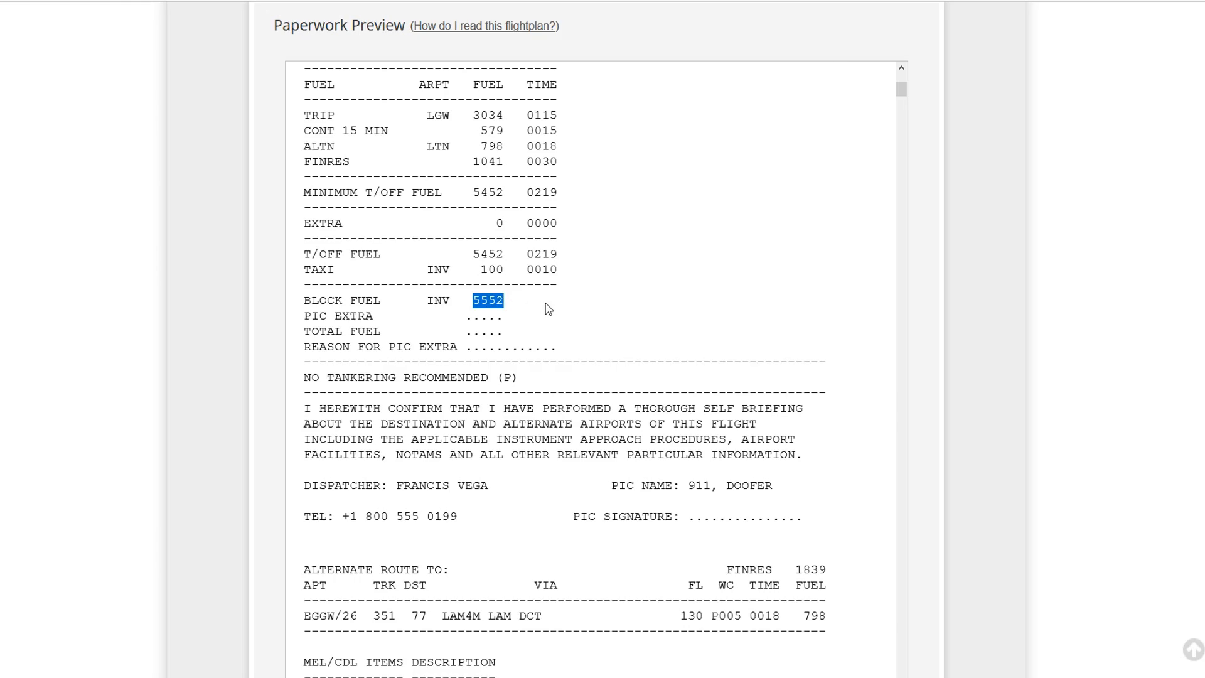
# Step: Examine the dispatcher, PIC name and telephone entries below the OFP's self-briefing statement
pyautogui.scroll(-5, 551, 301)
pyautogui.scroll(-2, 554, 290)
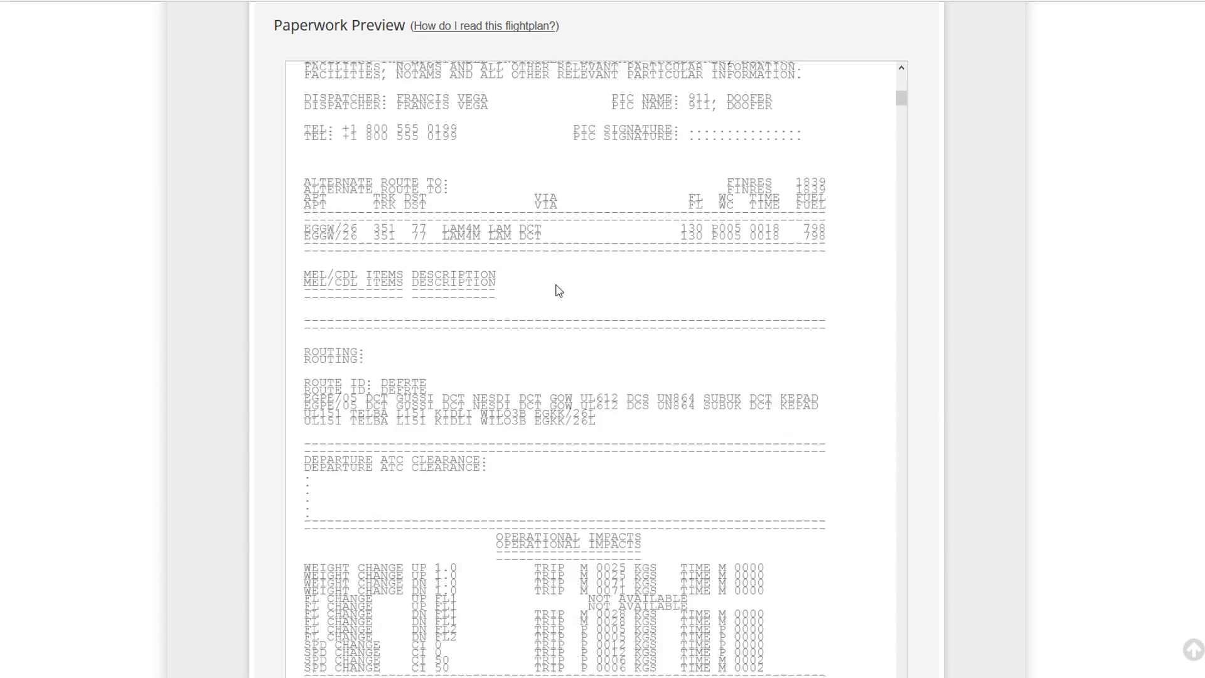
pyautogui.scroll(3, 544, 234)
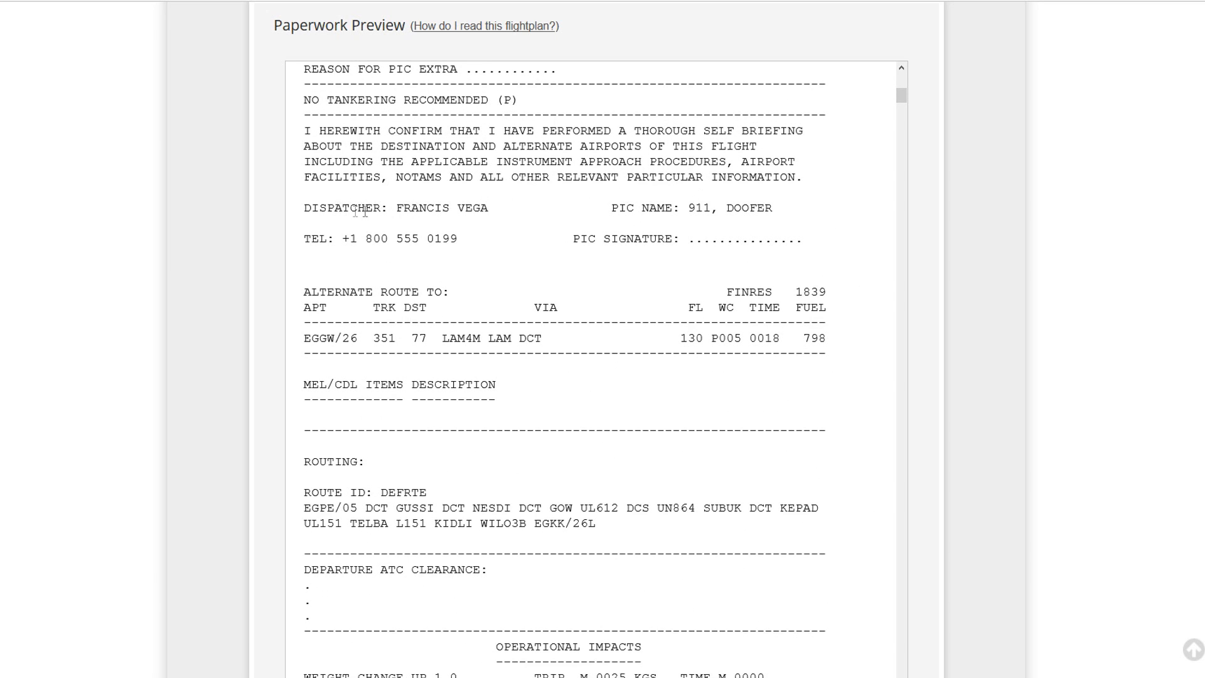
pyautogui.moveTo(397, 207); pyautogui.dragTo(489, 207)
pyautogui.moveTo(612, 208); pyautogui.dragTo(800, 214)
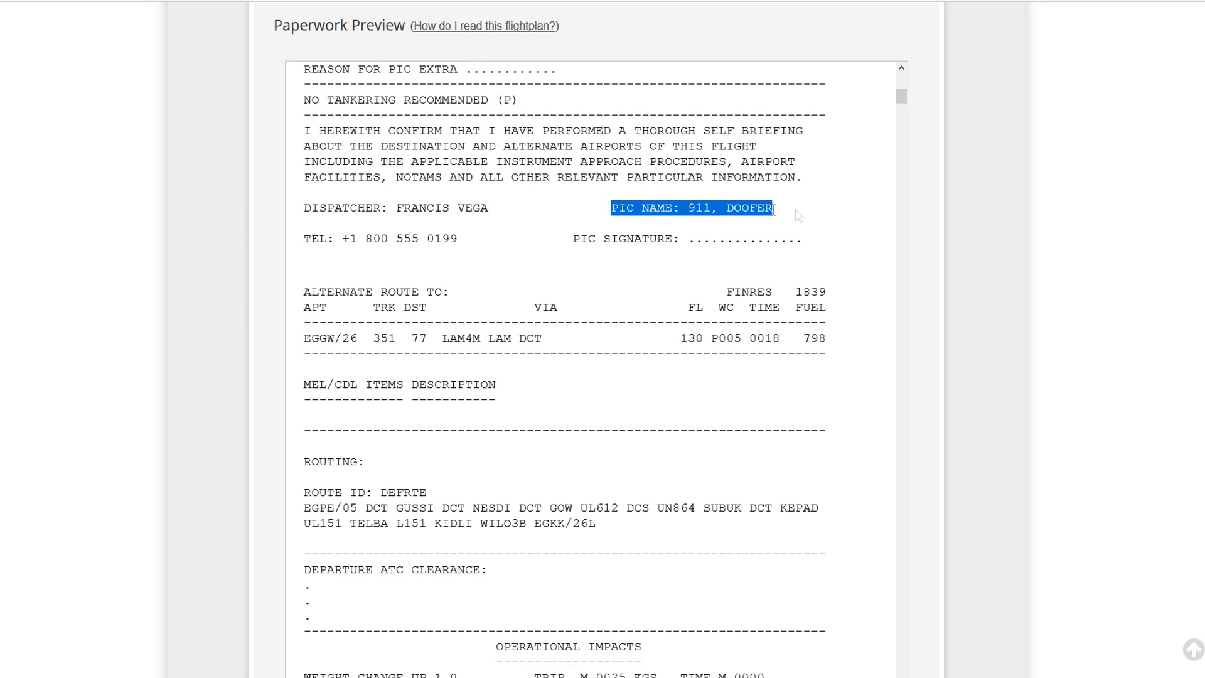
pyautogui.moveTo(320, 240); pyautogui.dragTo(491, 240)
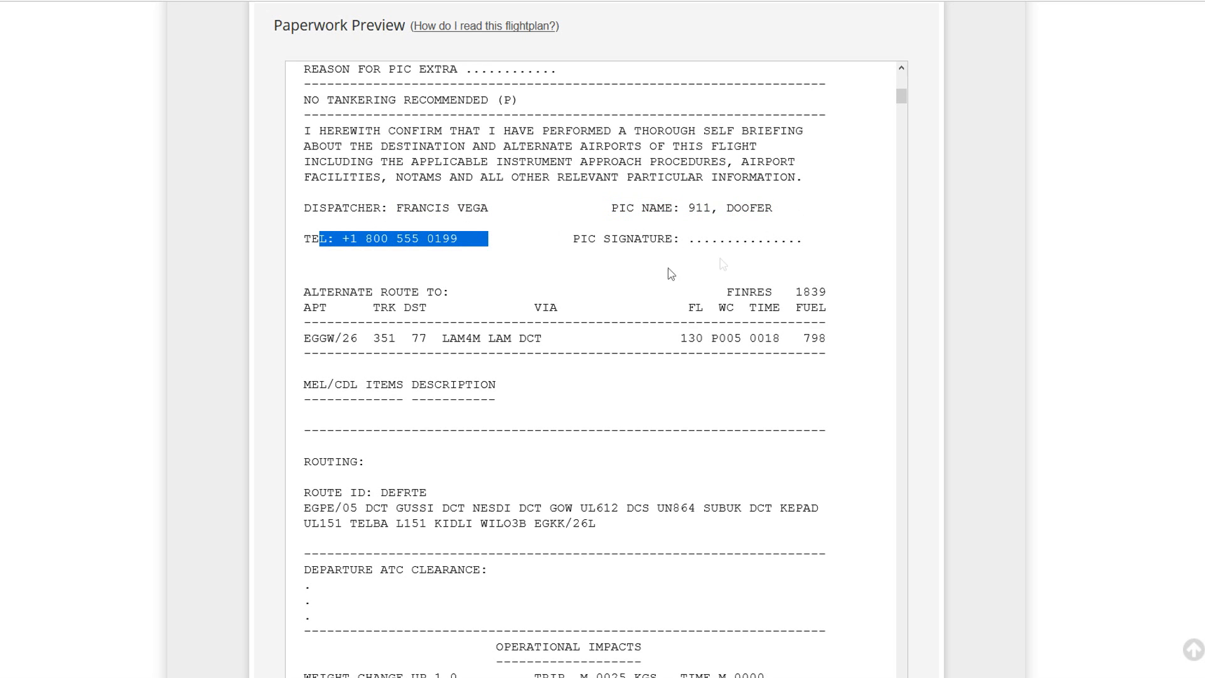
# Step: Examine the OFP's ROUTING section, from the departure airport and runway to the WILO3B arrival and destination runway
pyautogui.scroll(-2, 597, 302)
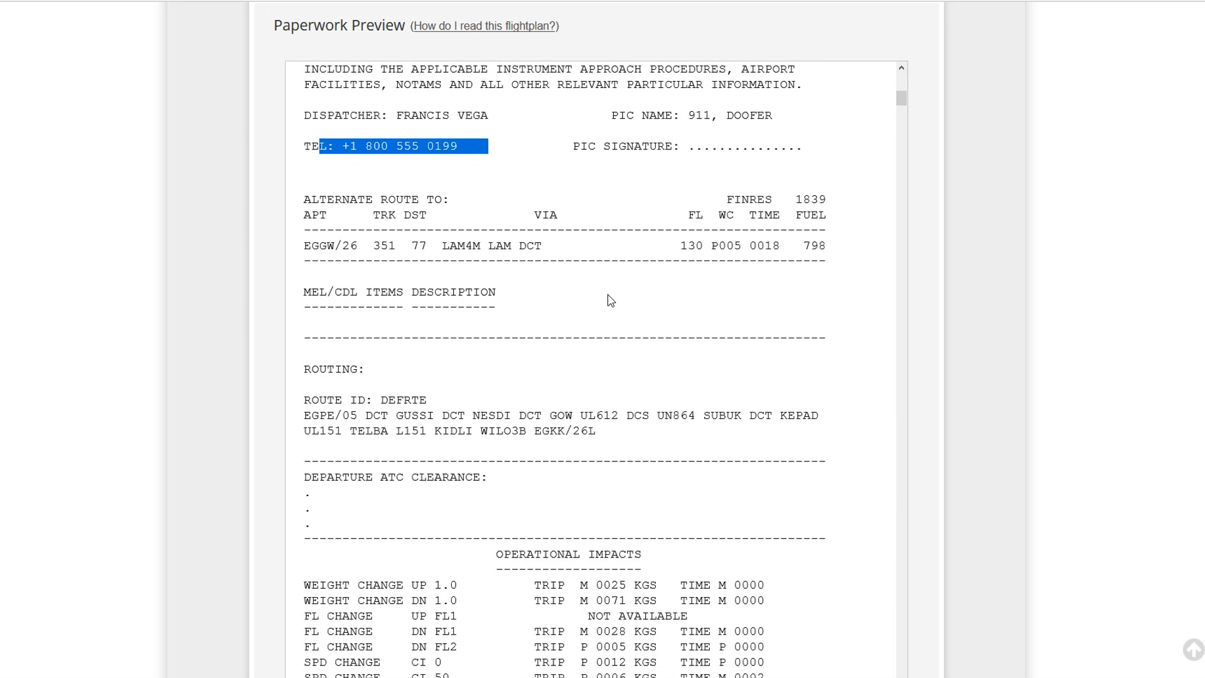
pyautogui.scroll(-4, 608, 298)
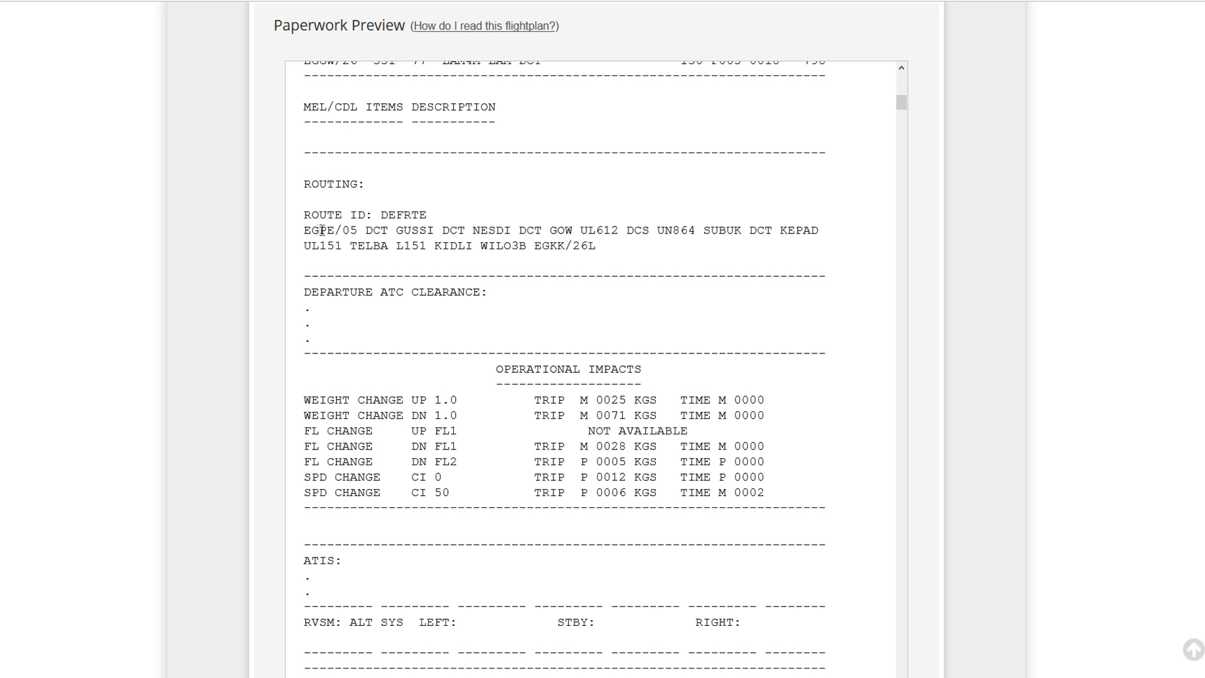
pyautogui.moveTo(357, 230); pyautogui.dragTo(307, 230)
pyautogui.click(365, 230)
pyautogui.moveTo(481, 246); pyautogui.dragTo(597, 254)
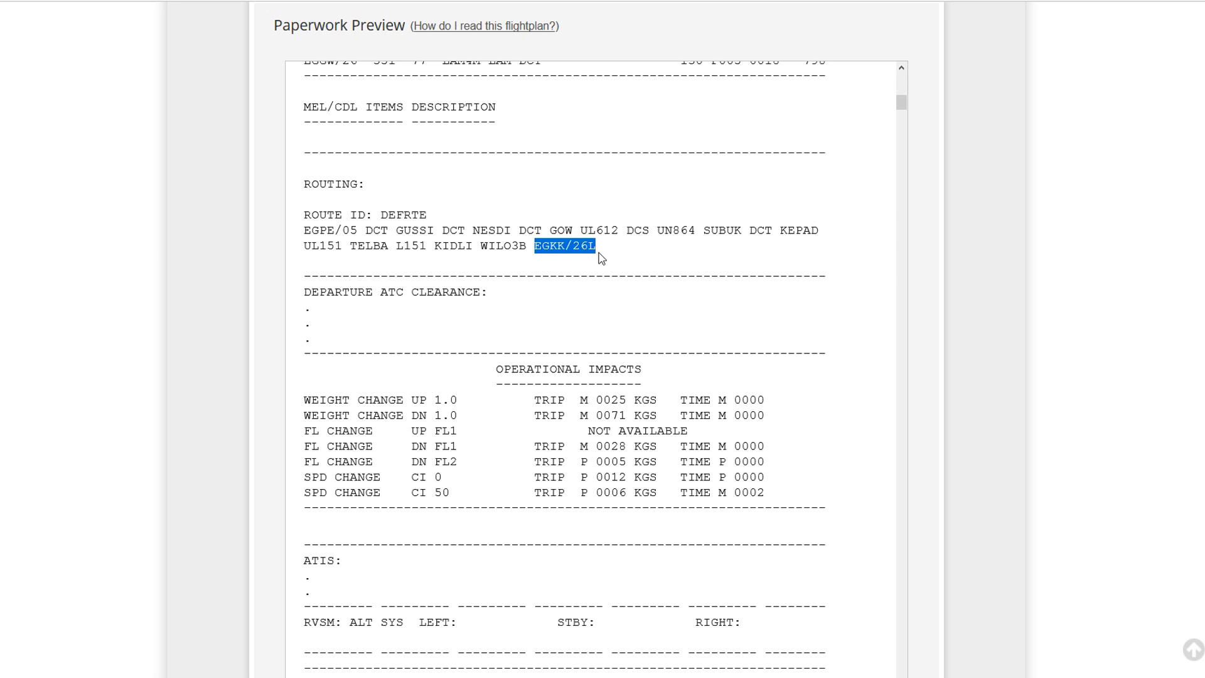
# Step: Examine the estimated OUT and OFF times in the OFP's TIMES table, including the Zulu and local notation
pyautogui.scroll(-8, 796, 309)
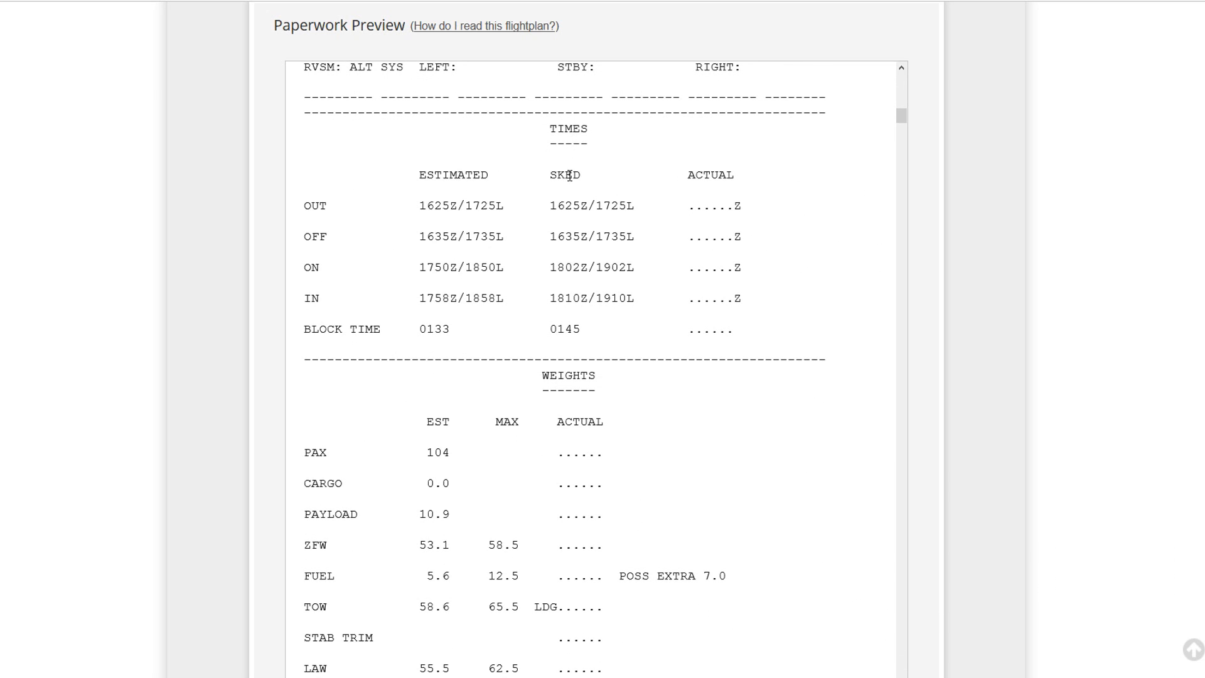
pyautogui.moveTo(308, 207); pyautogui.dragTo(320, 207)
pyautogui.click(335, 207)
pyautogui.moveTo(306, 209); pyautogui.dragTo(325, 208)
pyautogui.moveTo(420, 206); pyautogui.dragTo(509, 205)
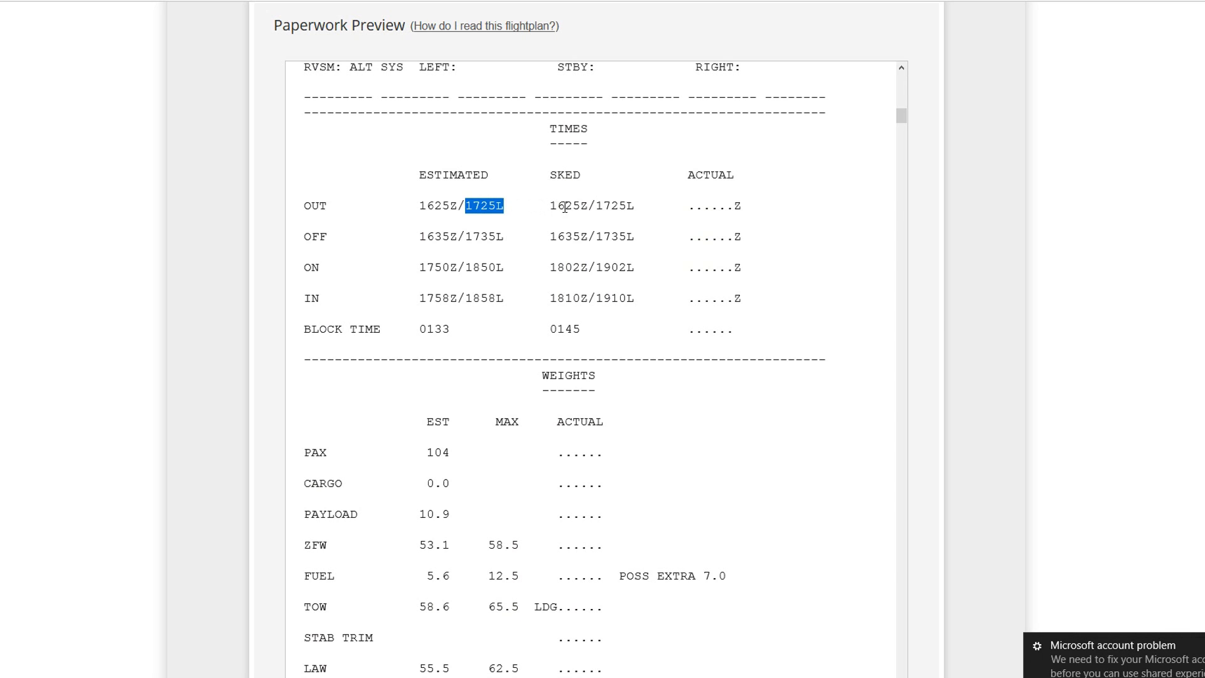
pyautogui.moveTo(304, 236); pyautogui.dragTo(327, 237)
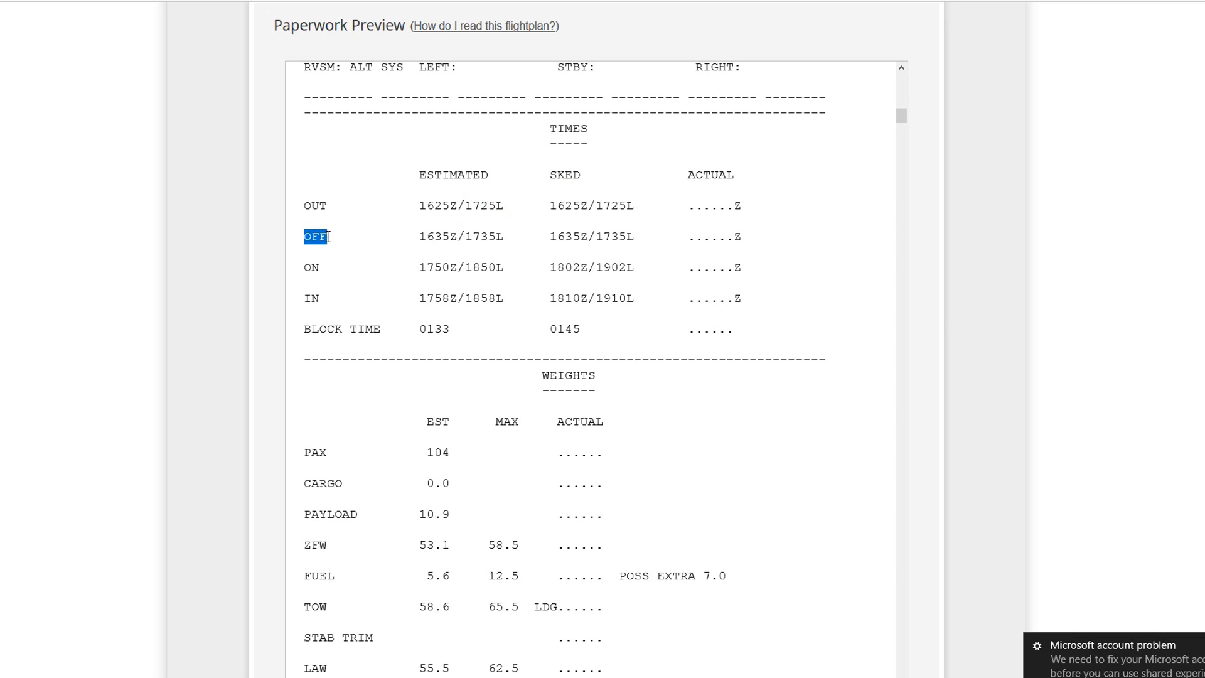
pyautogui.moveTo(422, 237); pyautogui.dragTo(426, 236)
pyautogui.click(441, 239)
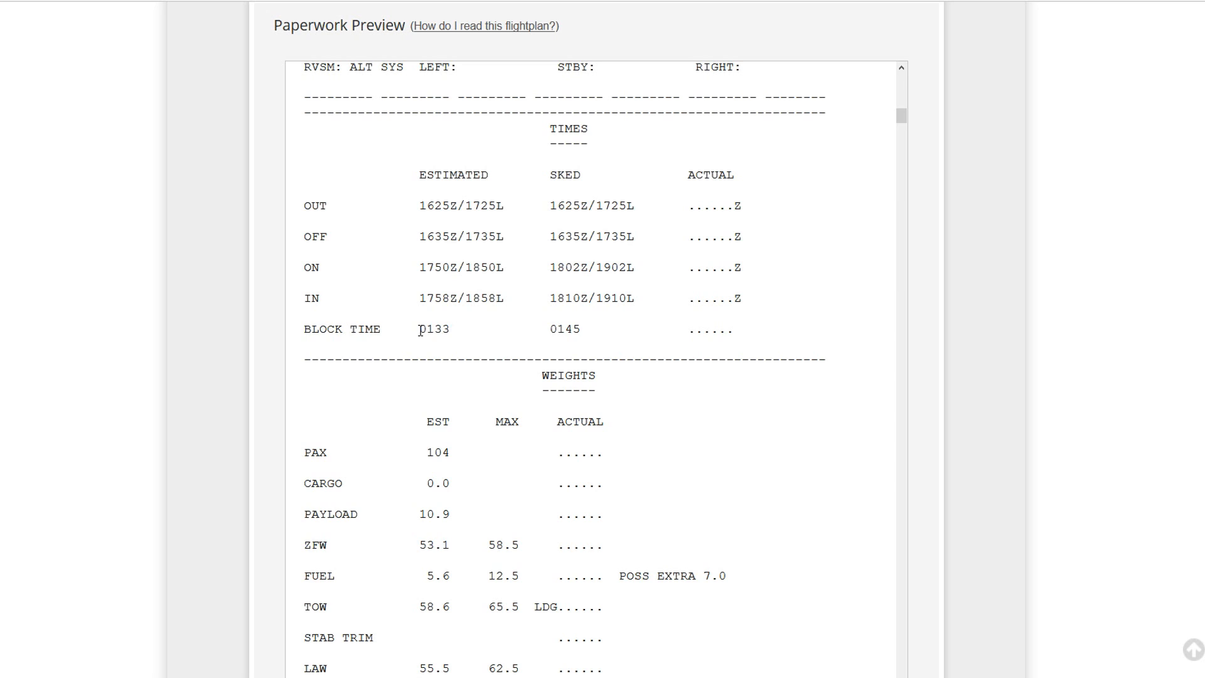
# Step: Examine the estimated BLOCK TIME entry in the TIMES table
pyautogui.moveTo(420, 331); pyautogui.dragTo(453, 329)
pyautogui.click(454, 329)
pyautogui.moveTo(421, 331); pyautogui.dragTo(425, 331)
pyautogui.click(436, 328)
pyautogui.doubleClick(441, 328)
# Step: Examine the WEIGHTS table's PAX, CARGO, ZFW and FUEL entries in the OFP
pyautogui.scroll(-3, 563, 325)
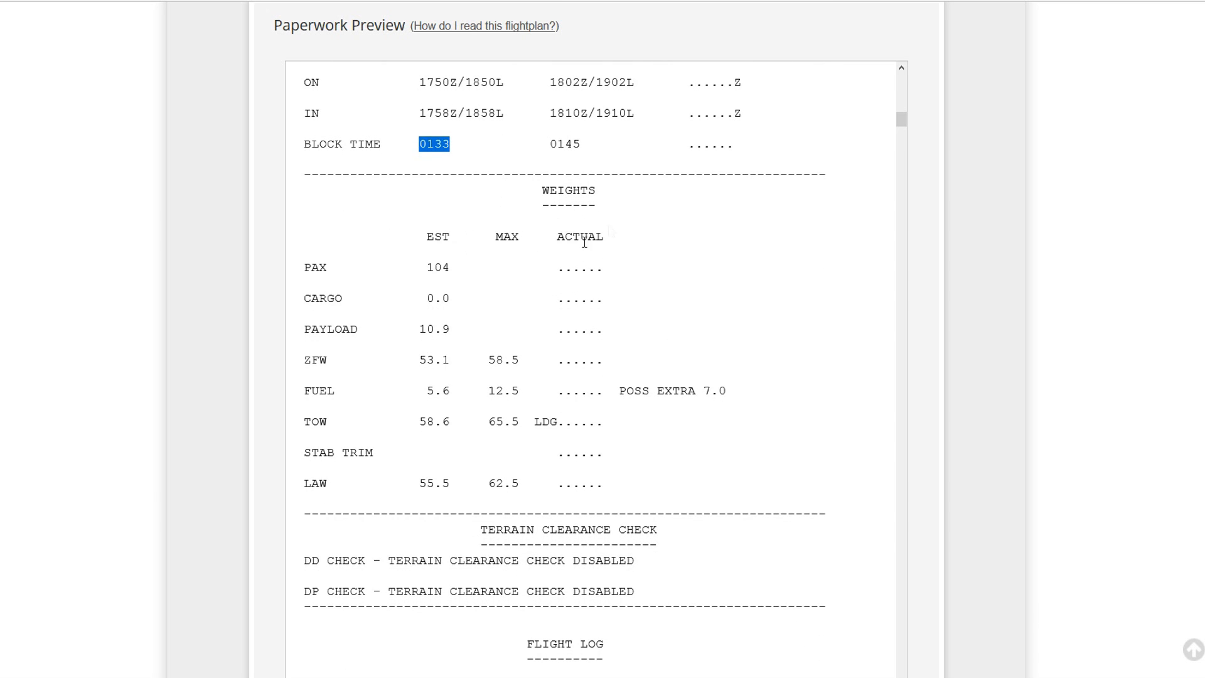
pyautogui.moveTo(304, 267); pyautogui.dragTo(449, 267)
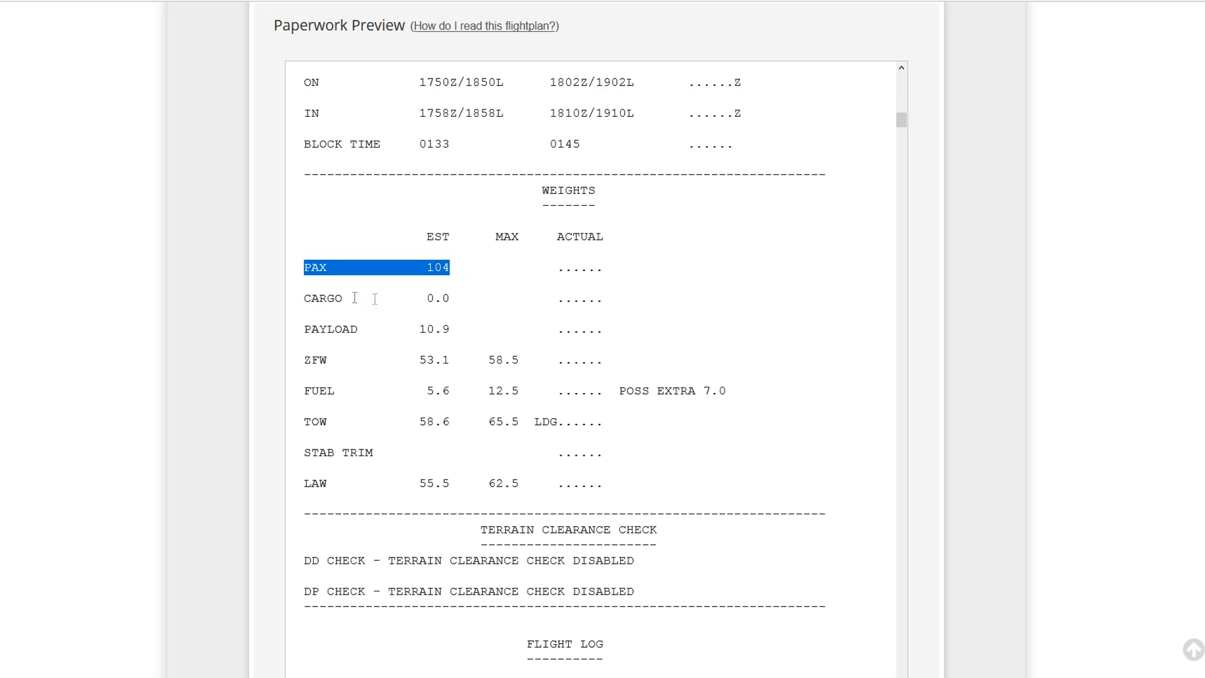
pyautogui.moveTo(457, 300); pyautogui.dragTo(304, 300)
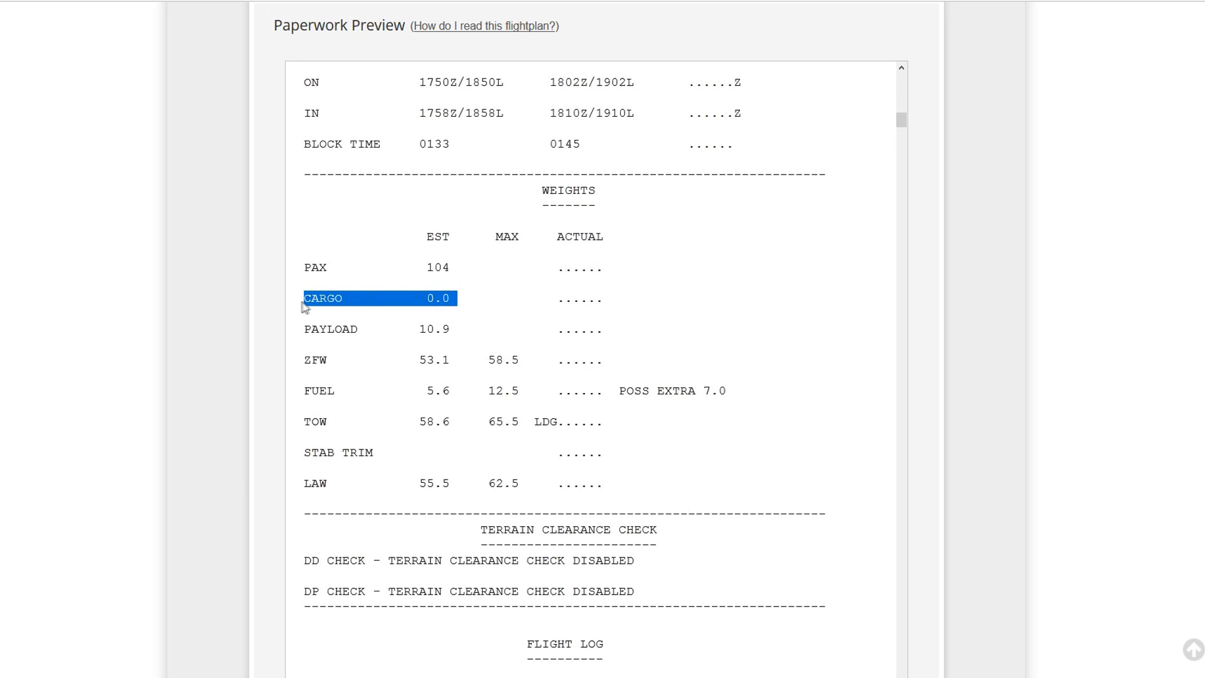
pyautogui.moveTo(305, 360); pyautogui.dragTo(519, 357)
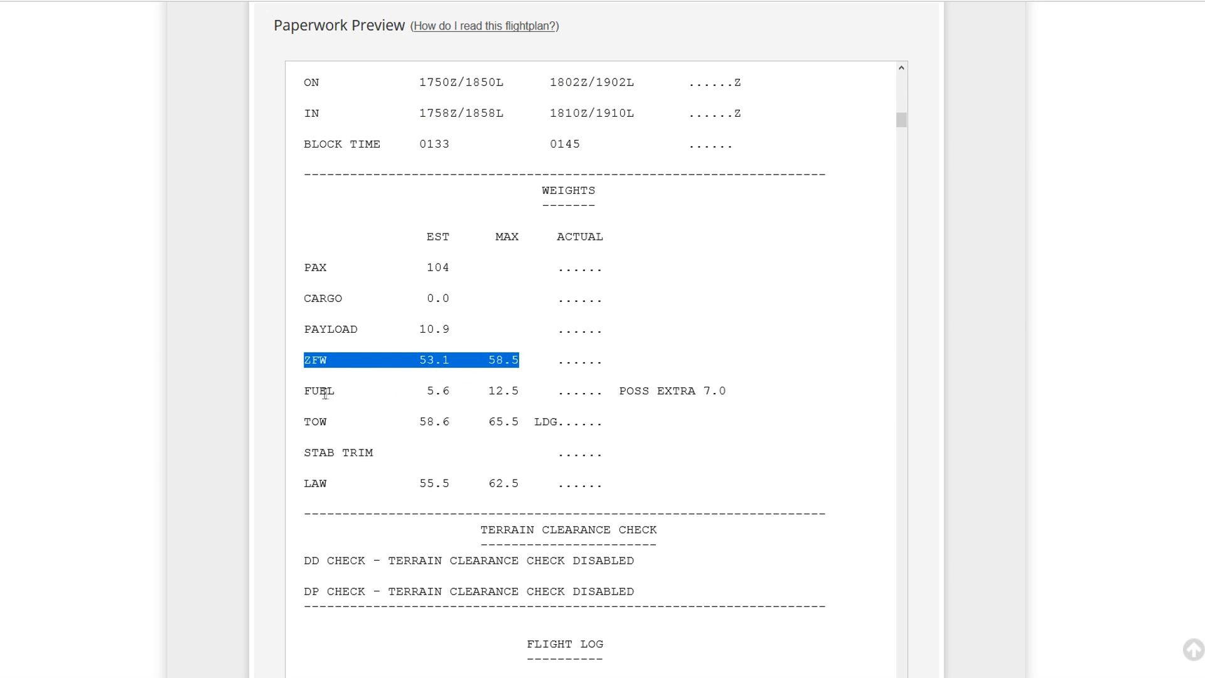
pyautogui.moveTo(308, 389); pyautogui.dragTo(449, 393)
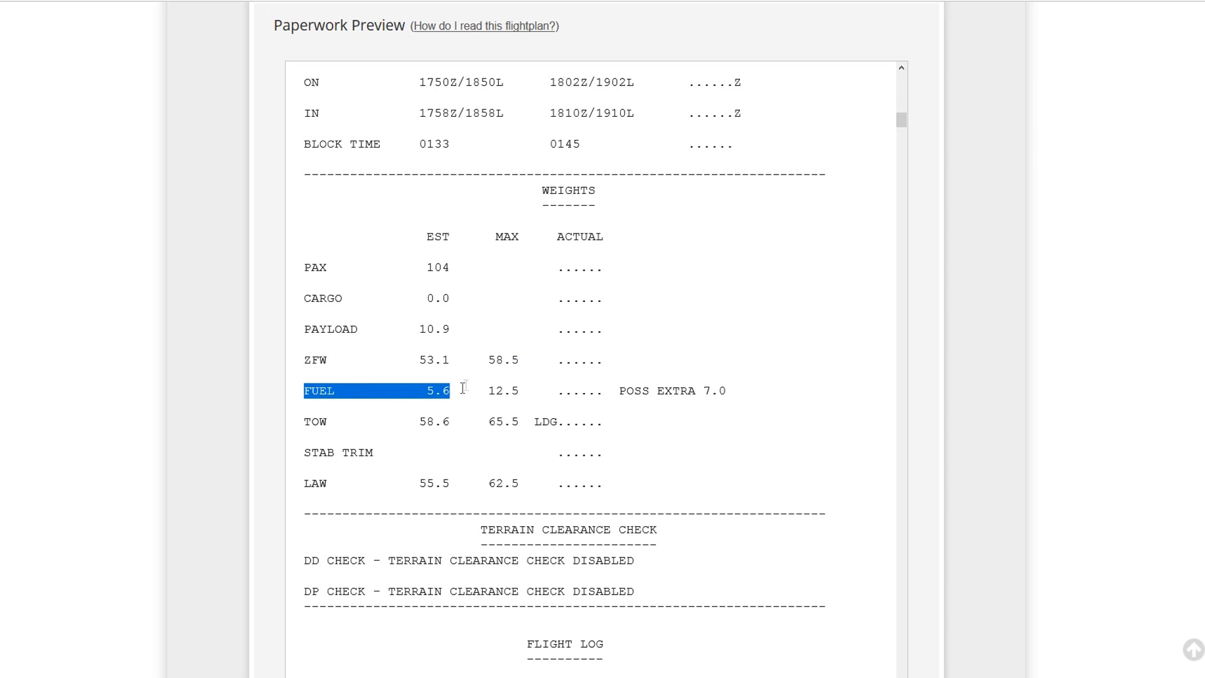
pyautogui.scroll(9, 470, 393)
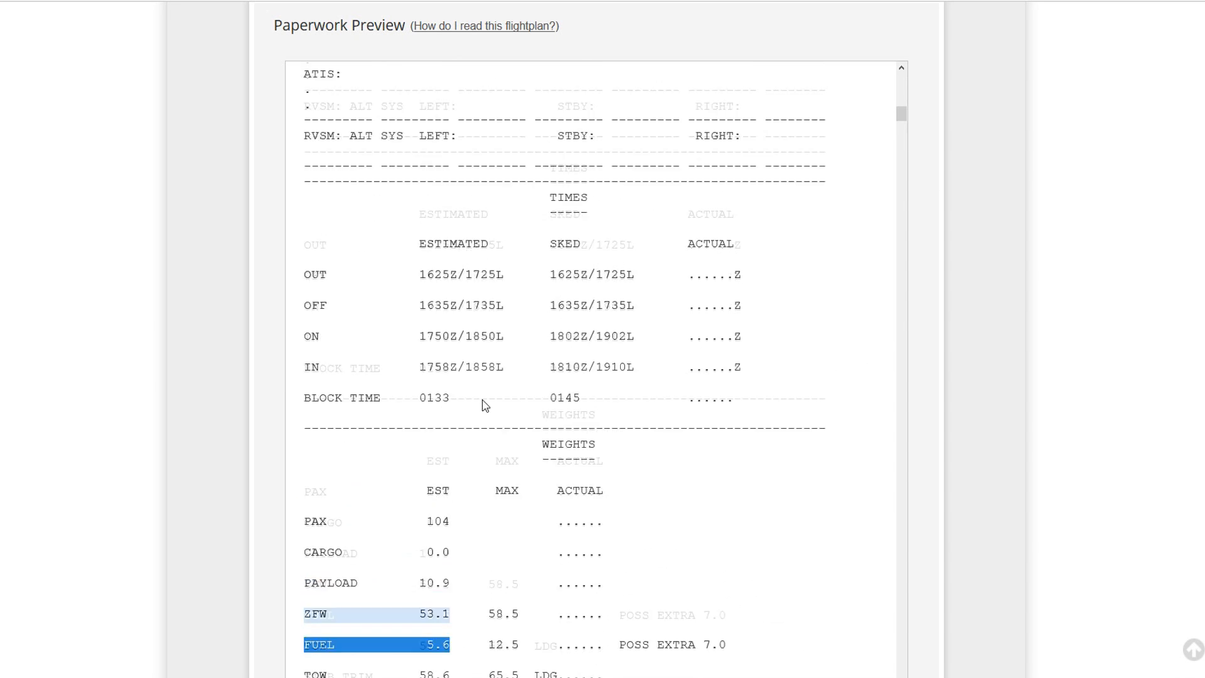
pyautogui.scroll(-9, 490, 405)
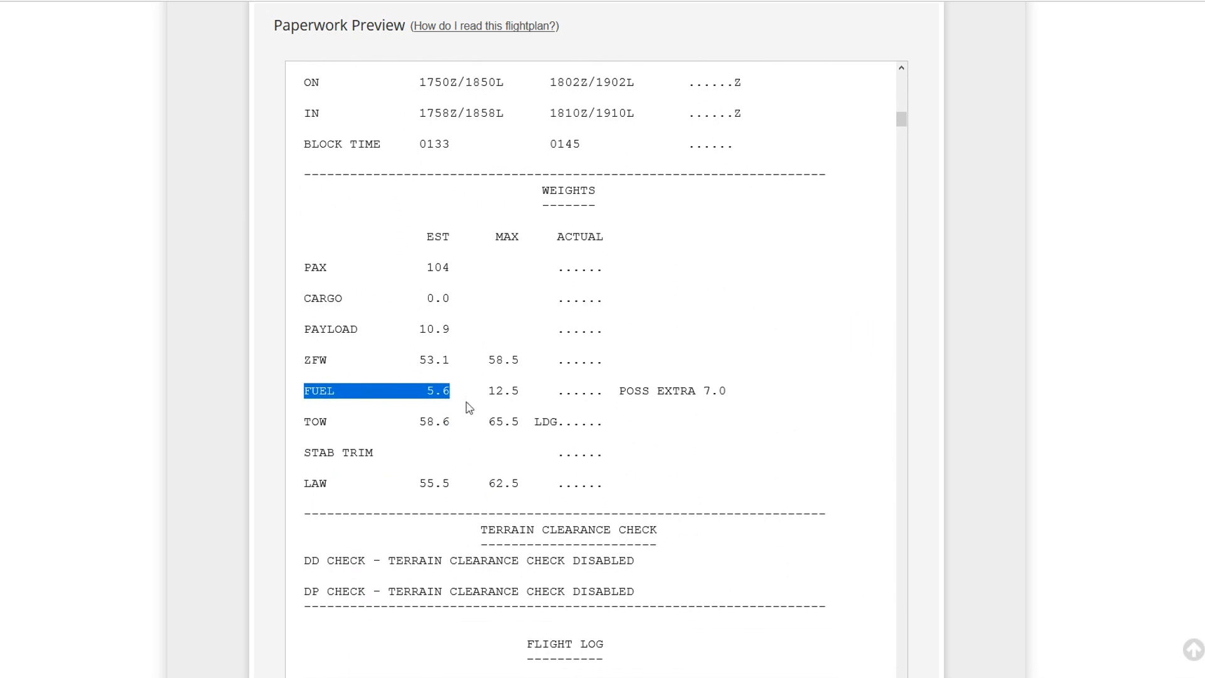
pyautogui.click(429, 393)
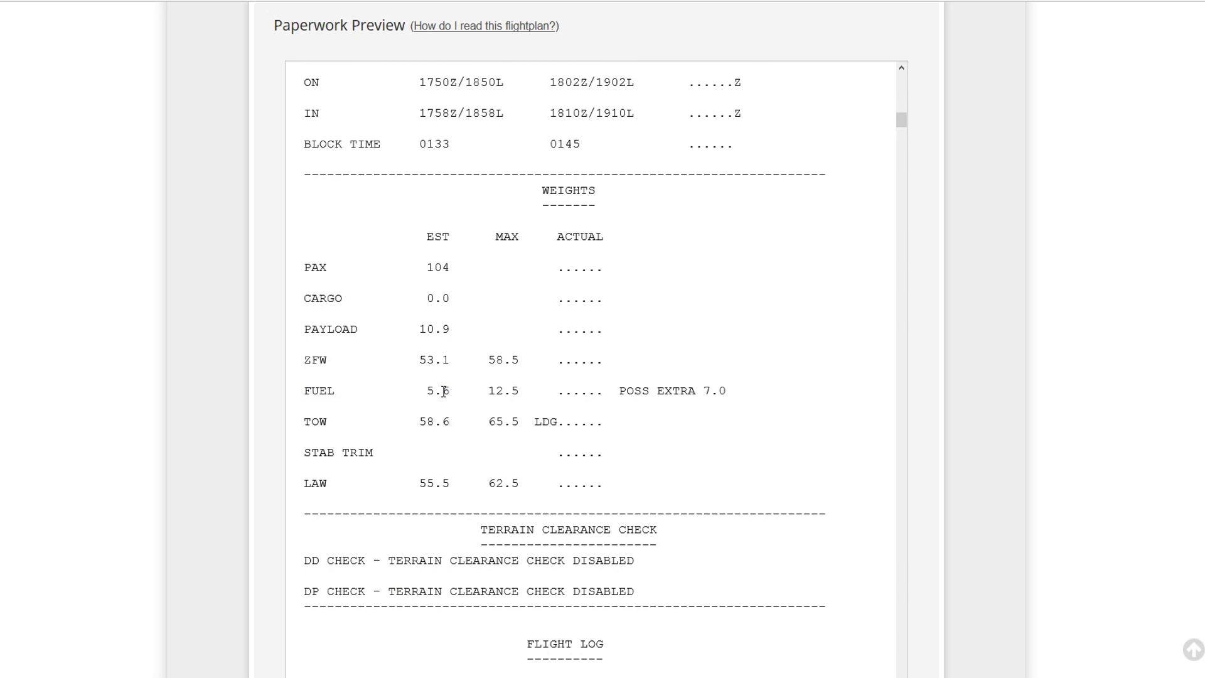
# Step: Examine the FLIGHT LOG's waypoint entries, including the GUSSI and NESDI identifiers and NESDI's coordinates
pyautogui.scroll(-8, 526, 398)
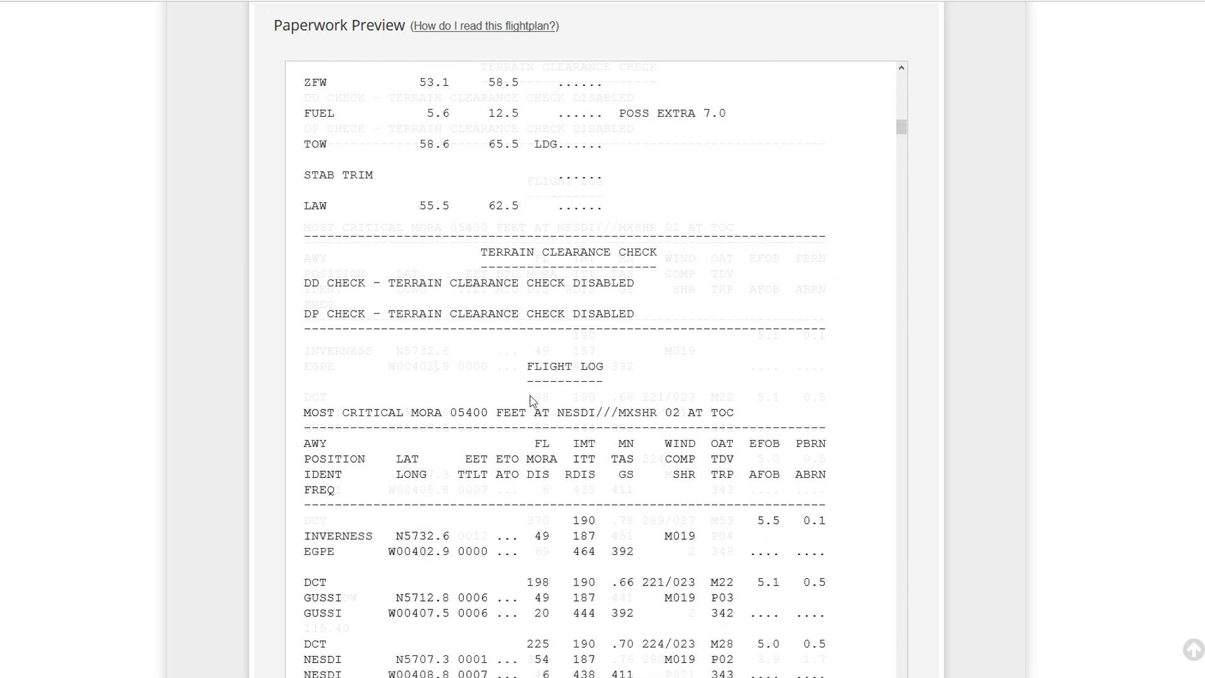
pyautogui.scroll(-5, 457, 279)
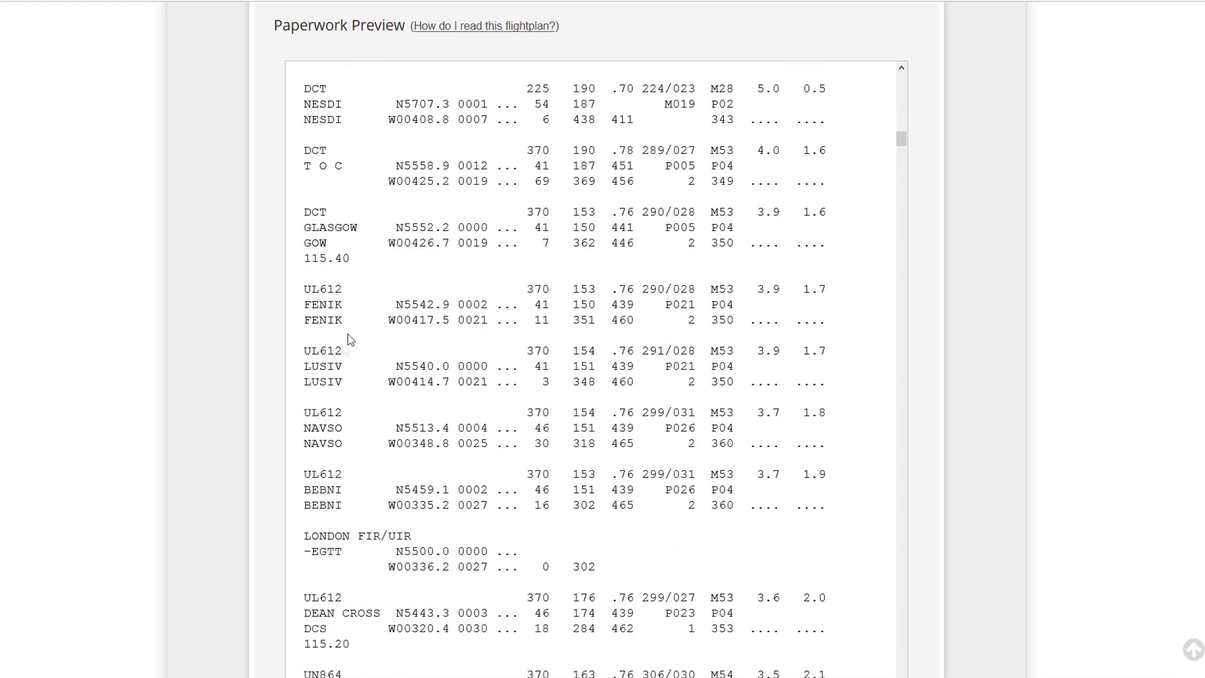
pyautogui.scroll(-2, 339, 407)
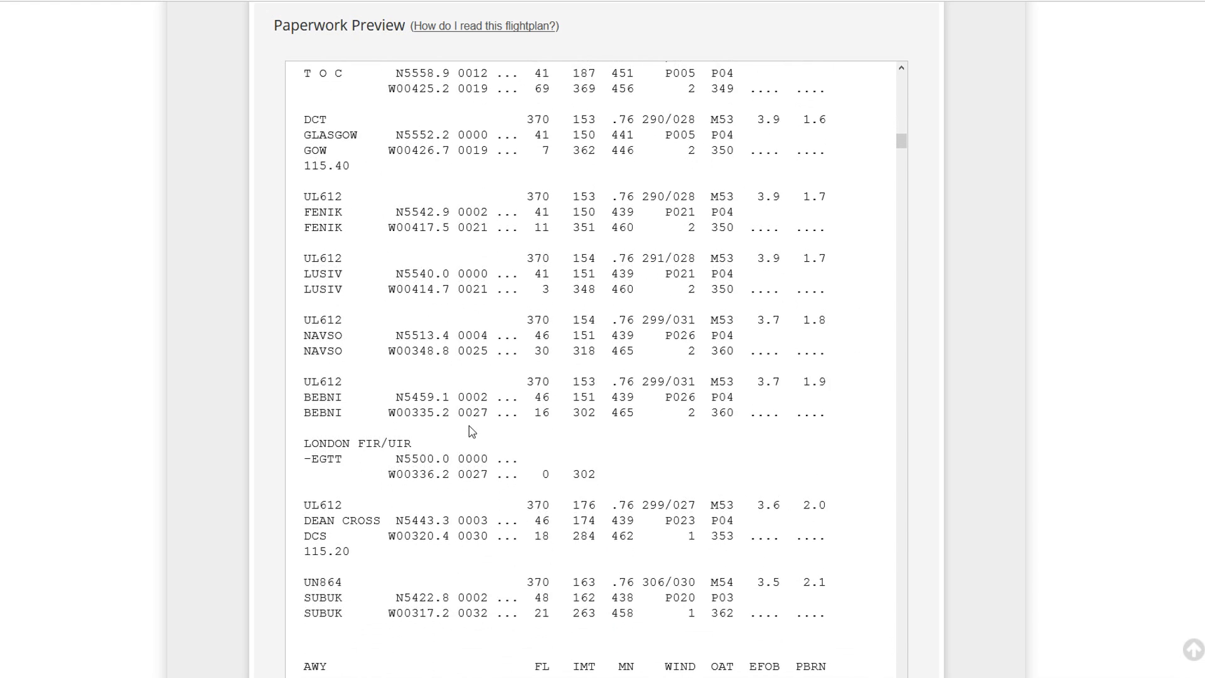
pyautogui.scroll(4, 473, 430)
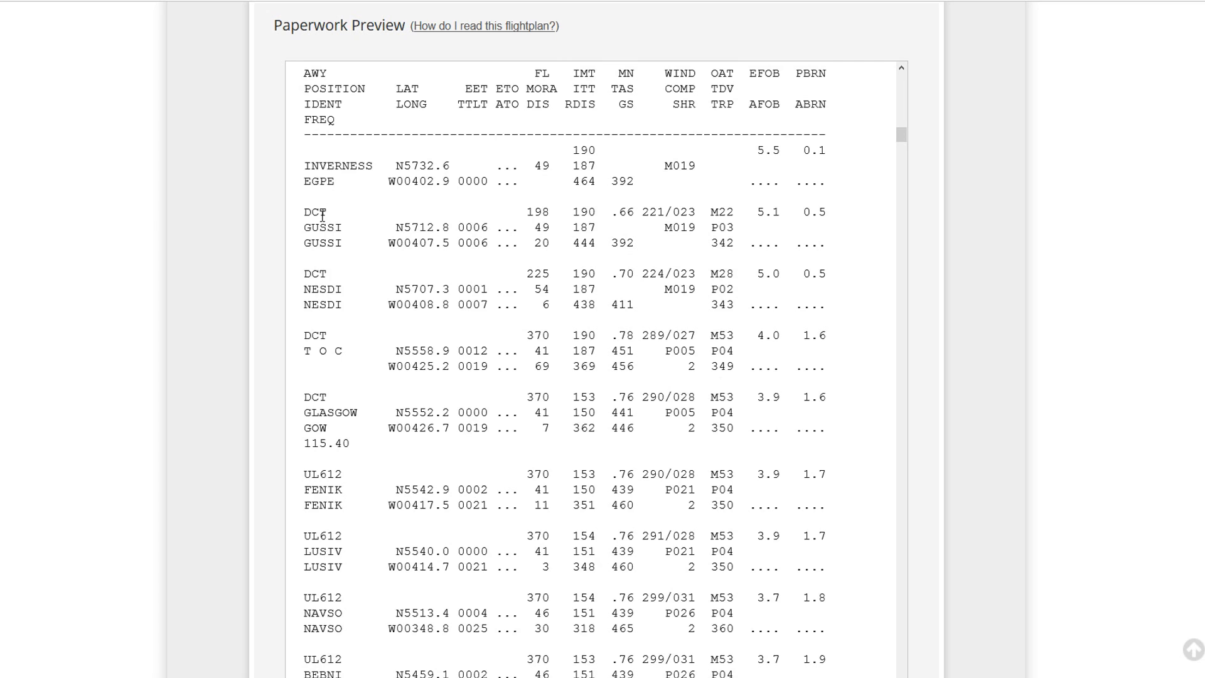
pyautogui.moveTo(306, 229); pyautogui.dragTo(340, 234)
pyautogui.moveTo(329, 276)
pyautogui.mouseDown()
pyautogui.moveTo(300, 278)
pyautogui.moveTo(338, 288)
pyautogui.mouseUp()
pyautogui.click(341, 288)
pyautogui.moveTo(341, 288); pyautogui.dragTo(304, 290)
pyautogui.moveTo(397, 289); pyautogui.dragTo(473, 305)
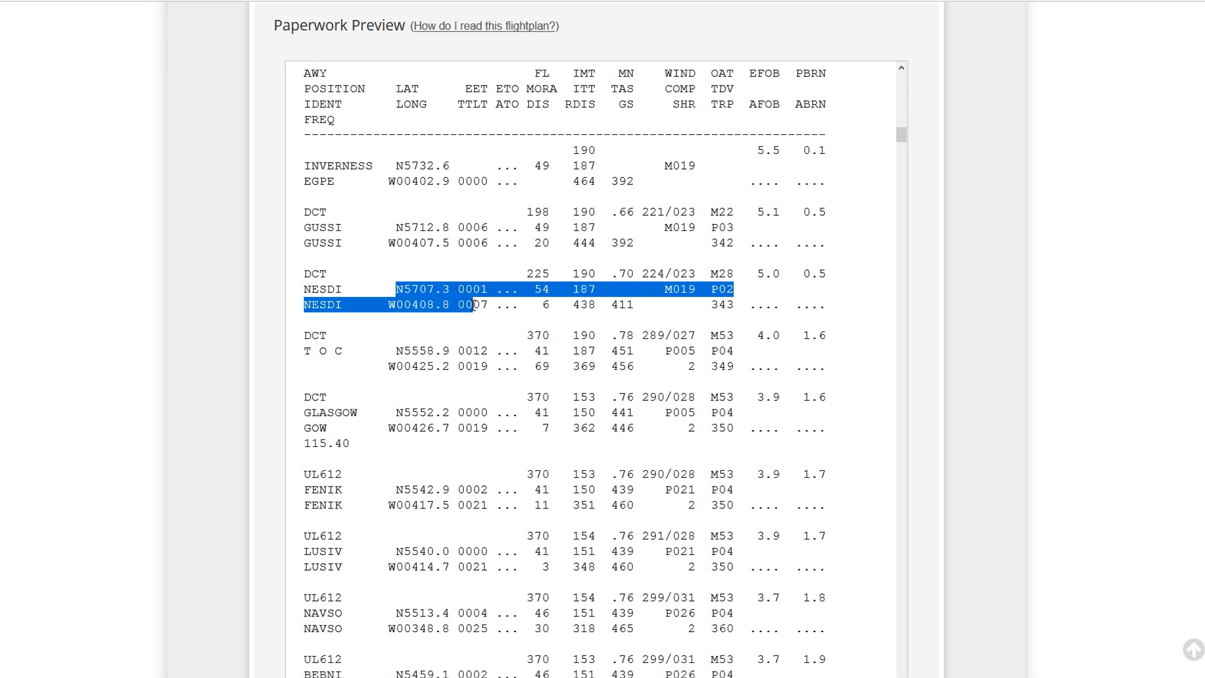
pyautogui.click(455, 300)
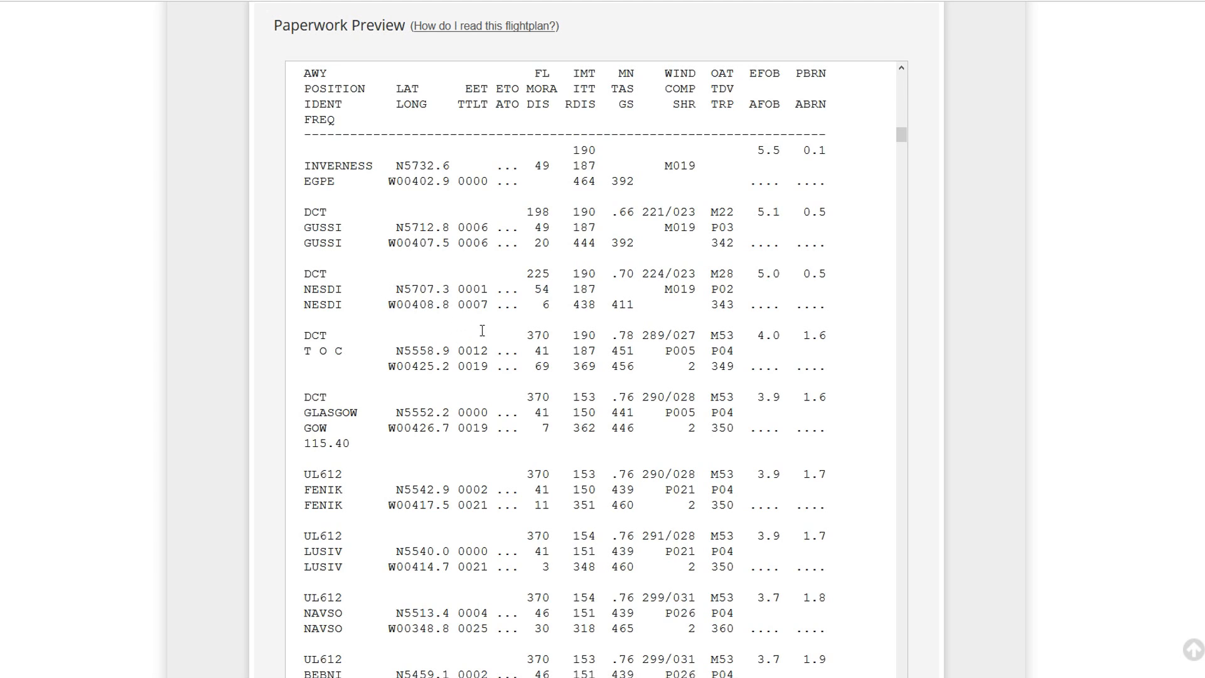
pyautogui.scroll(-2, 486, 329)
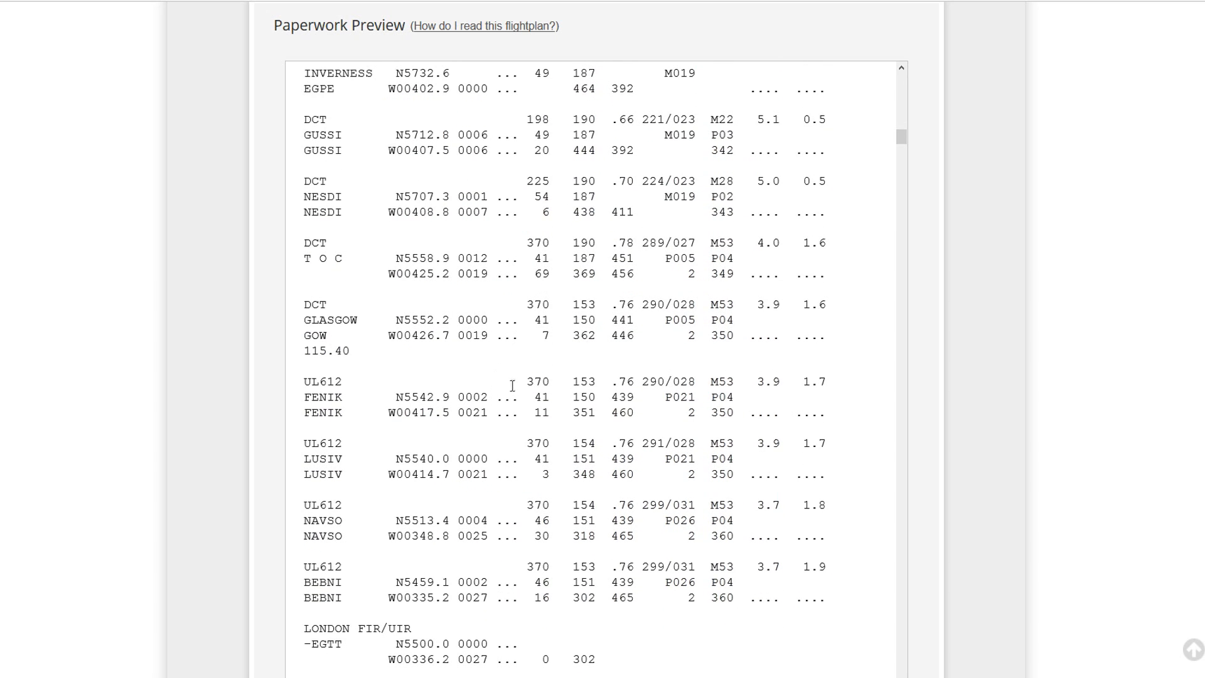
# Step: Examine the FLIGHT LOG's flight level entry at FENIK and the frequency listed under the Glasgow GOW waypoint
pyautogui.moveTo(526, 382); pyautogui.dragTo(550, 381)
pyautogui.scroll(3, 542, 385)
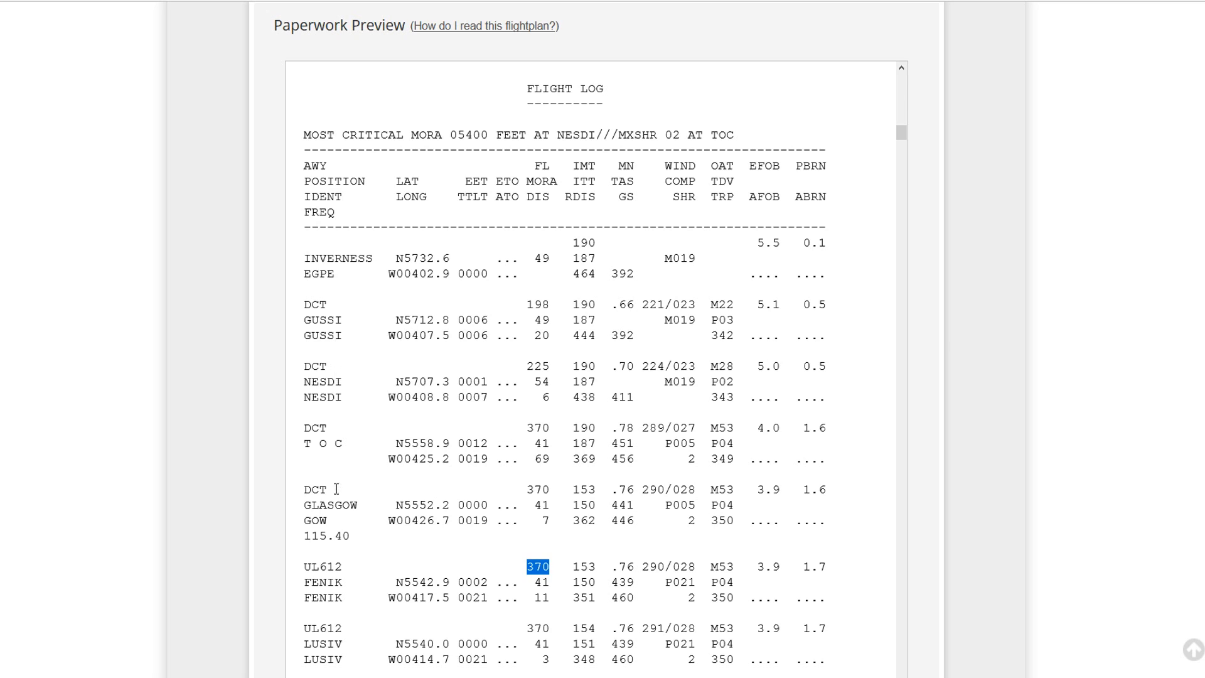
pyautogui.moveTo(351, 535); pyautogui.dragTo(305, 536)
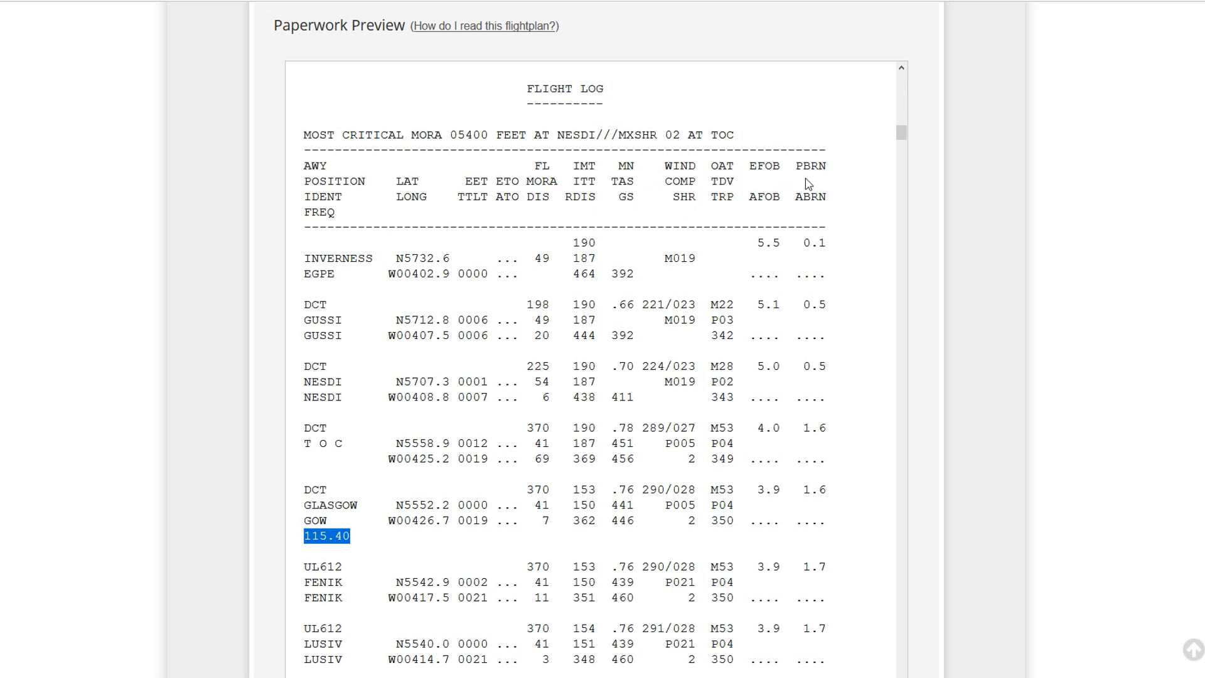
pyautogui.scroll(-2, 701, 449)
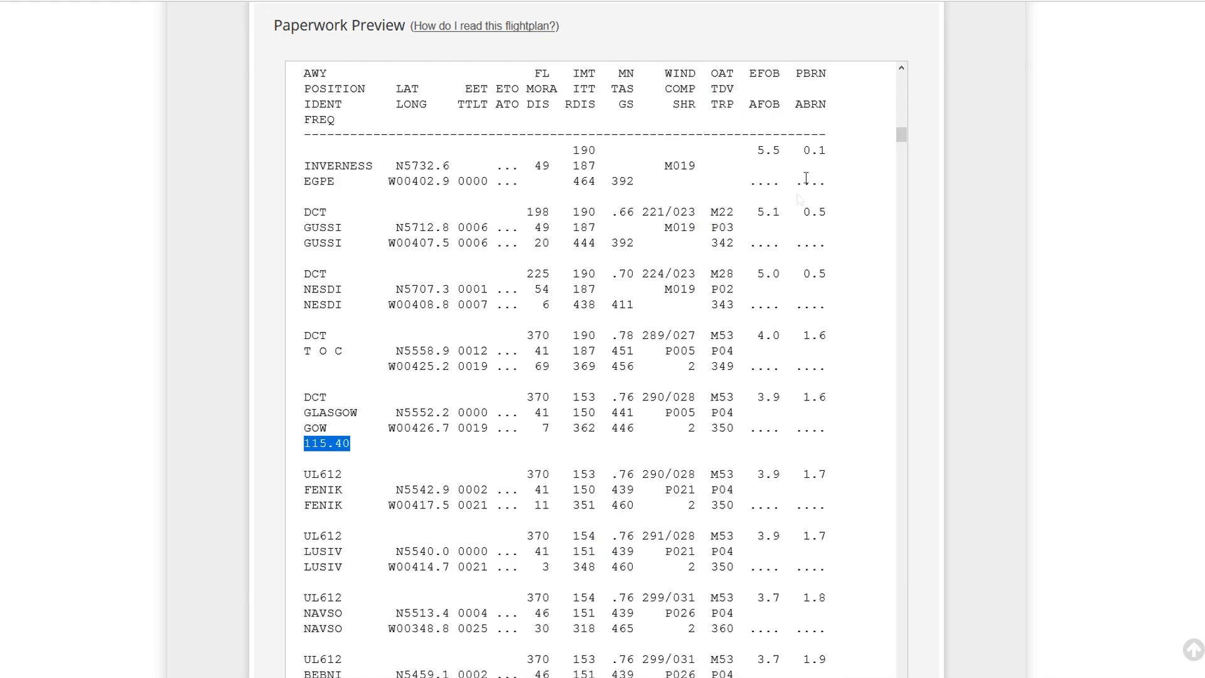
# Step: Look through the rest of the OFP, including the wind tables, ATC flight plan, airport weather list and NOTAMs
pyautogui.scroll(-20, 691, 435)
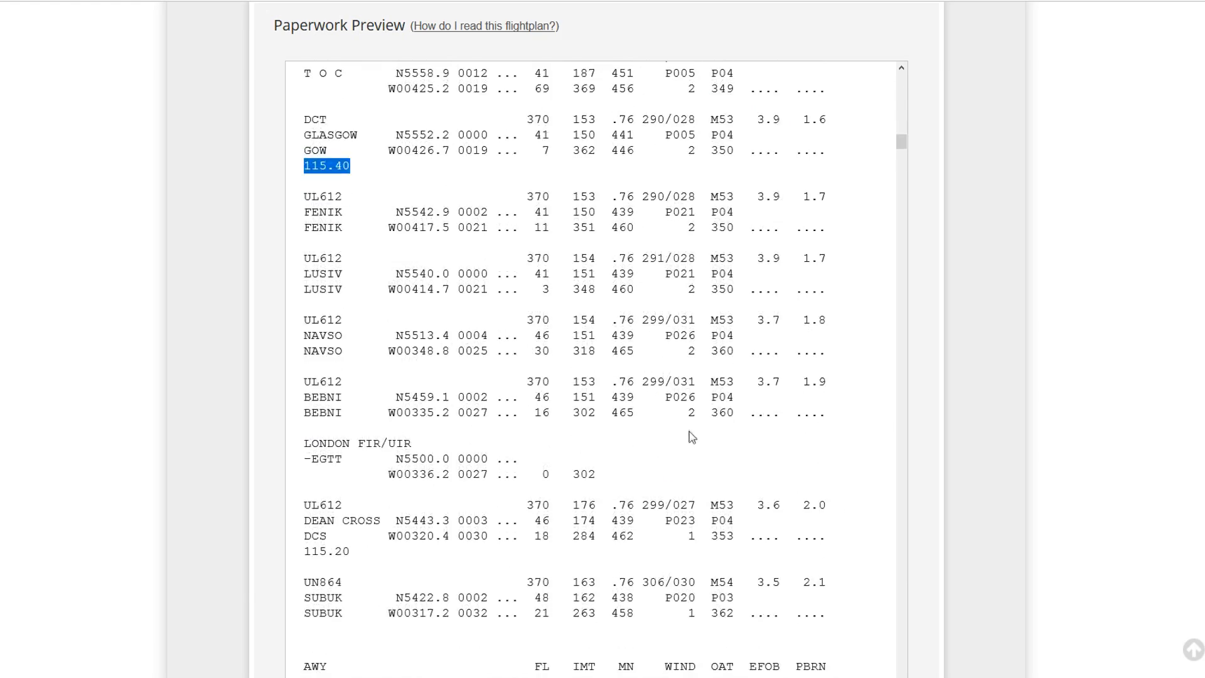
pyautogui.scroll(-20, 686, 417)
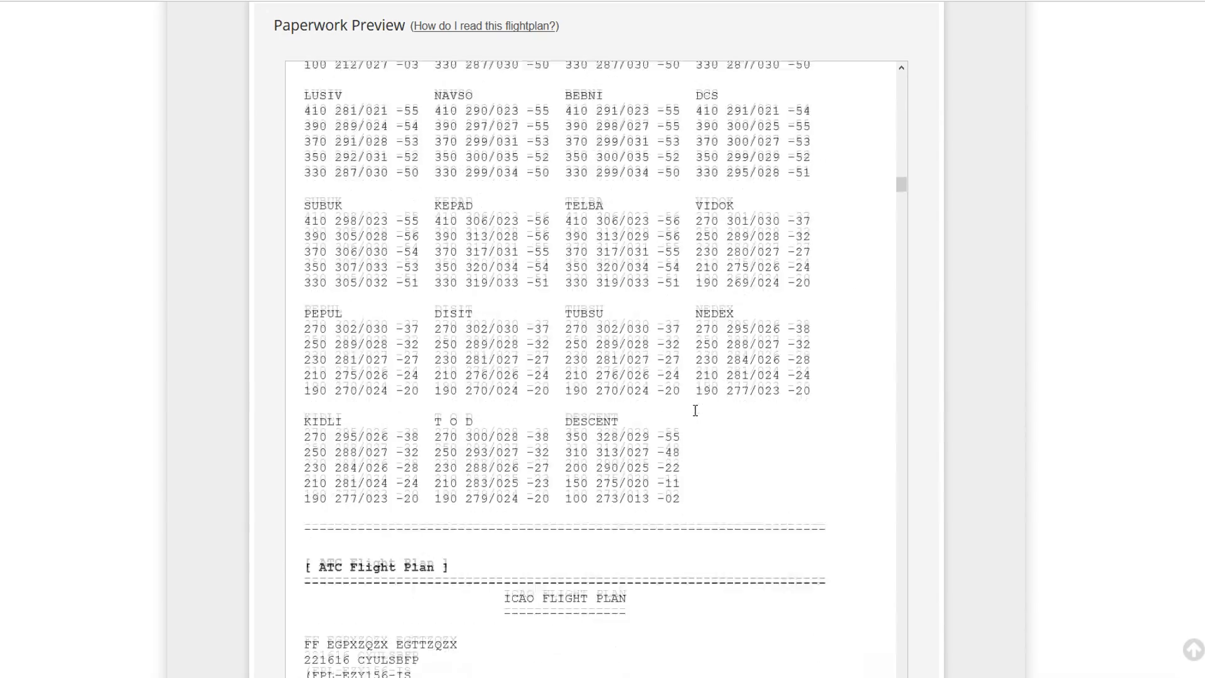
pyautogui.scroll(10, 695, 415)
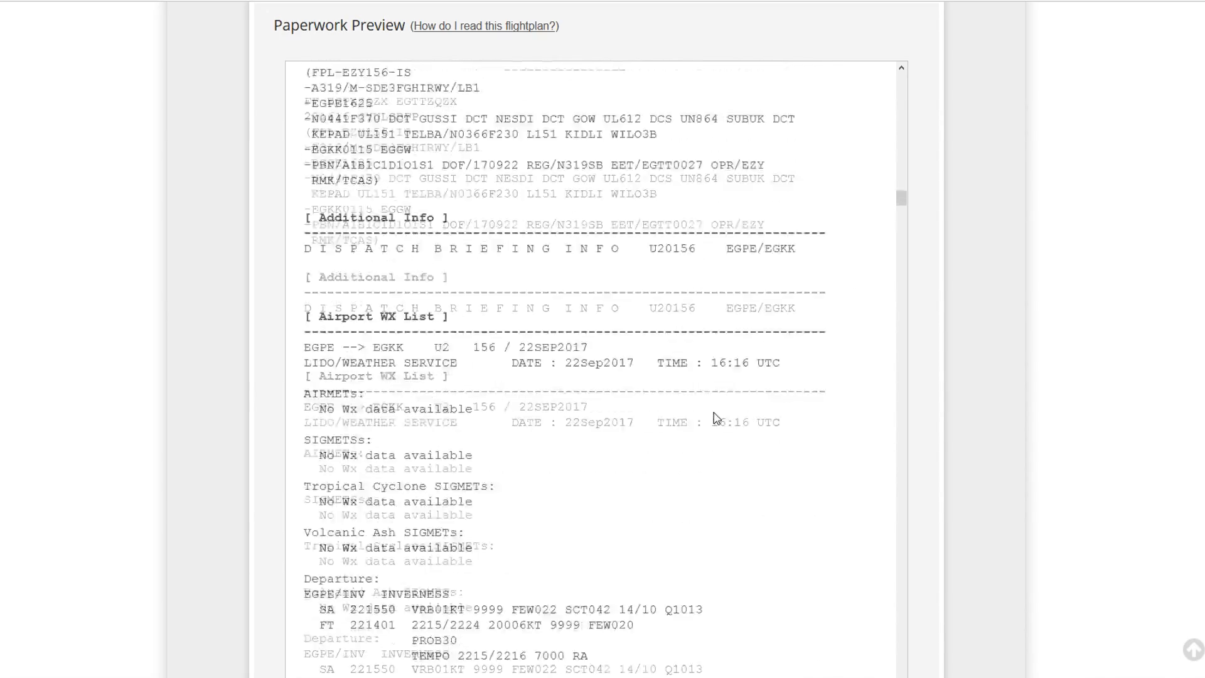
pyautogui.scroll(-6, 710, 424)
pyautogui.scroll(-20, 710, 424)
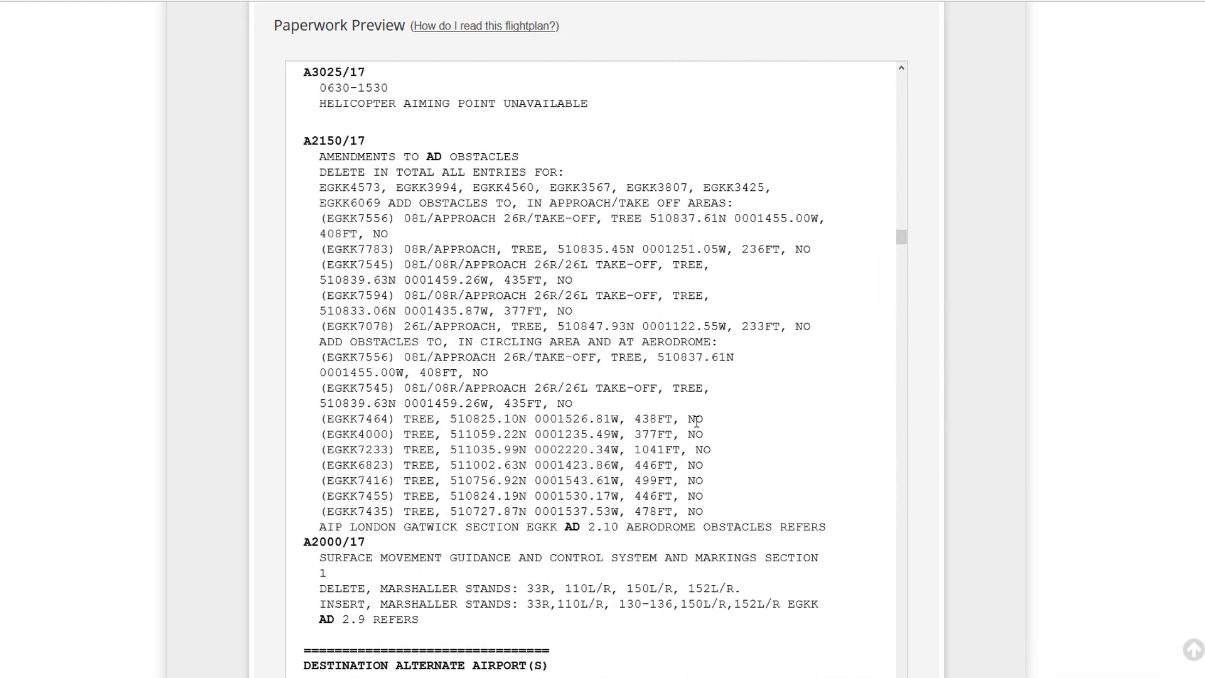
pyautogui.scroll(-14, 694, 422)
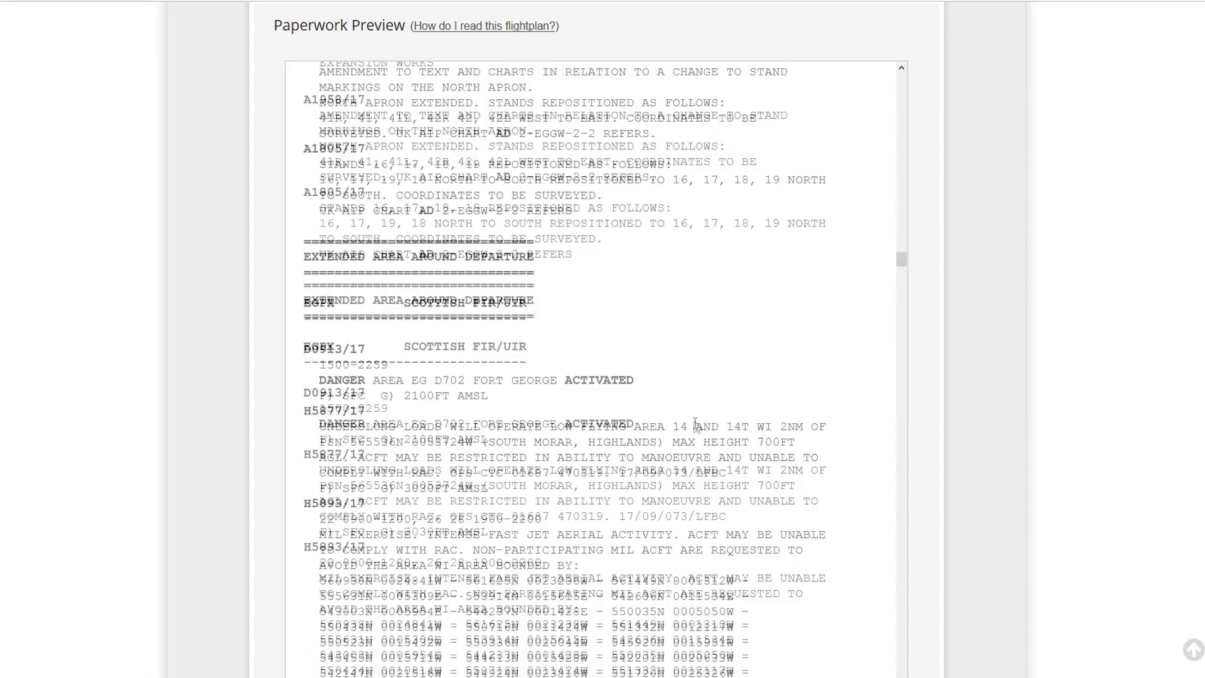
pyautogui.scroll(-15, 697, 427)
# Step: Review the available formats under Flightplan Downloads and the networks listed under Prefile on a Network
pyautogui.scroll(-10, 1042, 398)
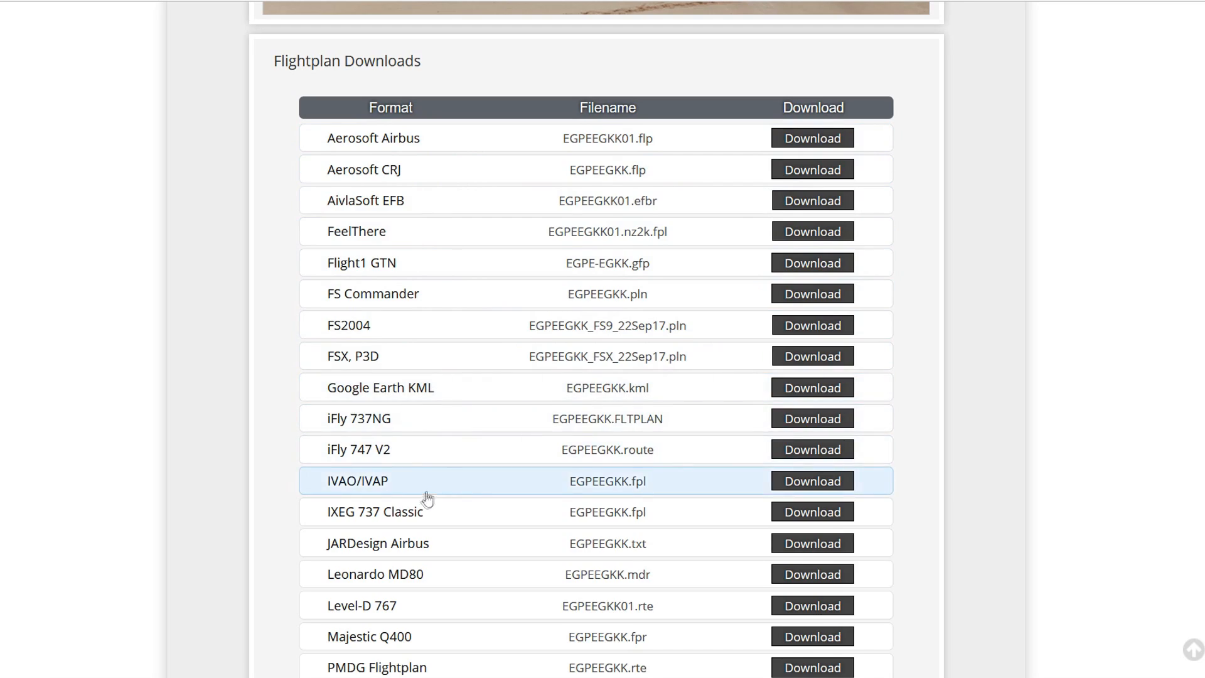
pyautogui.scroll(-2, 431, 495)
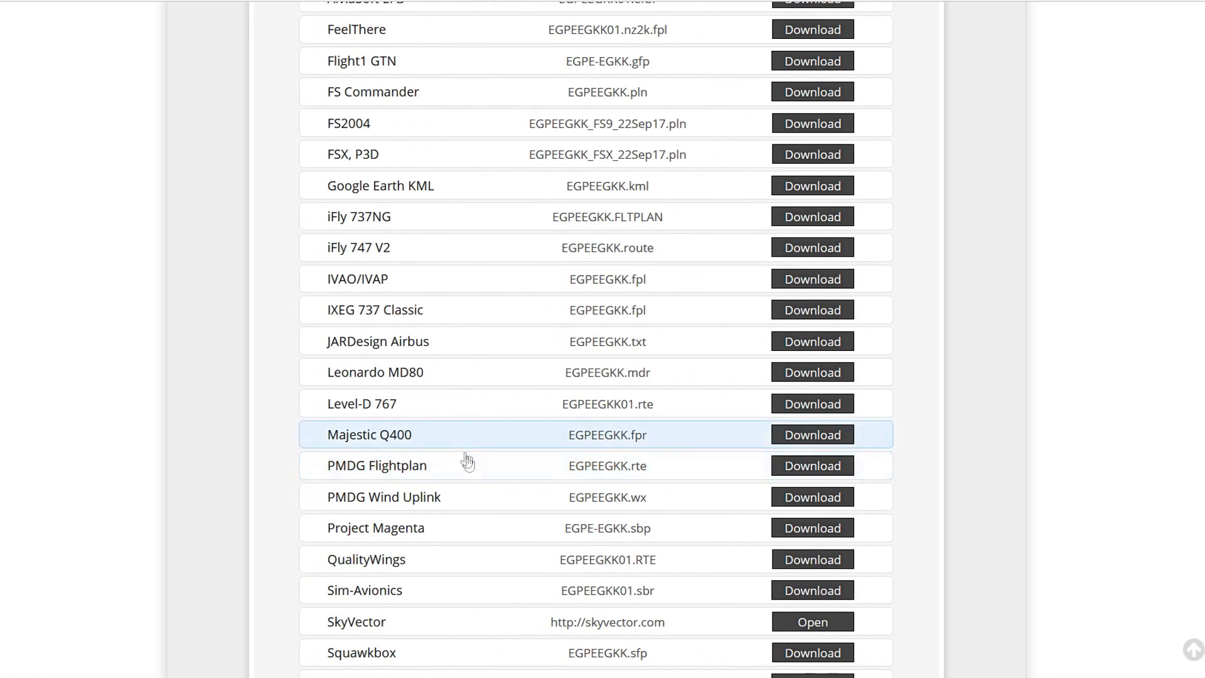
pyautogui.scroll(-2, 439, 446)
pyautogui.scroll(-3, 449, 487)
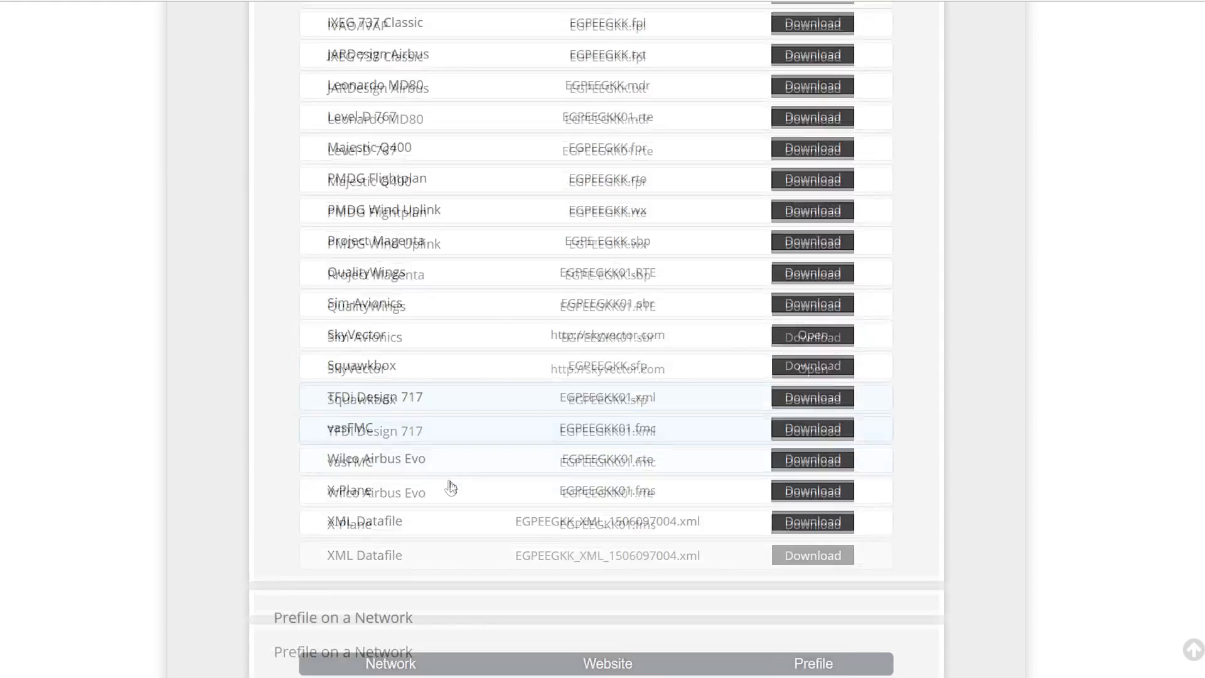
pyautogui.scroll(4, 532, 477)
pyautogui.scroll(-5, 511, 469)
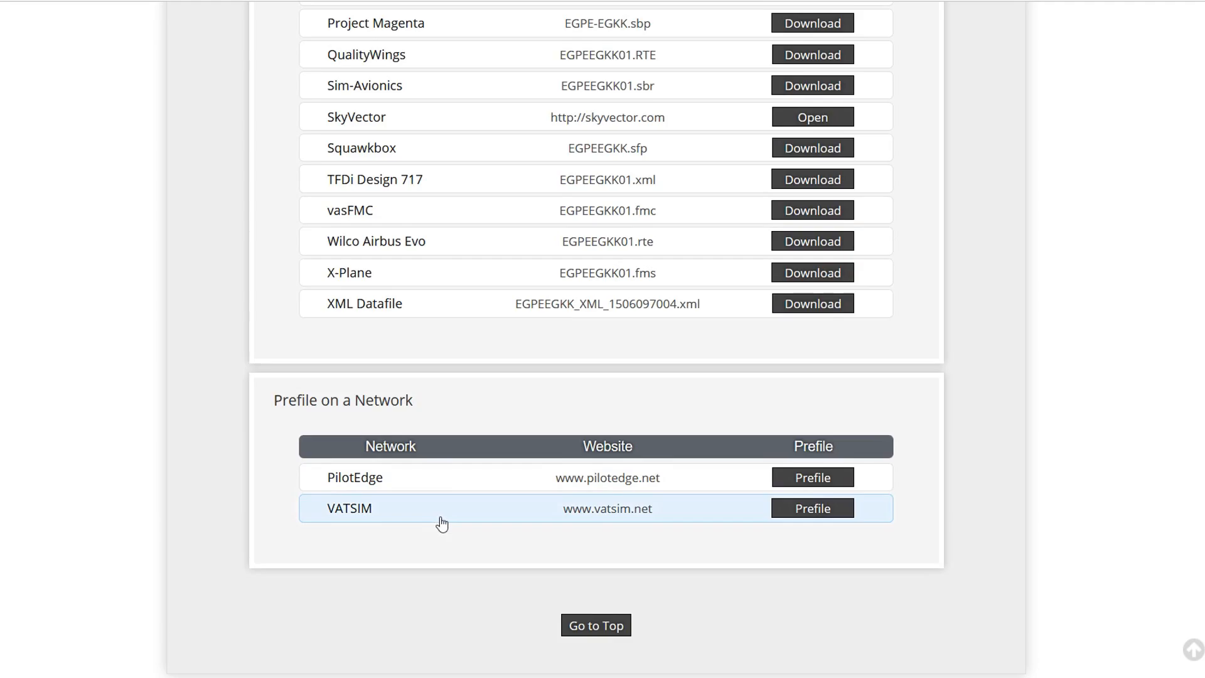
# Step: Request the Aerosoft Airbus flight plan file EGPEEGKK01.flp and dismiss the download prompt without saving
pyautogui.scroll(1, 452, 533)
pyautogui.scroll(4, 477, 559)
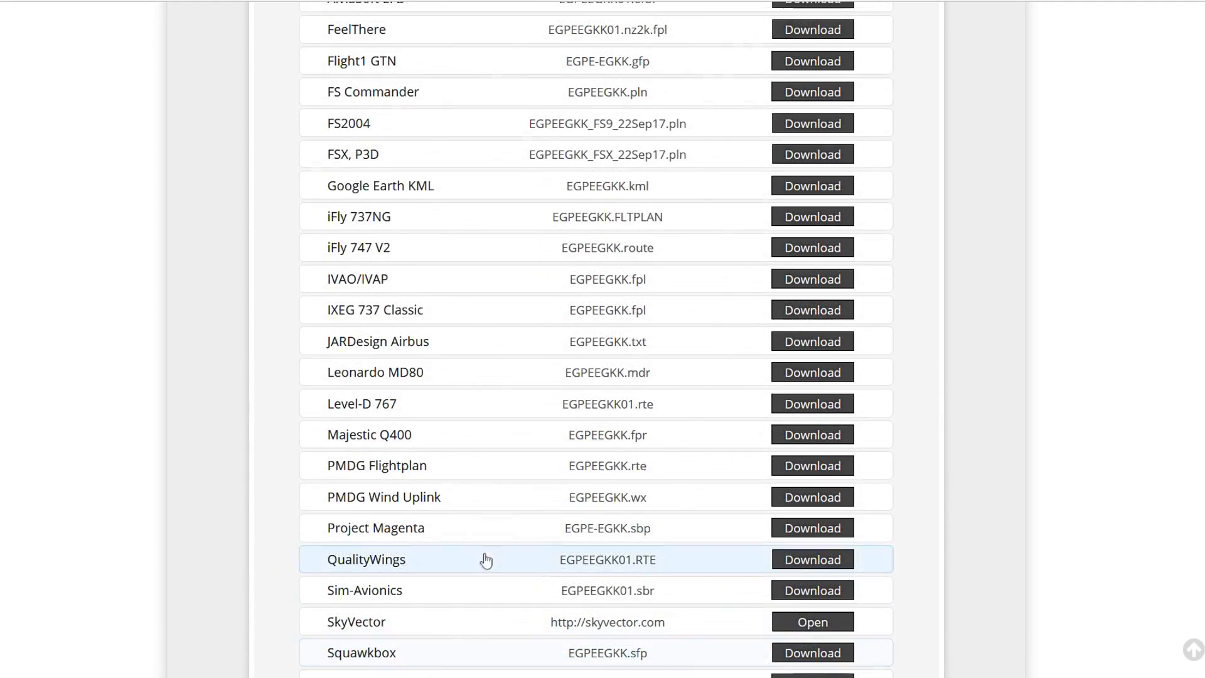
pyautogui.scroll(1, 491, 549)
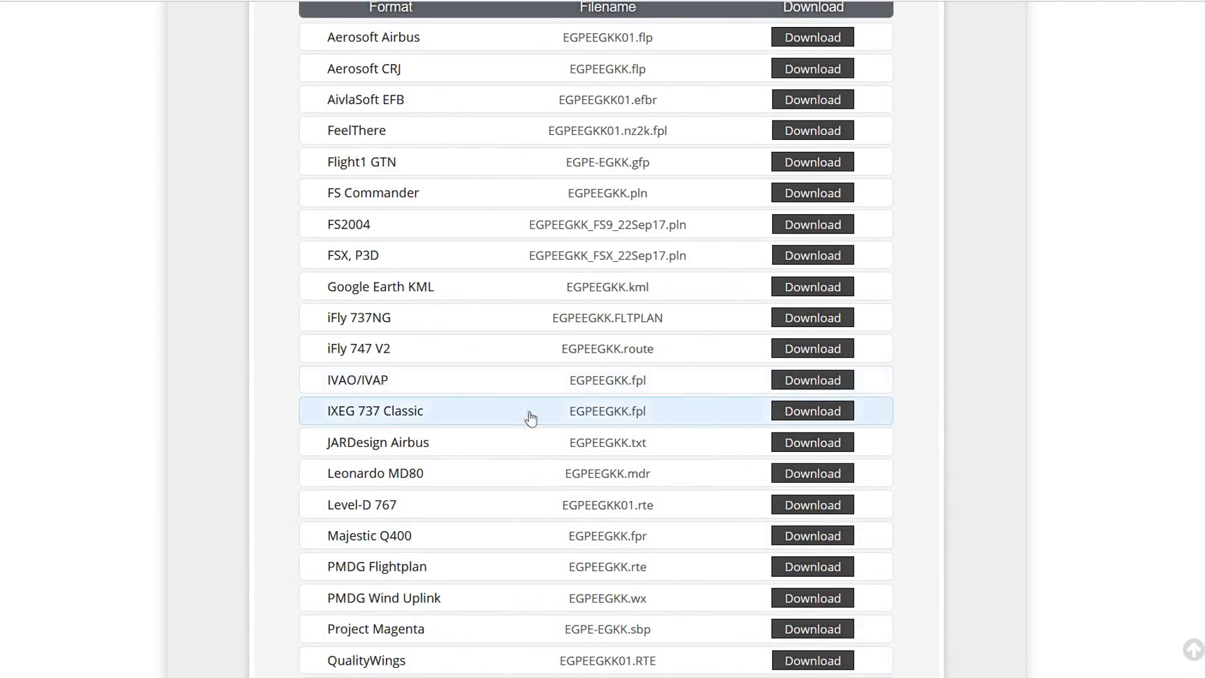
pyautogui.scroll(1, 531, 417)
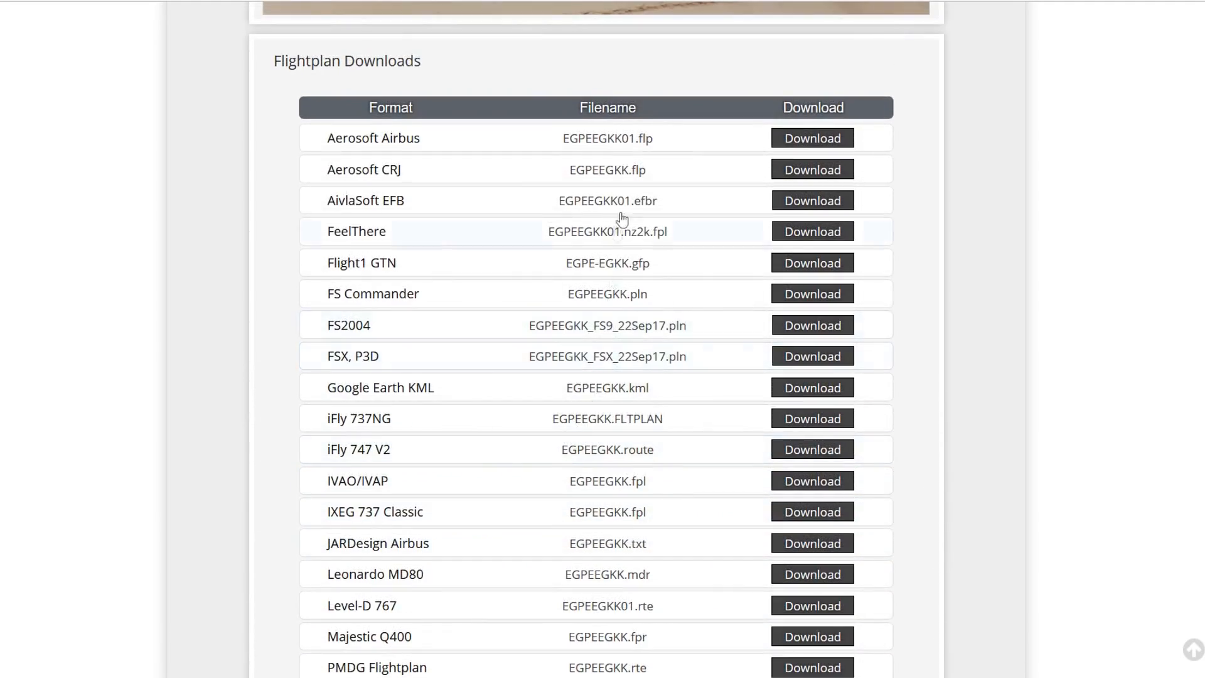
pyautogui.click(783, 144)
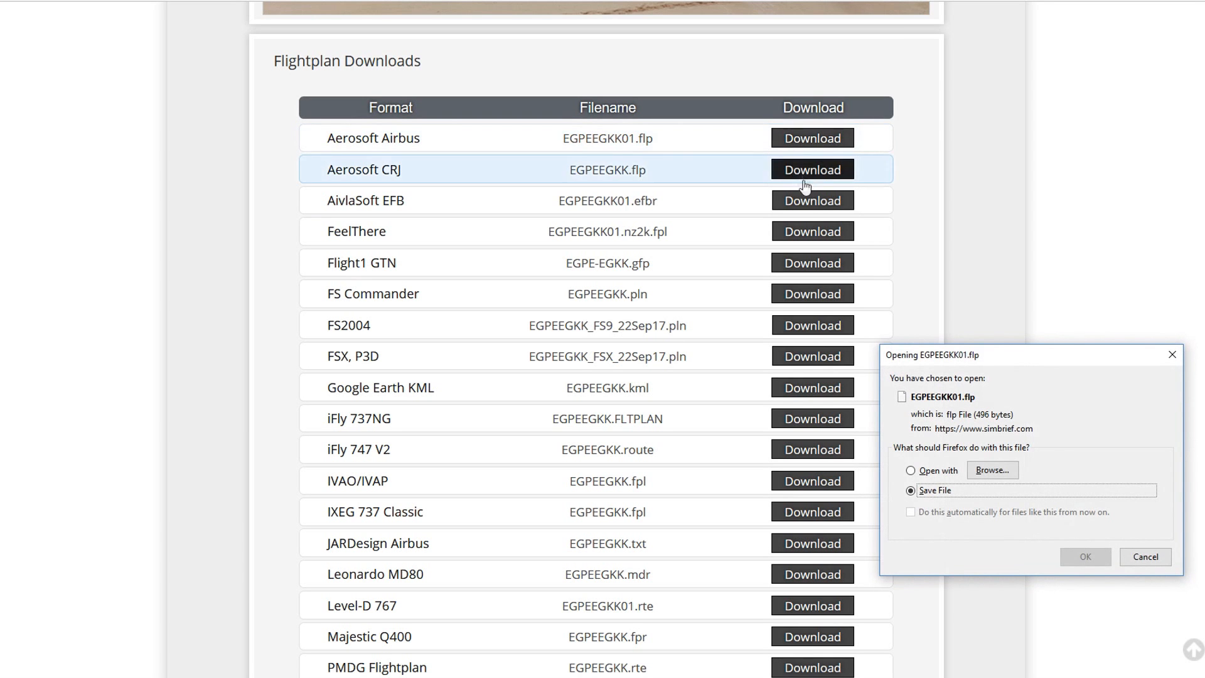
pyautogui.click(1146, 557)
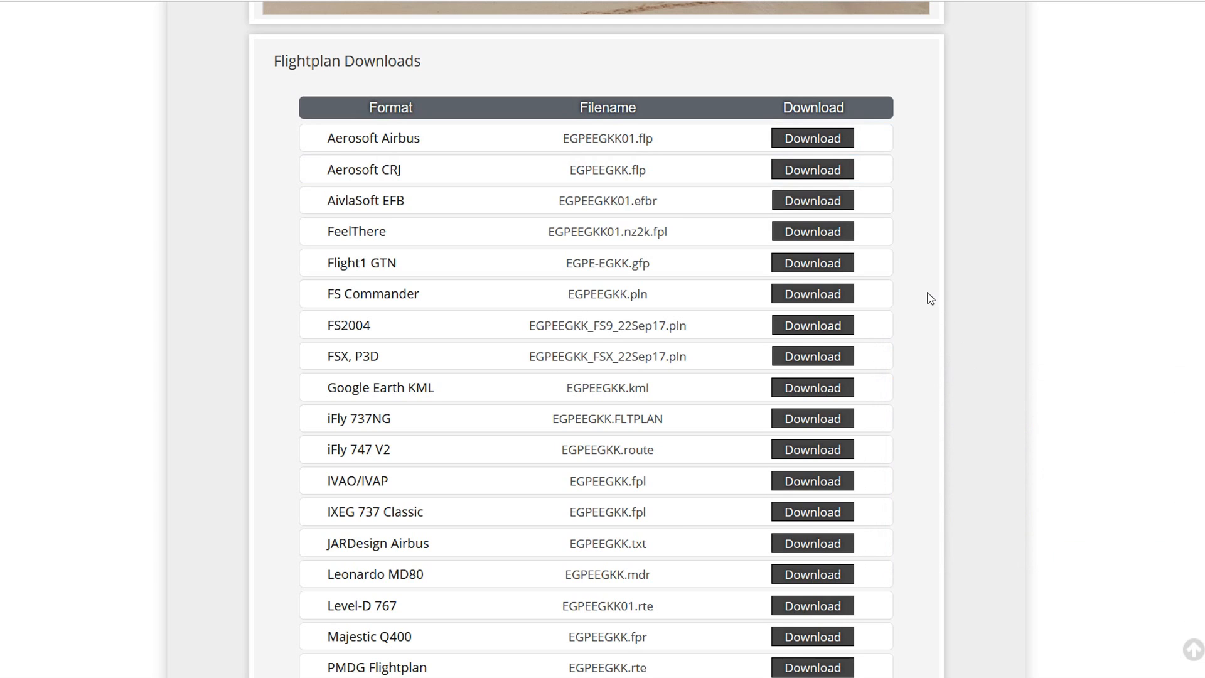